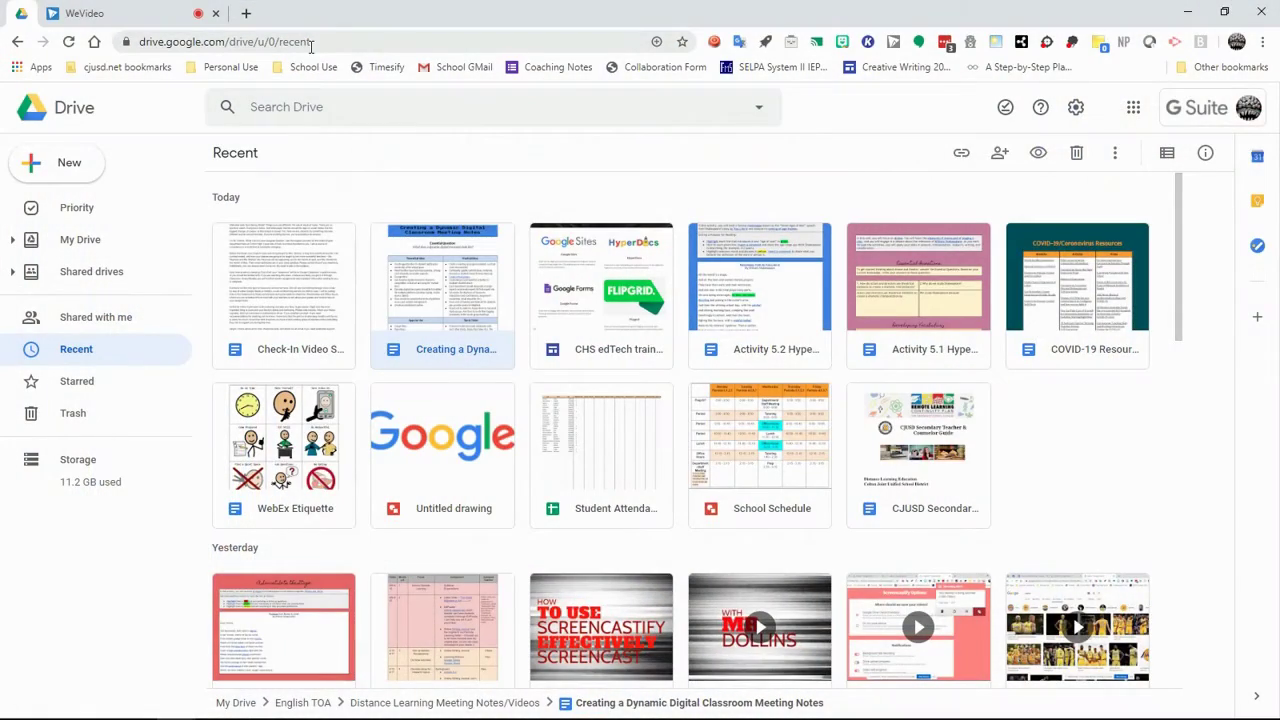
- Create a new blank Google Sites website from My Drive
left_click(70, 240)
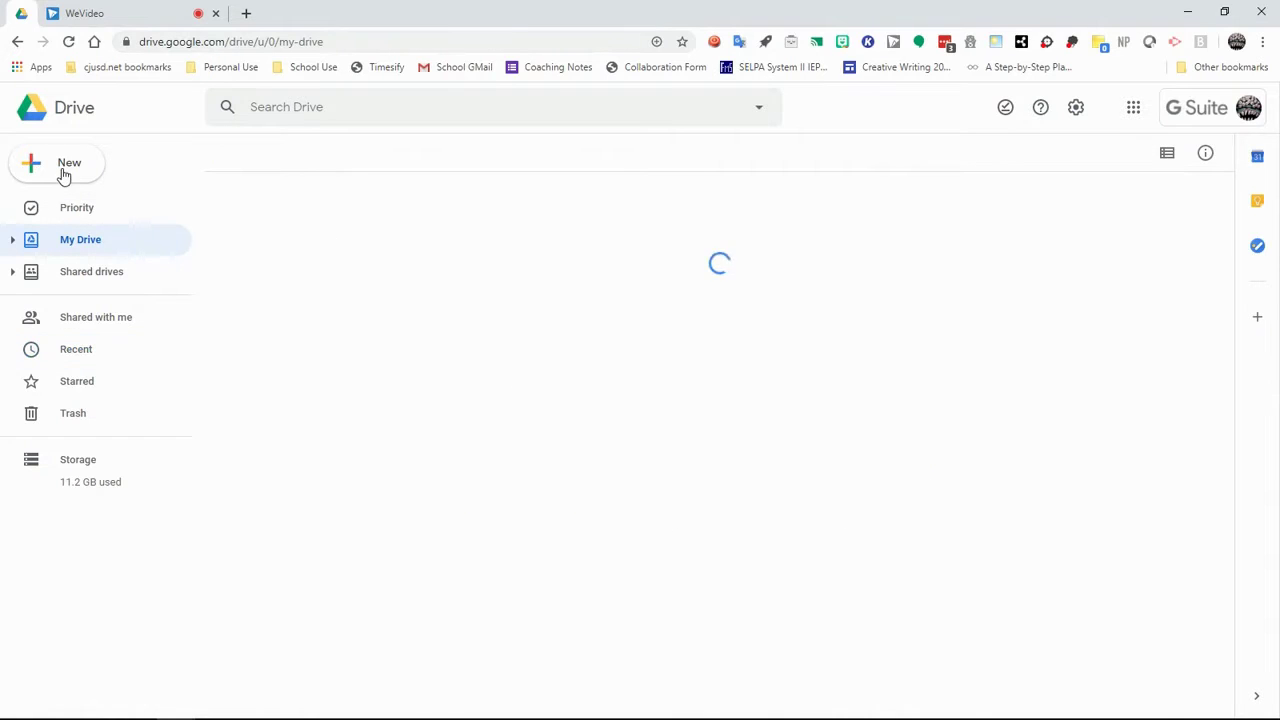
left_click(62, 173)
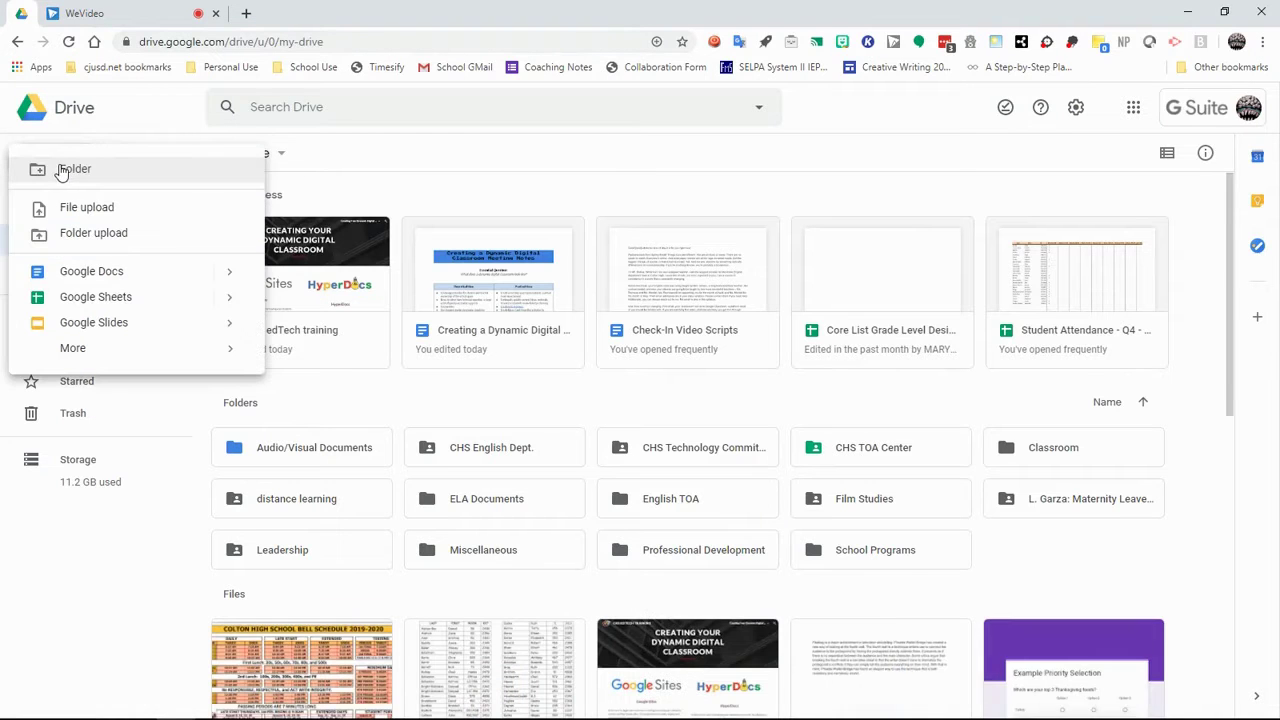
mouse_move(98, 350)
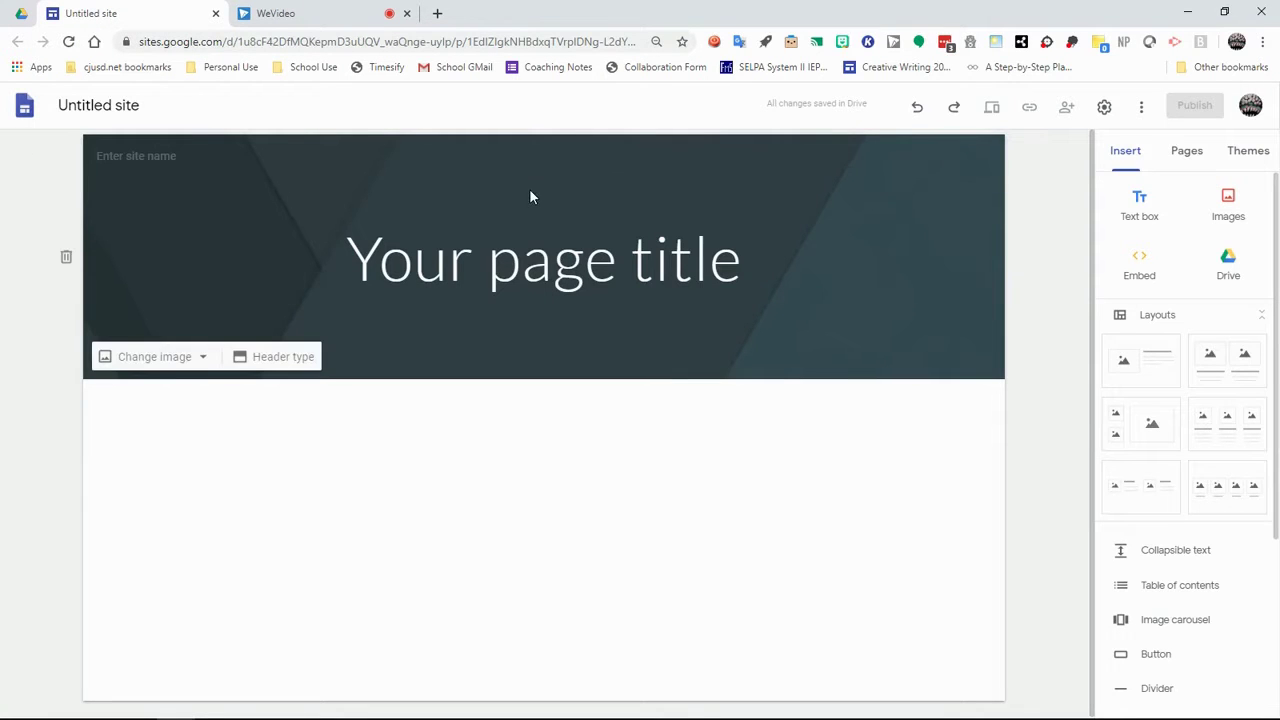
- Name the site document "Sample Title"
left_click(100, 105)
type("Sample Title")
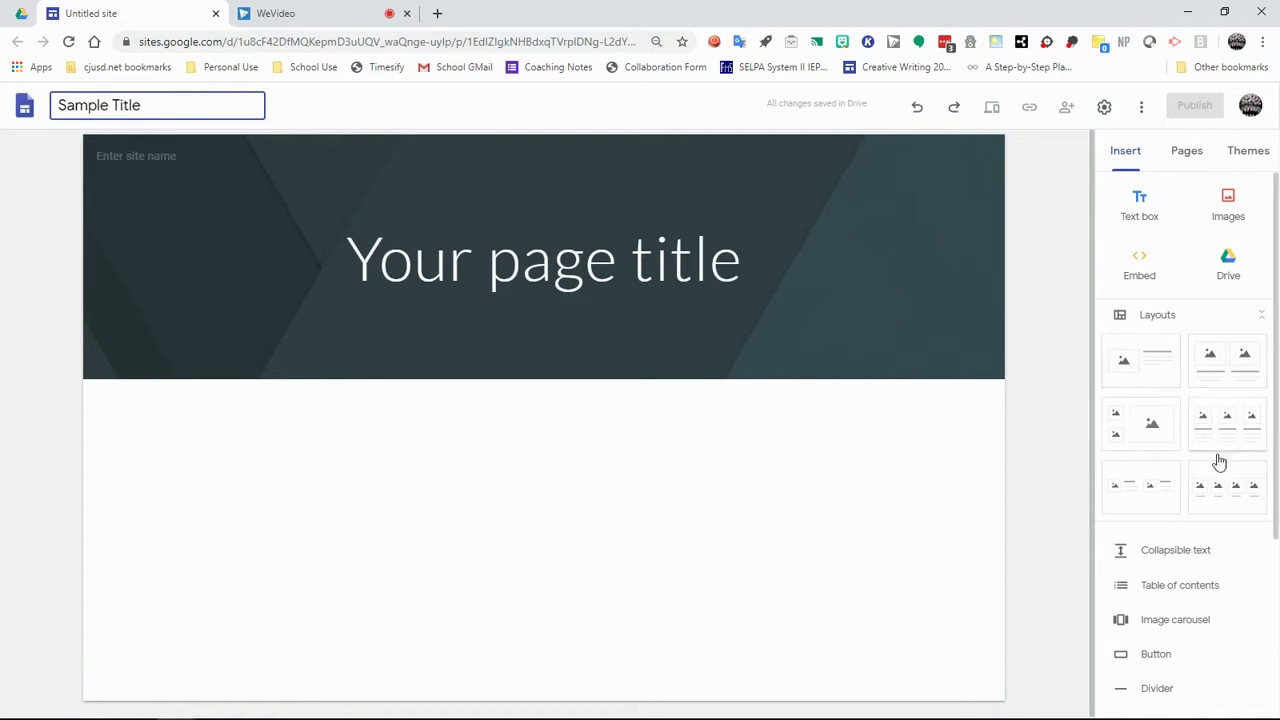
scroll(1176, 550, "down", 3)
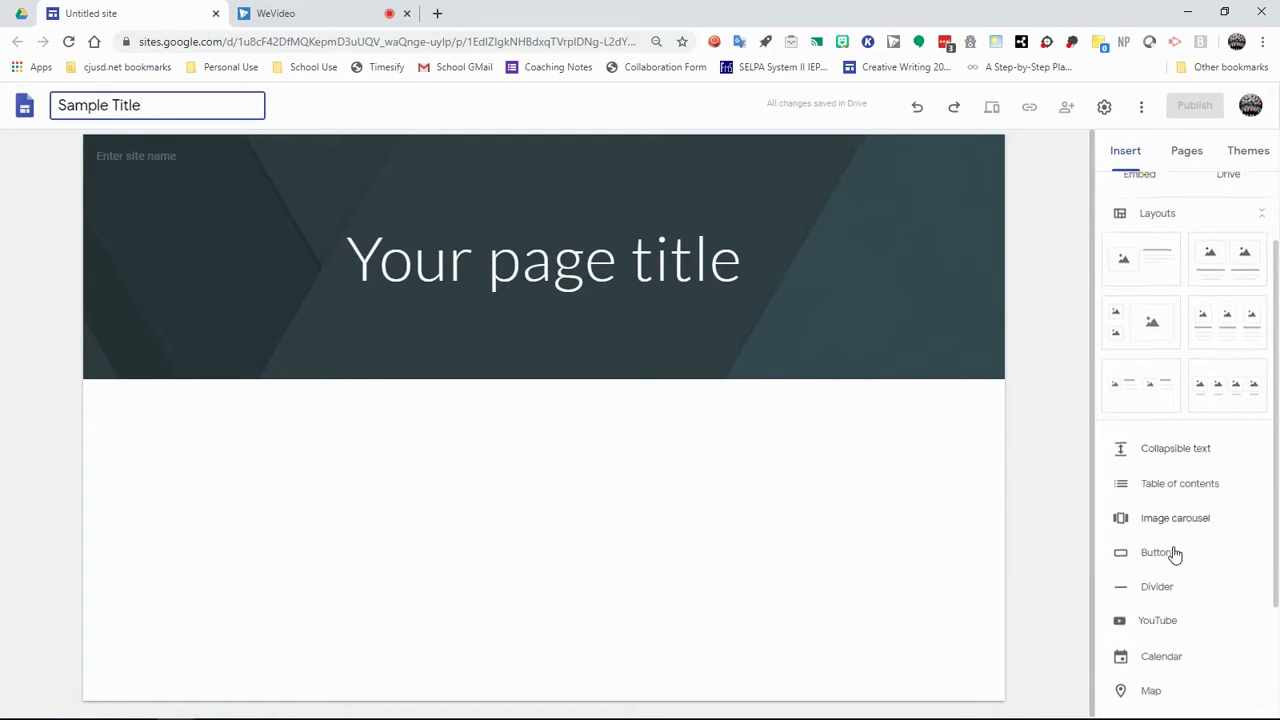
scroll(1145, 342, "down", 1)
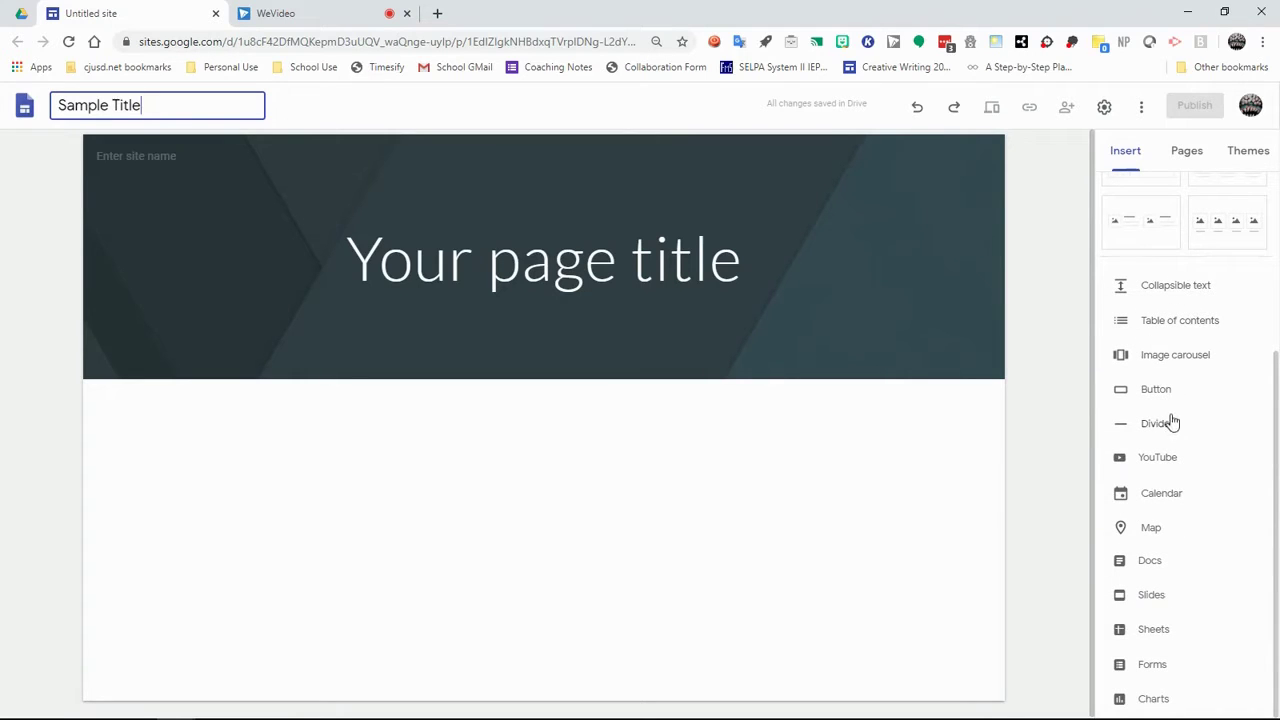
scroll(1170, 420, "up", 4)
left_click(1187, 152)
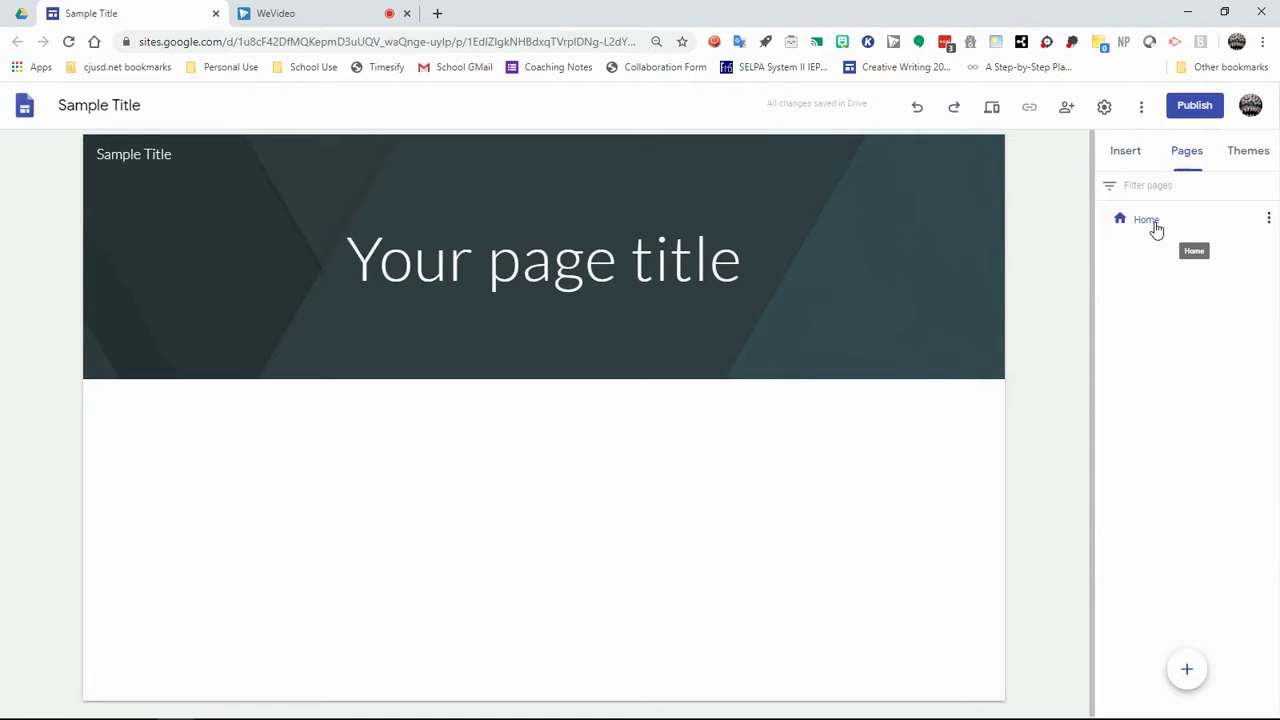
- Try the Aristotle, Diplomat and Level themes on the site and settle on the Impression theme
left_click(1250, 153)
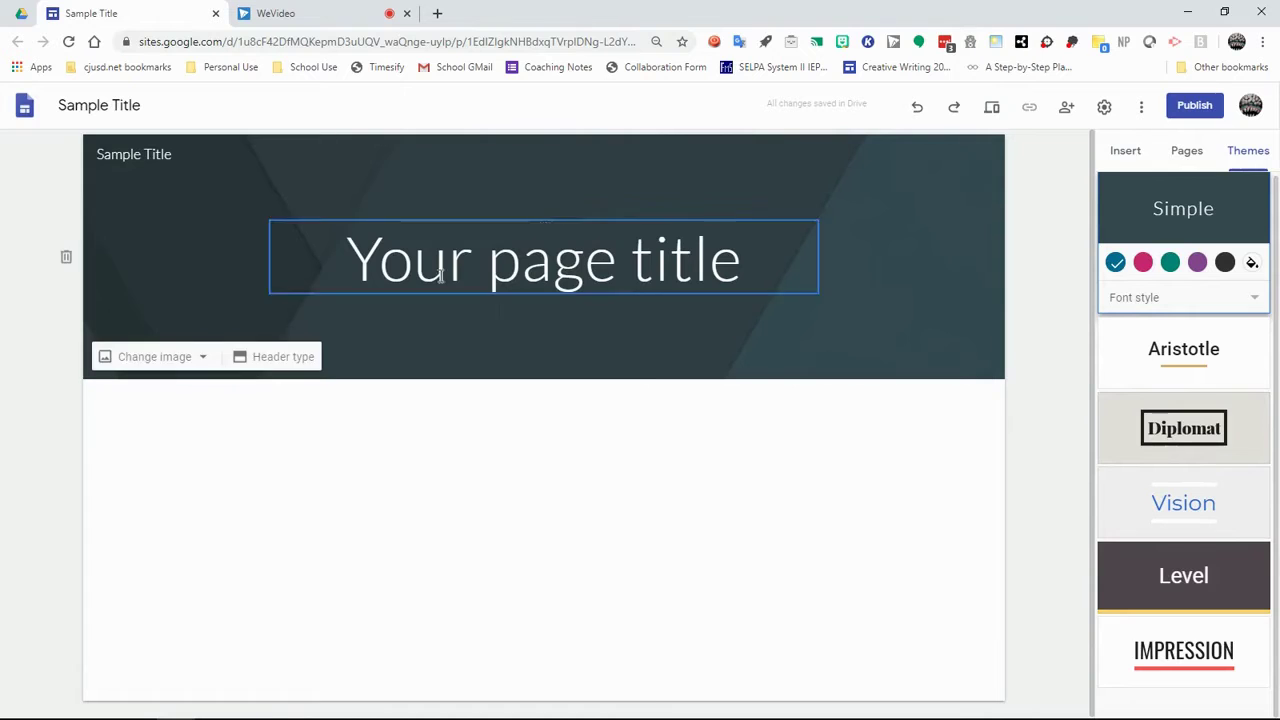
left_click(1194, 363)
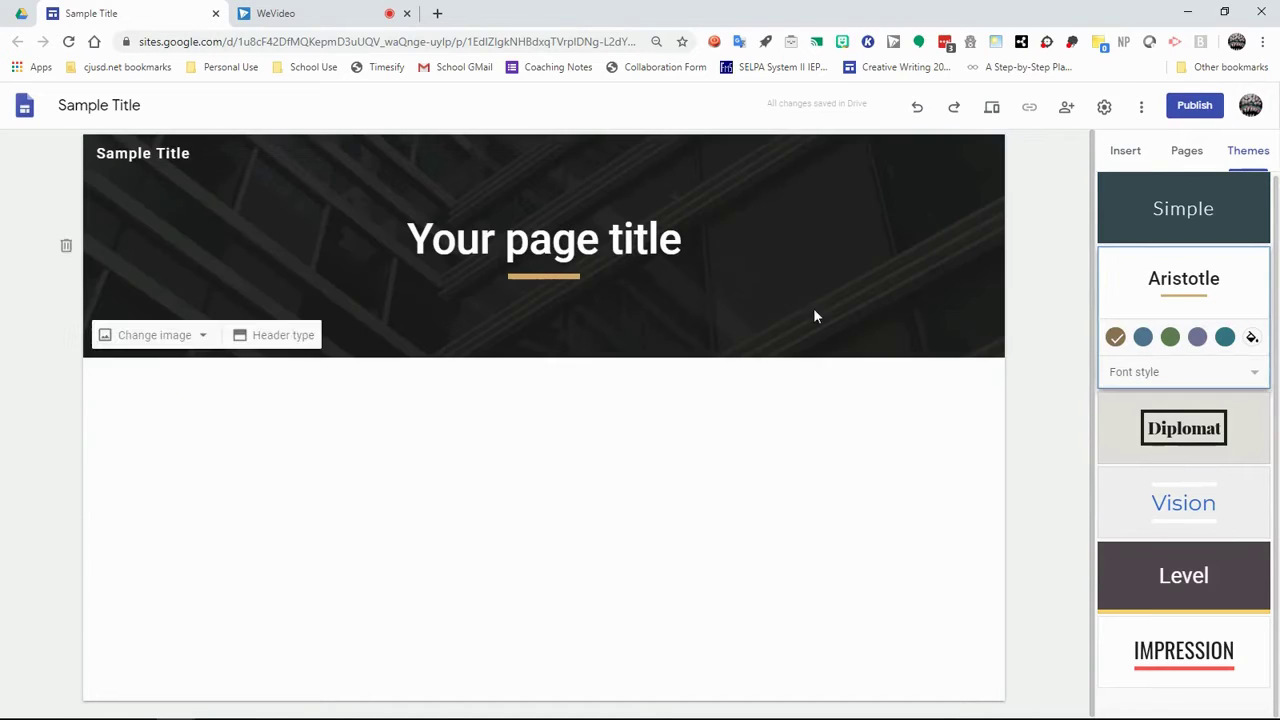
left_click(1196, 420)
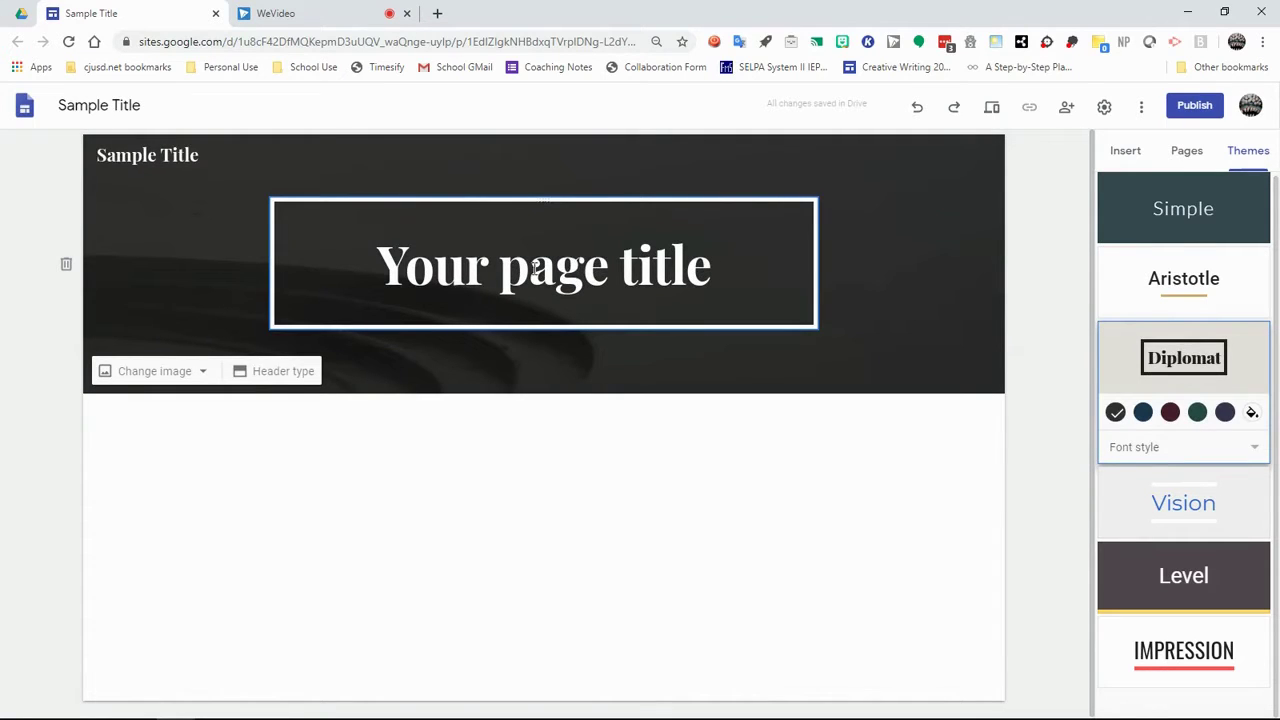
left_click(1165, 480)
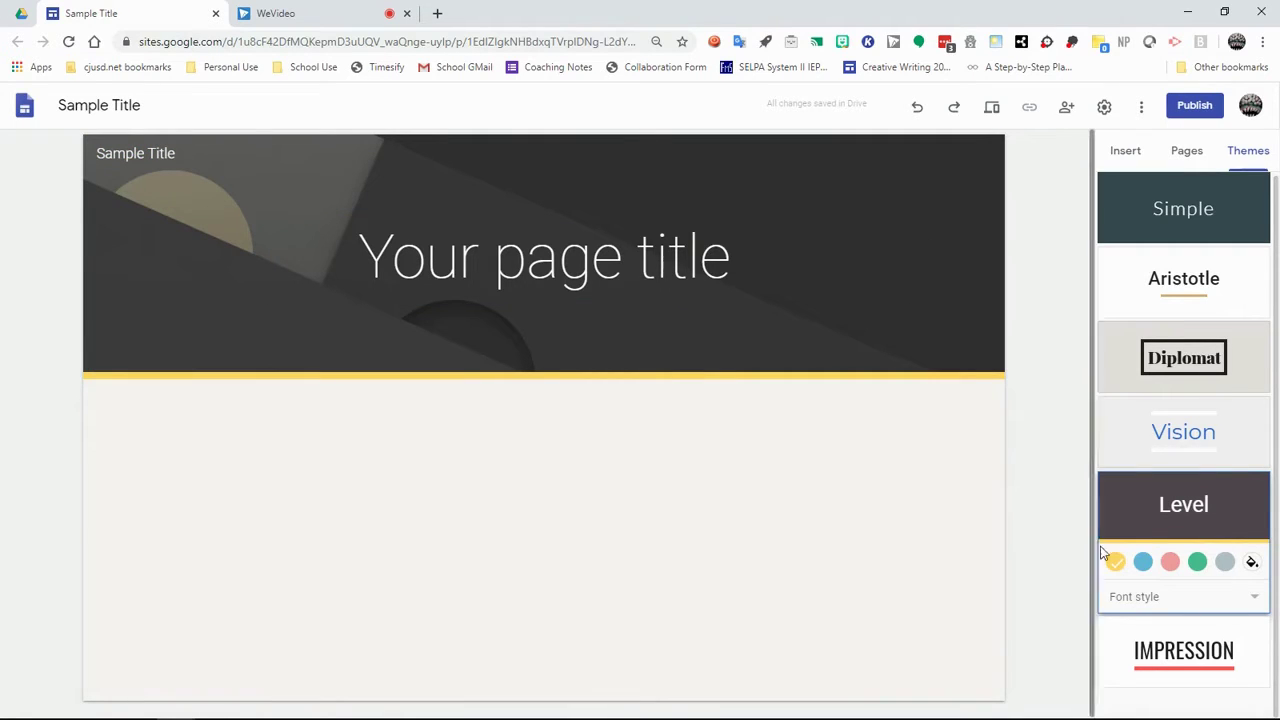
left_click(1202, 673)
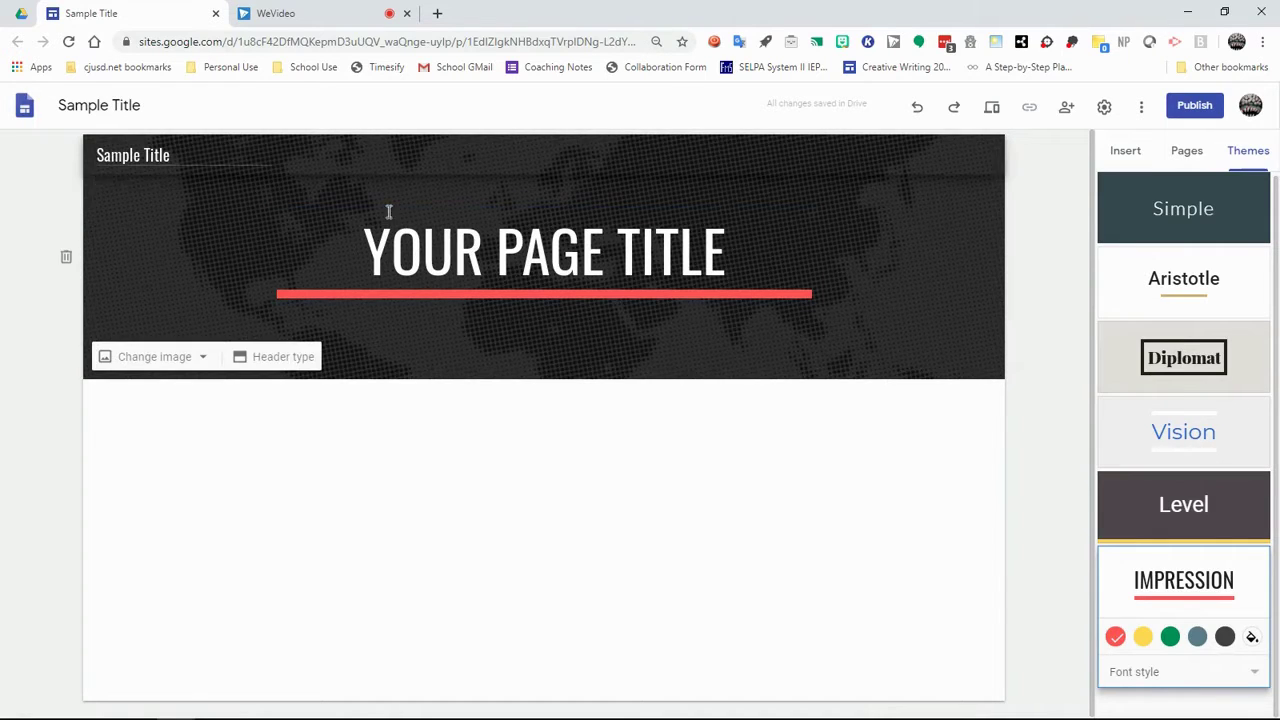
- Replace the placeholder page title in the header with "ABOUT ME"
triple_click(517, 258)
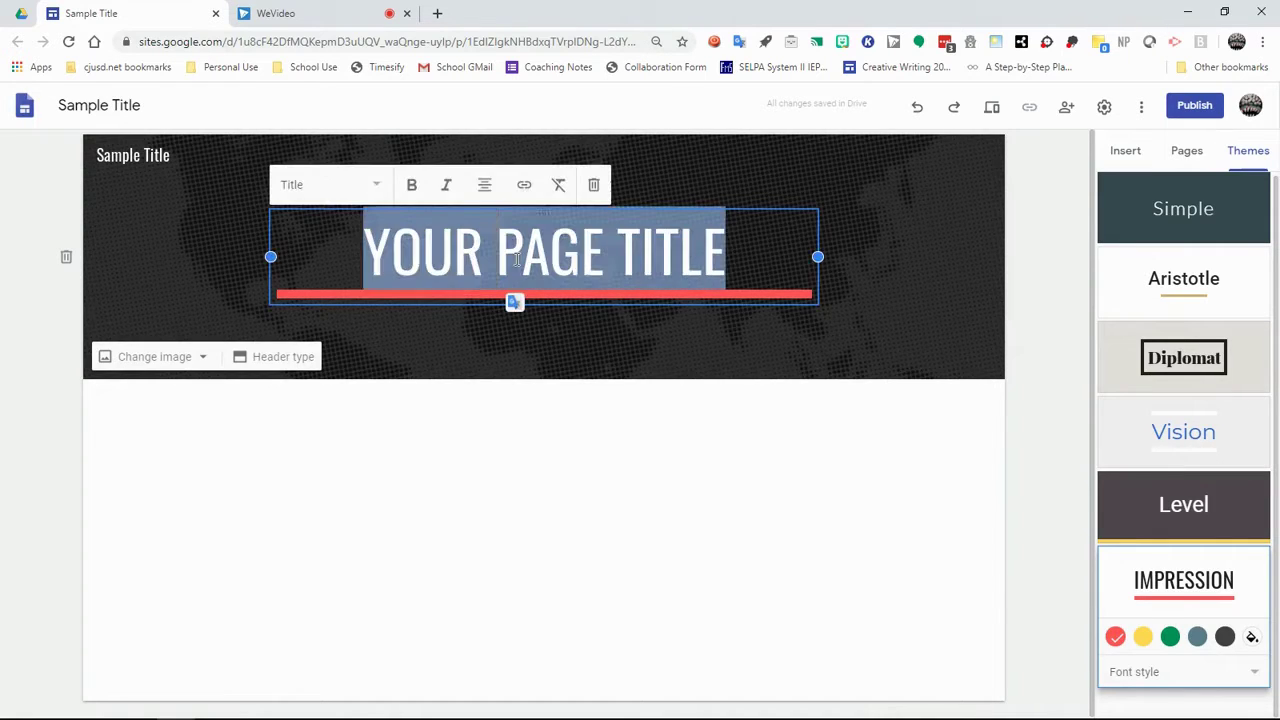
type("ABOUT ME")
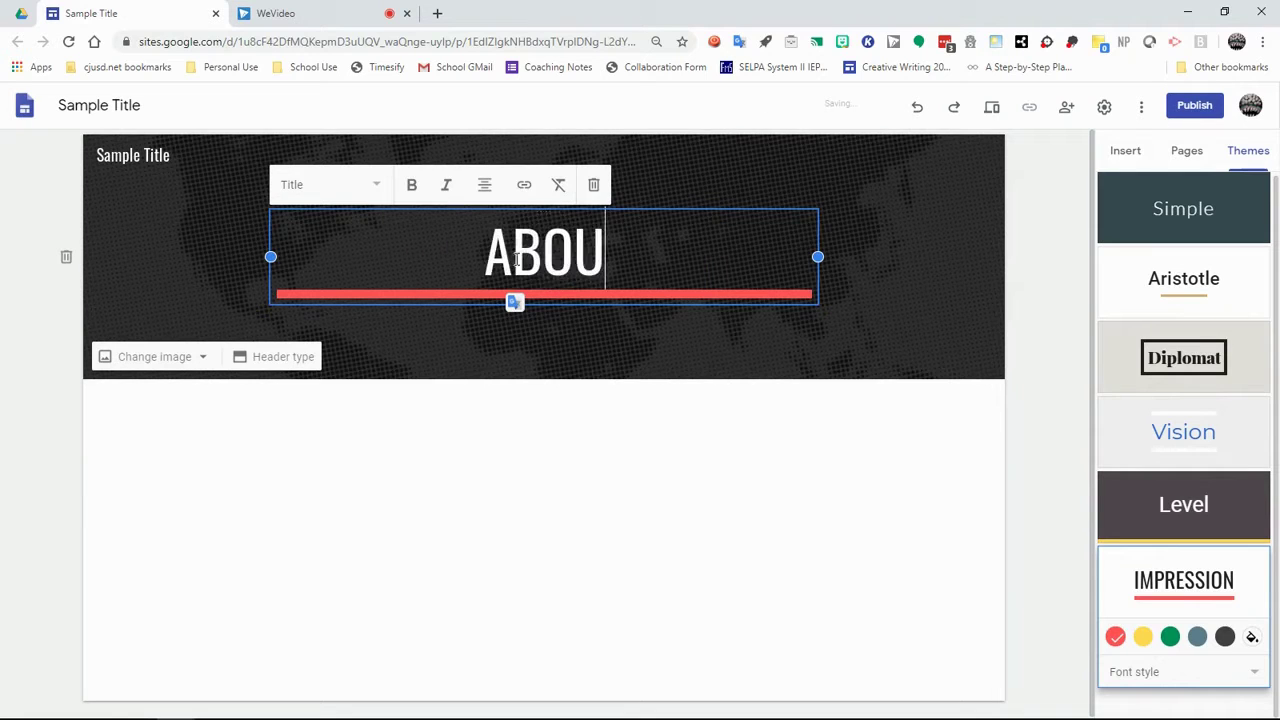
key("BackSpace")
key("BackSpace")
key("BackSpace")
key("BackSpace")
type("T ME")
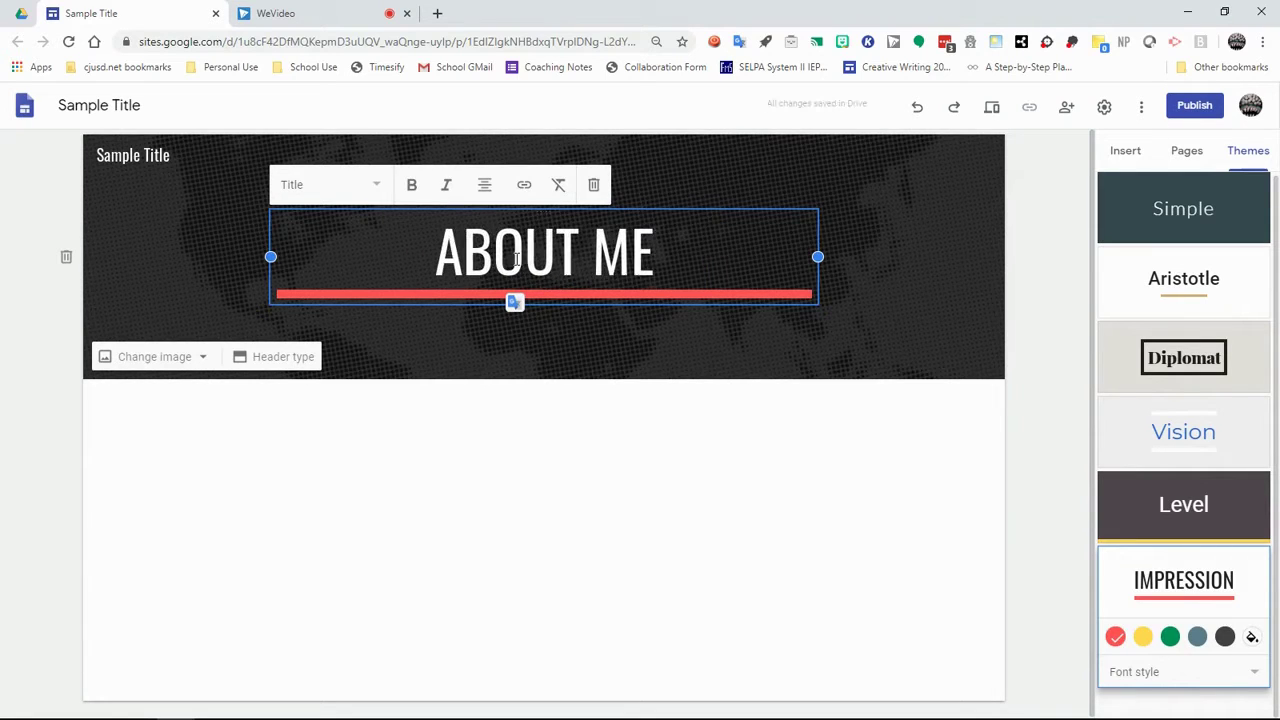
left_click(1064, 262)
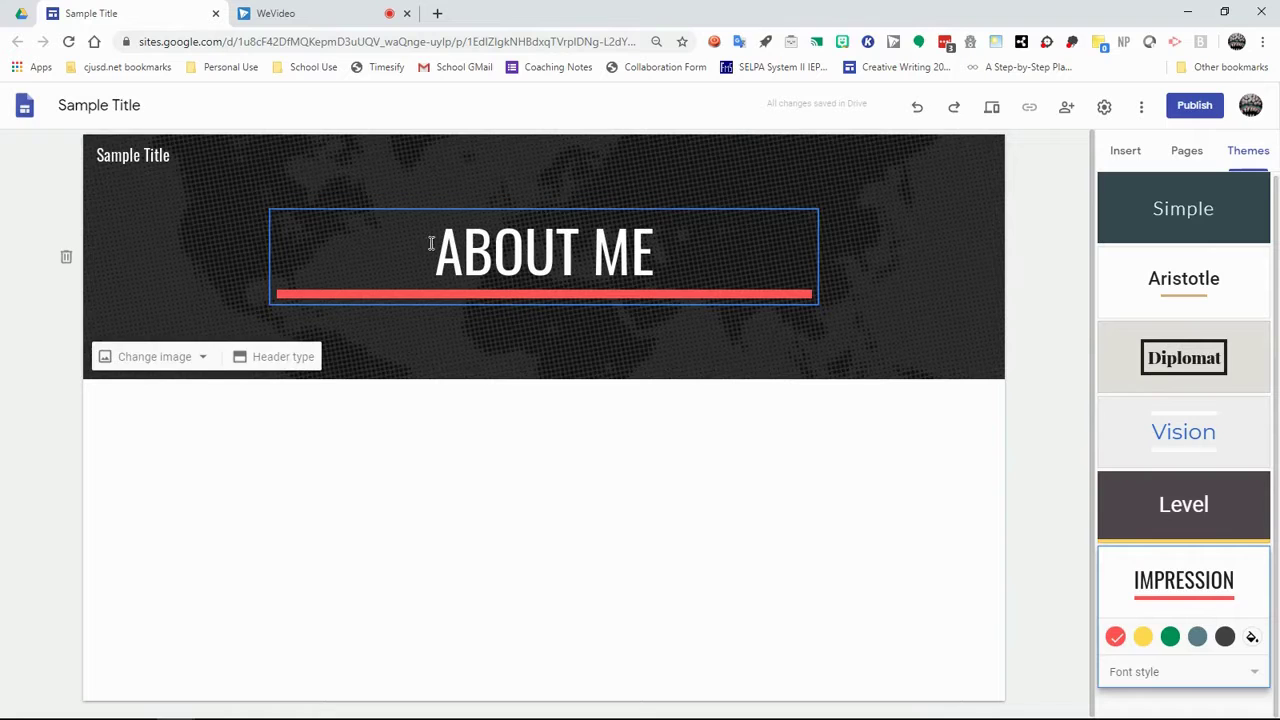
- Upload the picture "Dobby (5)" from the Photos folder as the site logo and close the settings
left_click(148, 156)
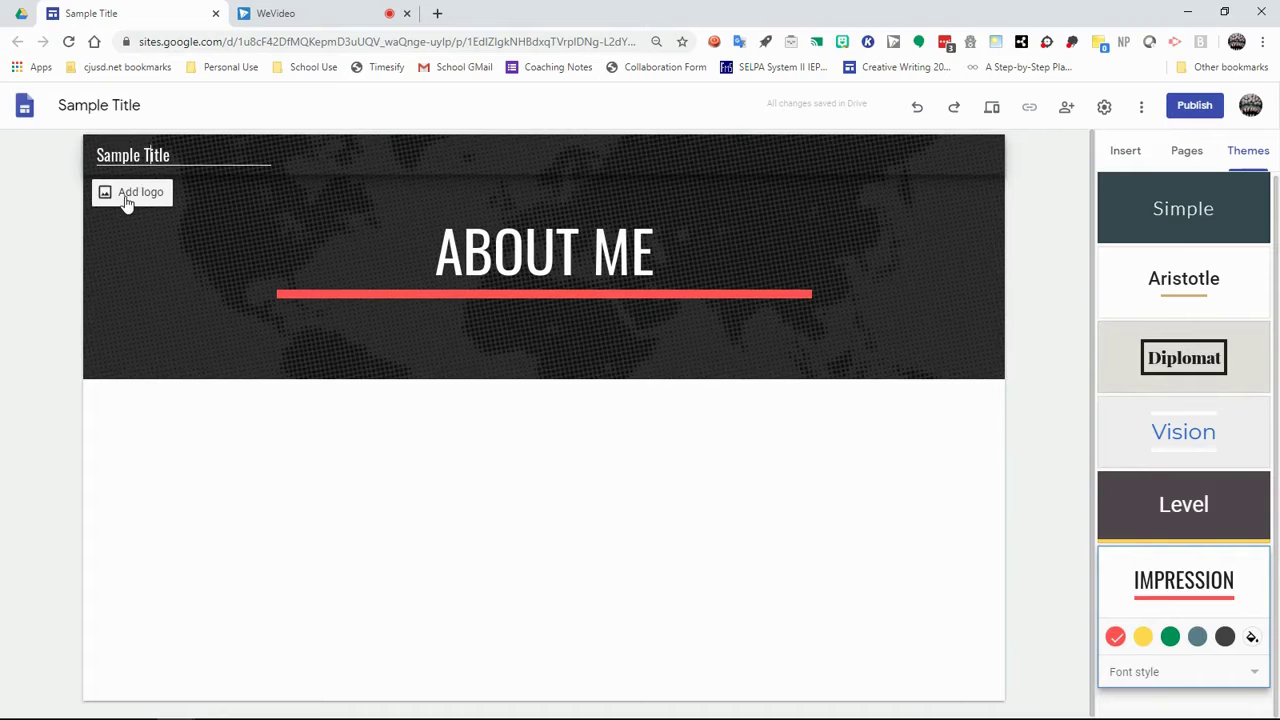
left_click(130, 193)
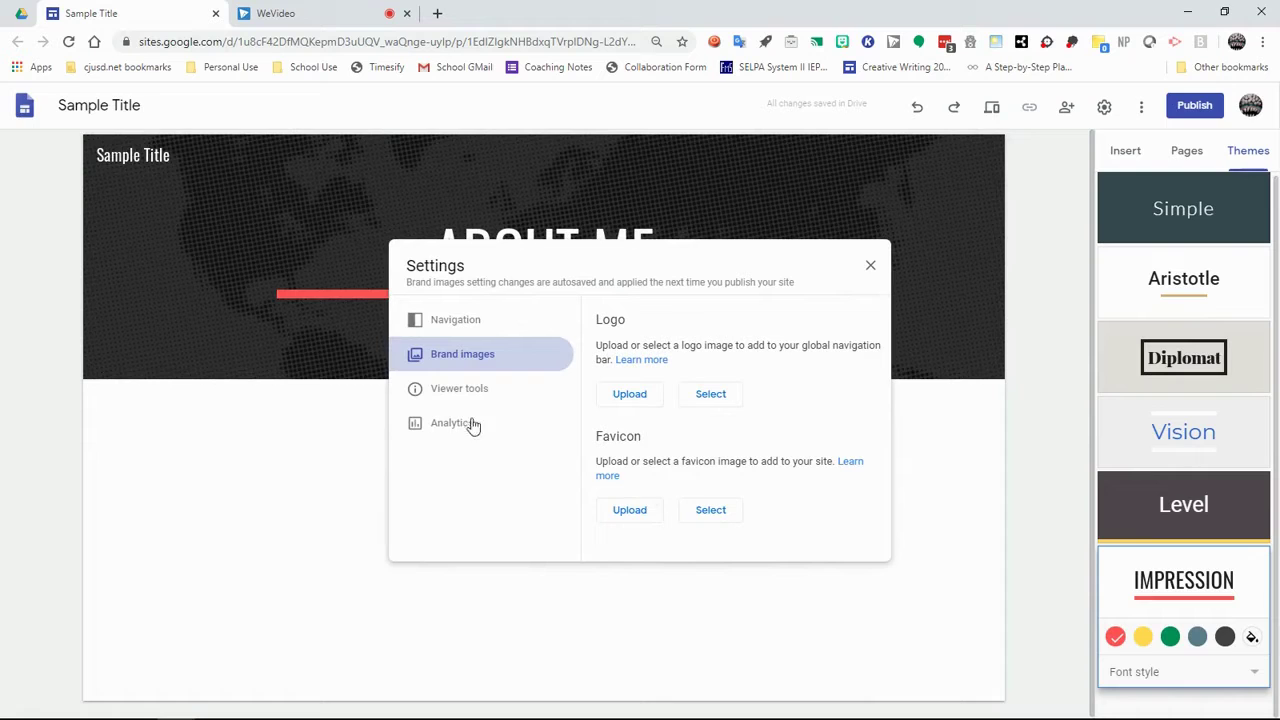
left_click(635, 399)
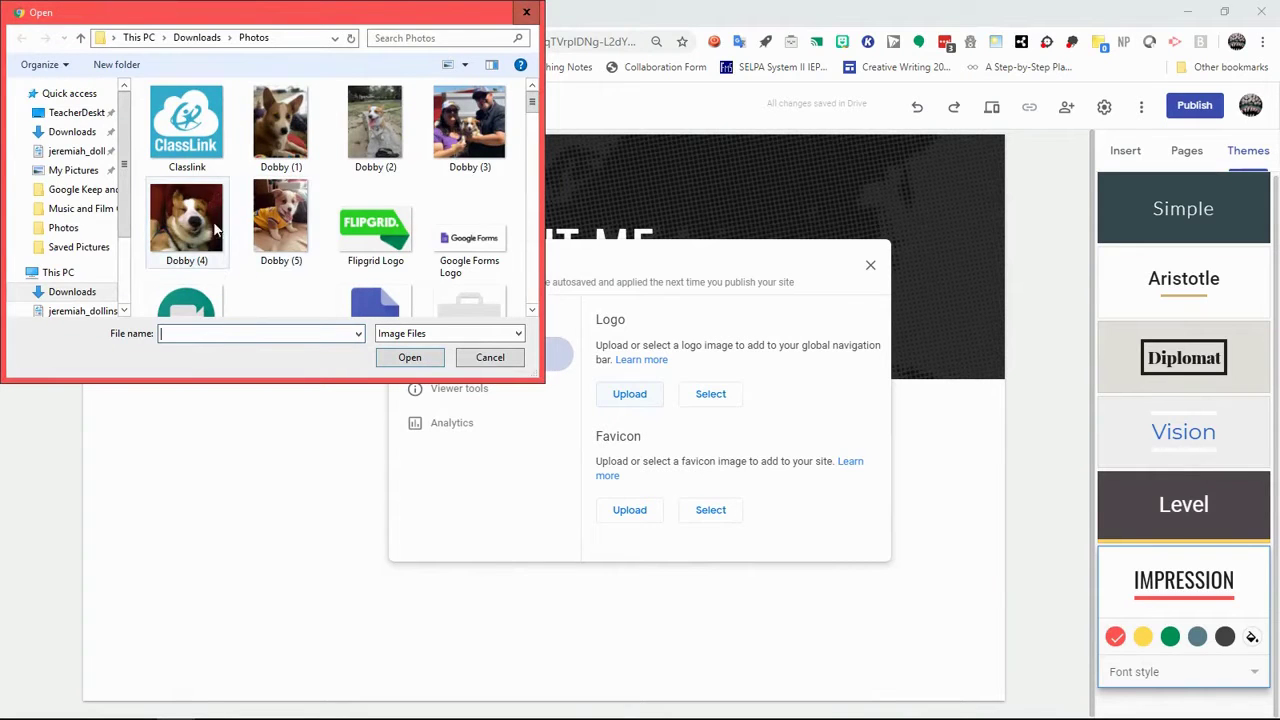
left_click(802, 384)
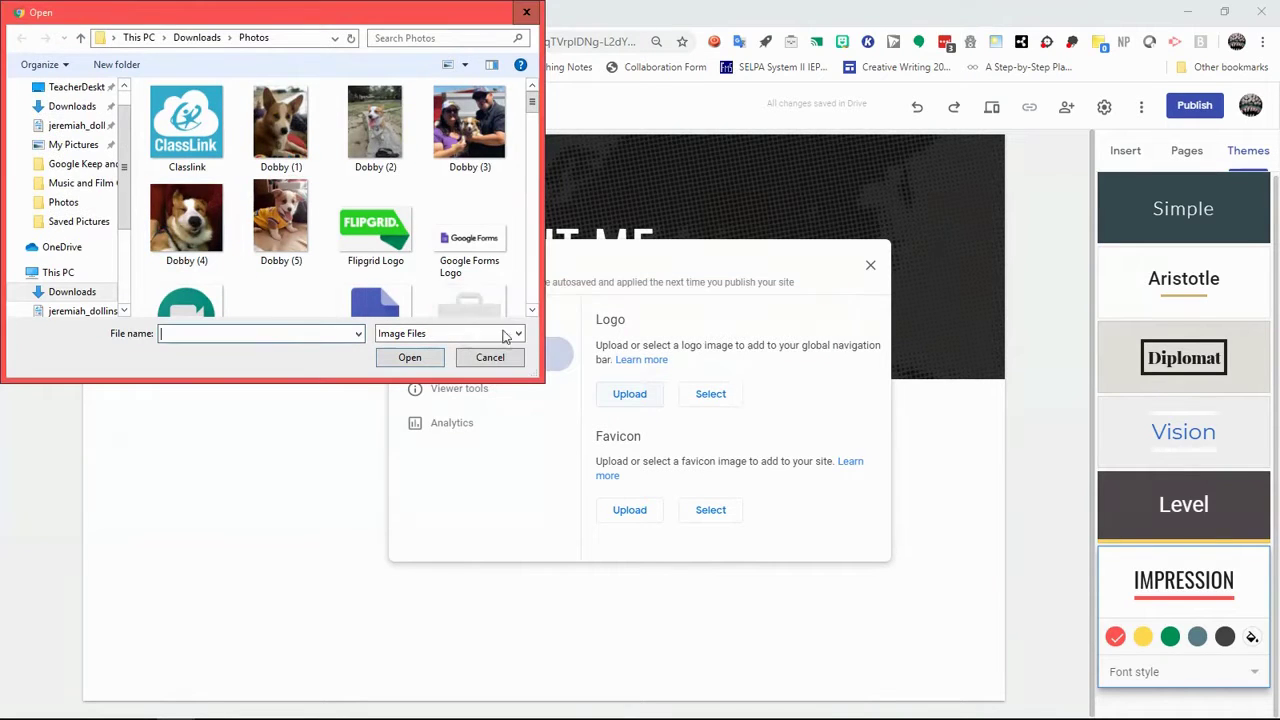
double_click(284, 212)
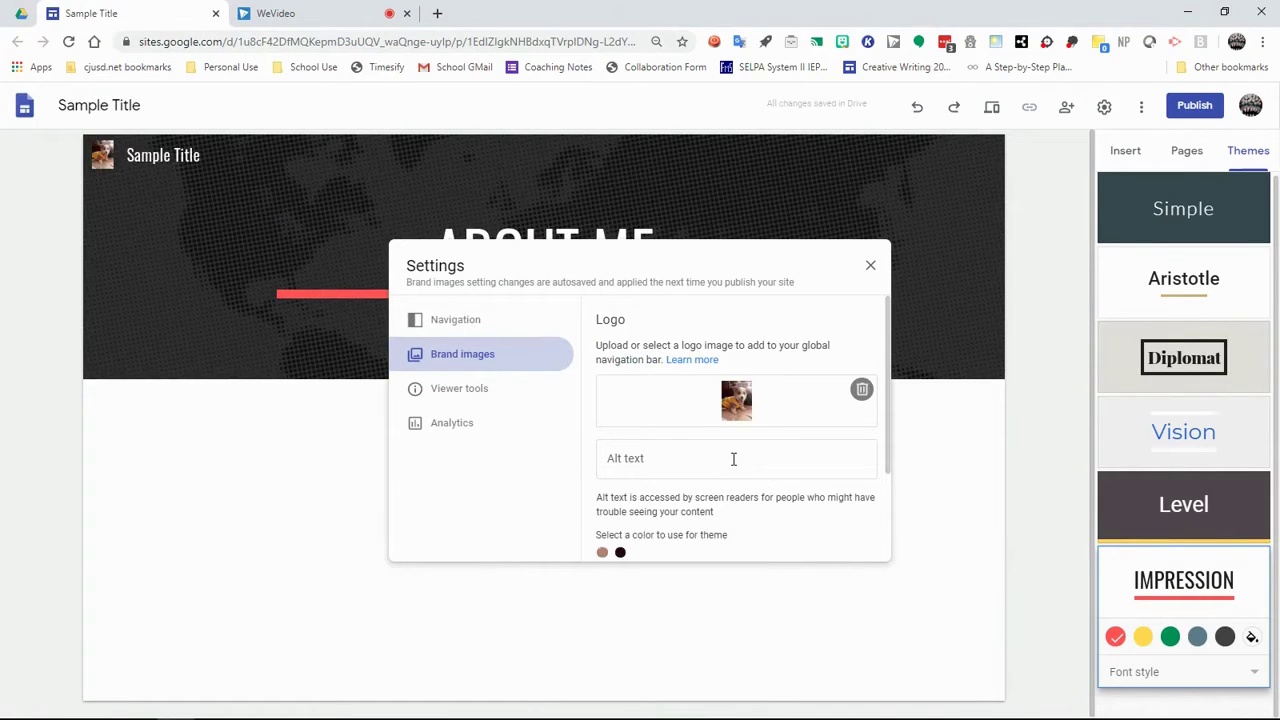
left_click(870, 267)
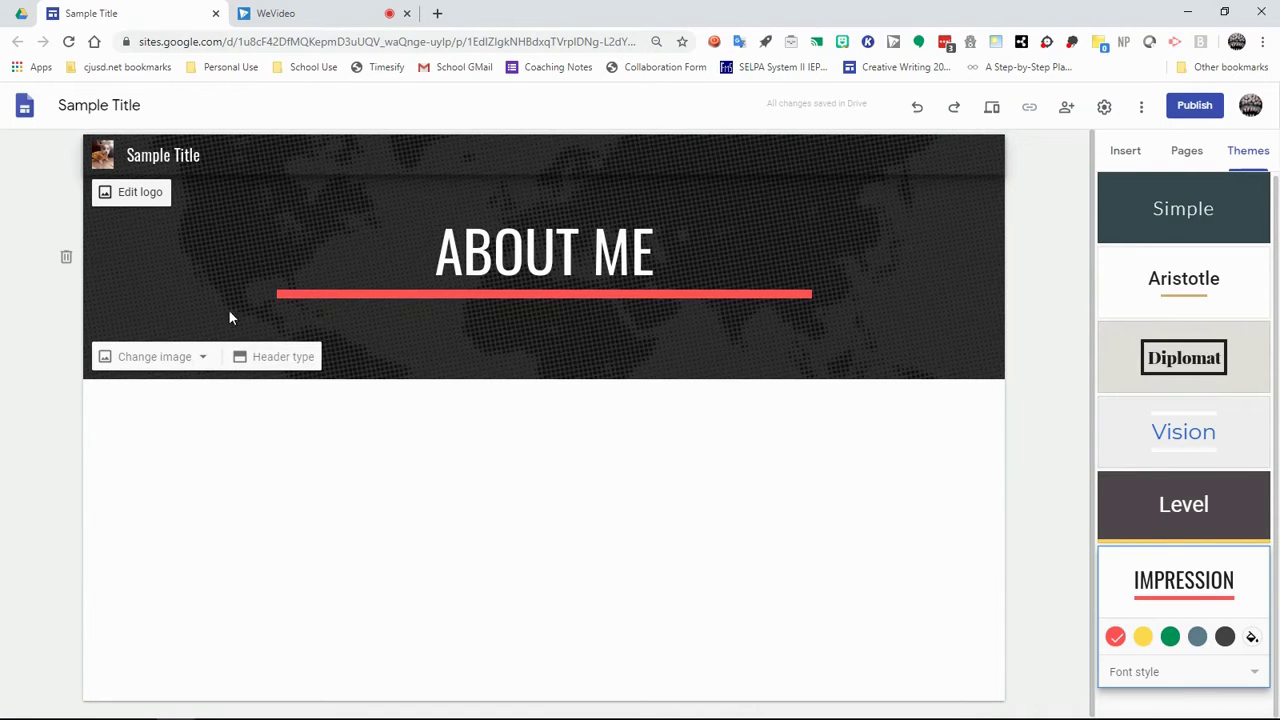
- Change the header background to the gallery image of dark typewriter keys
left_click(204, 360)
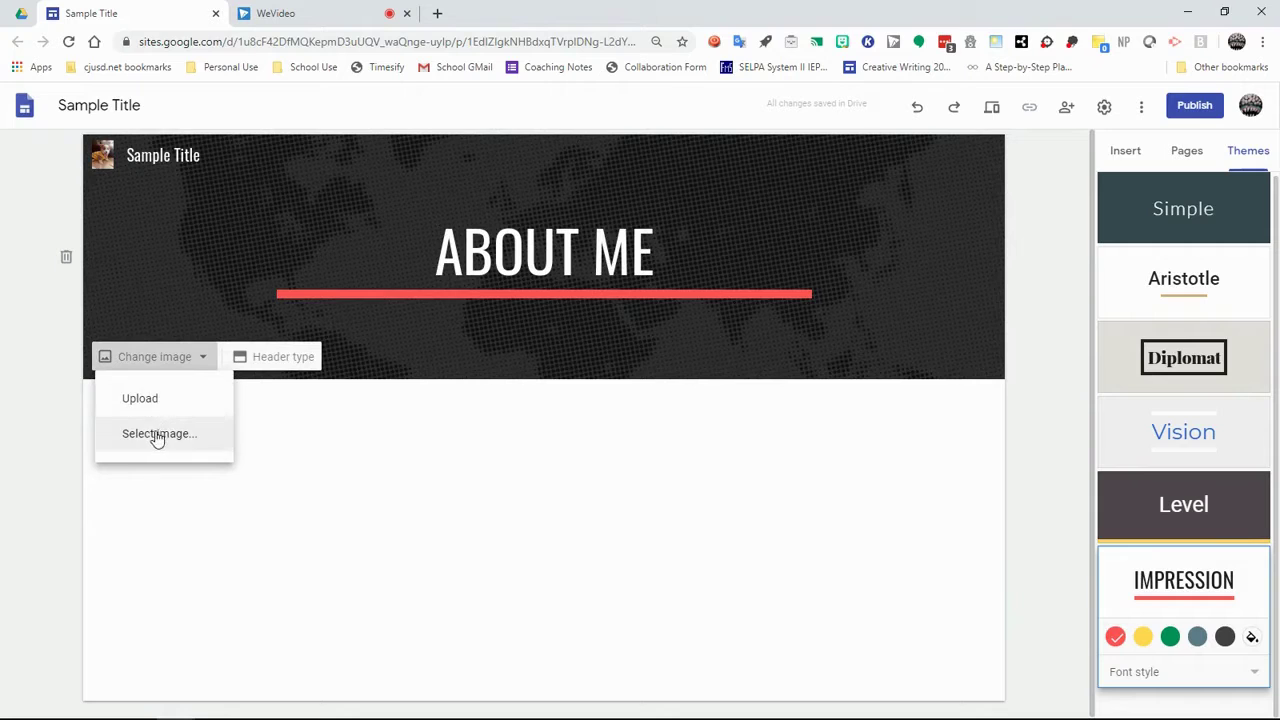
left_click(170, 446)
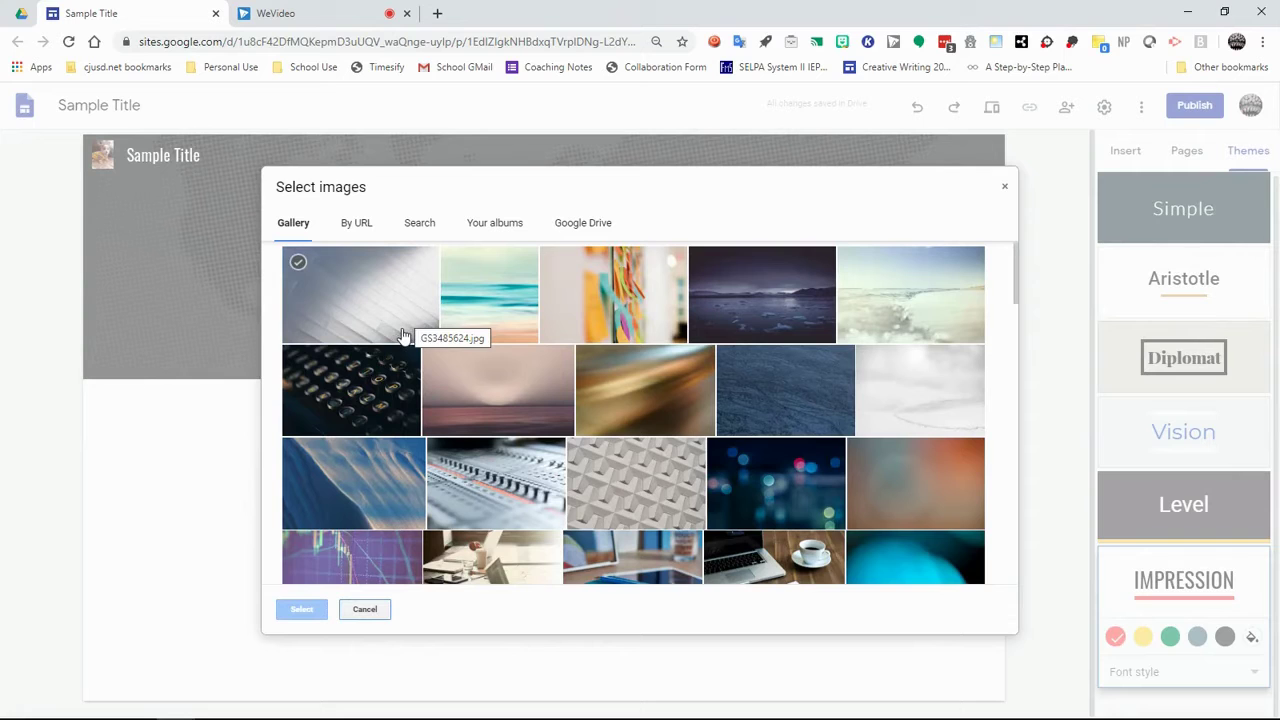
left_click(368, 392)
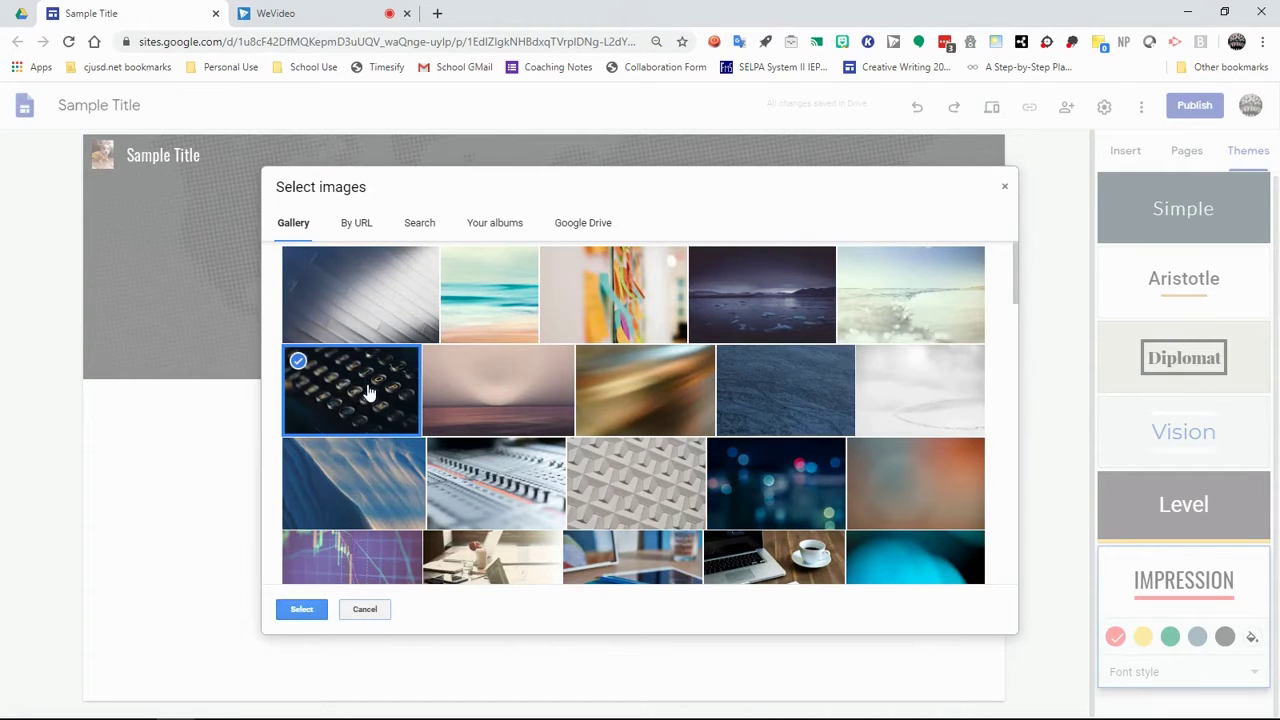
left_click(302, 609)
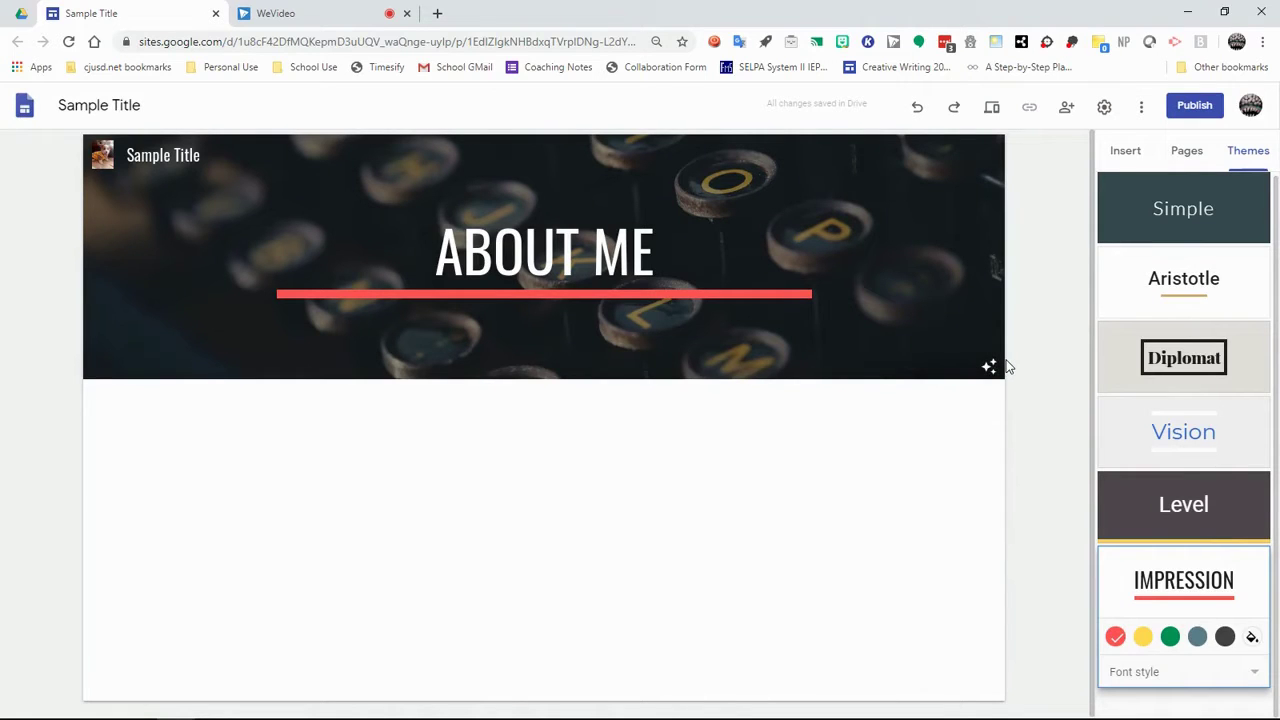
- Add a layout section with one image placeholder beside a text block below the header
left_click(1125, 151)
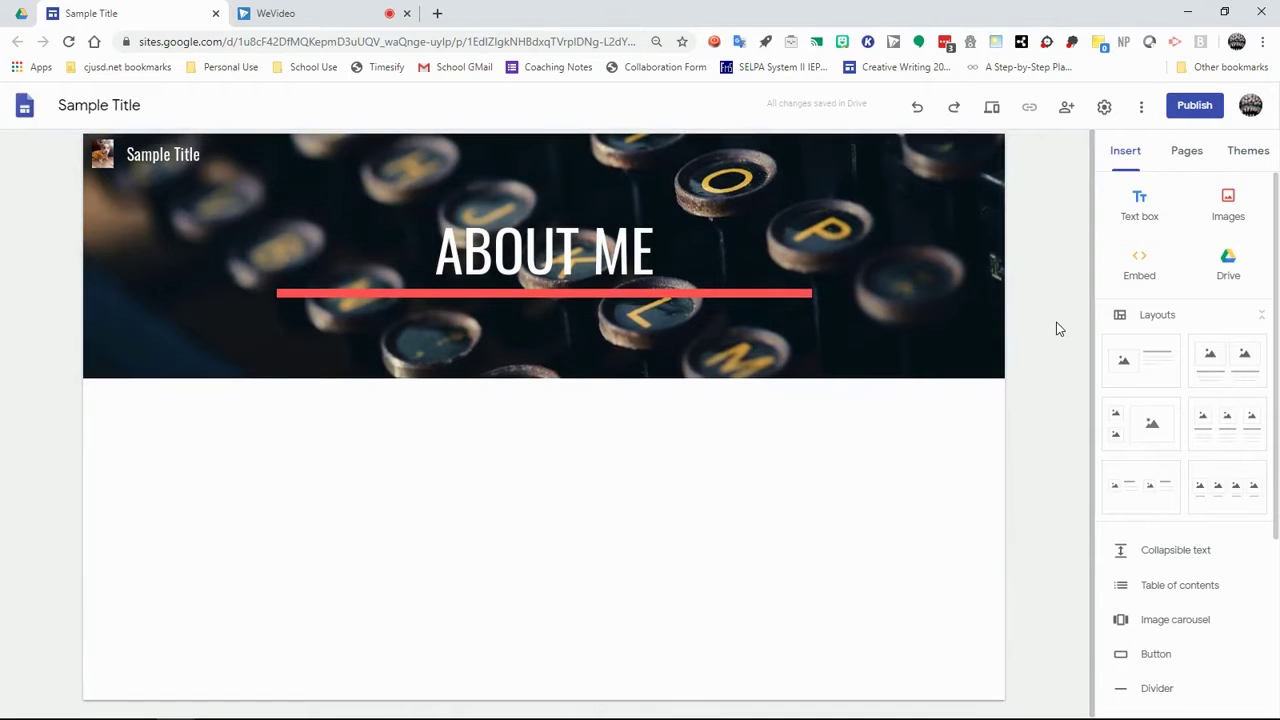
left_click(1150, 367)
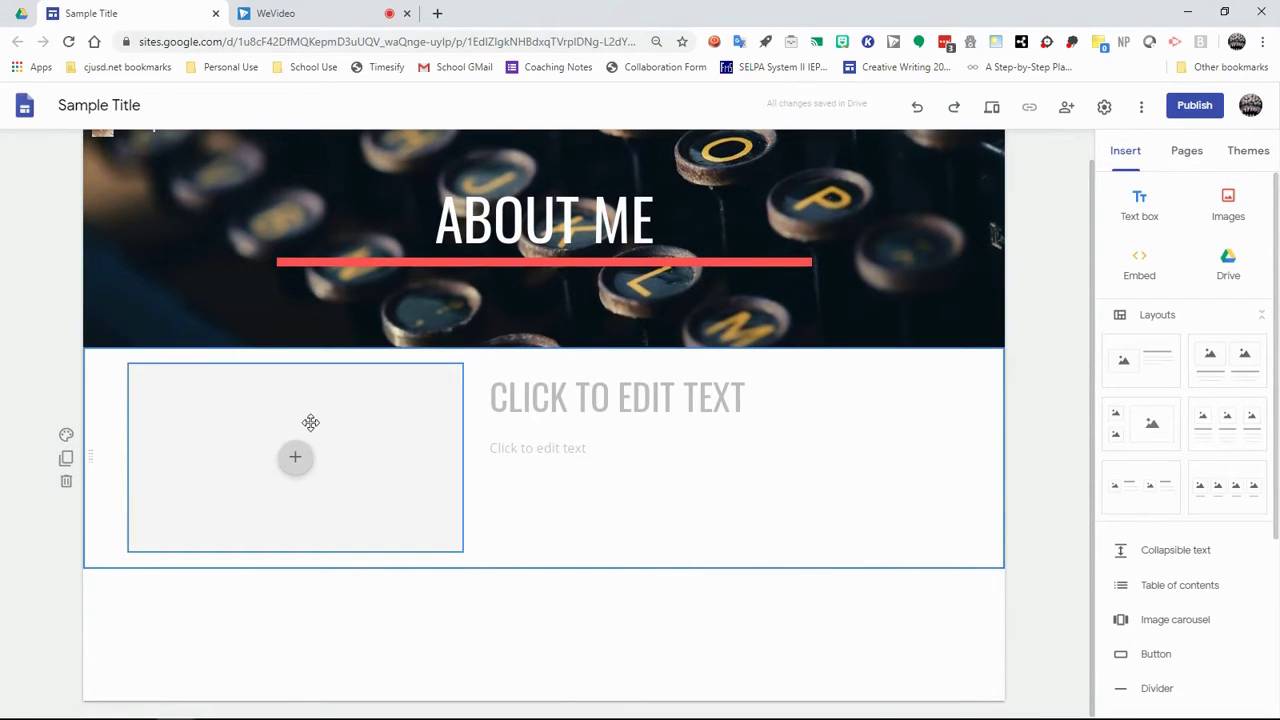
left_click(746, 388)
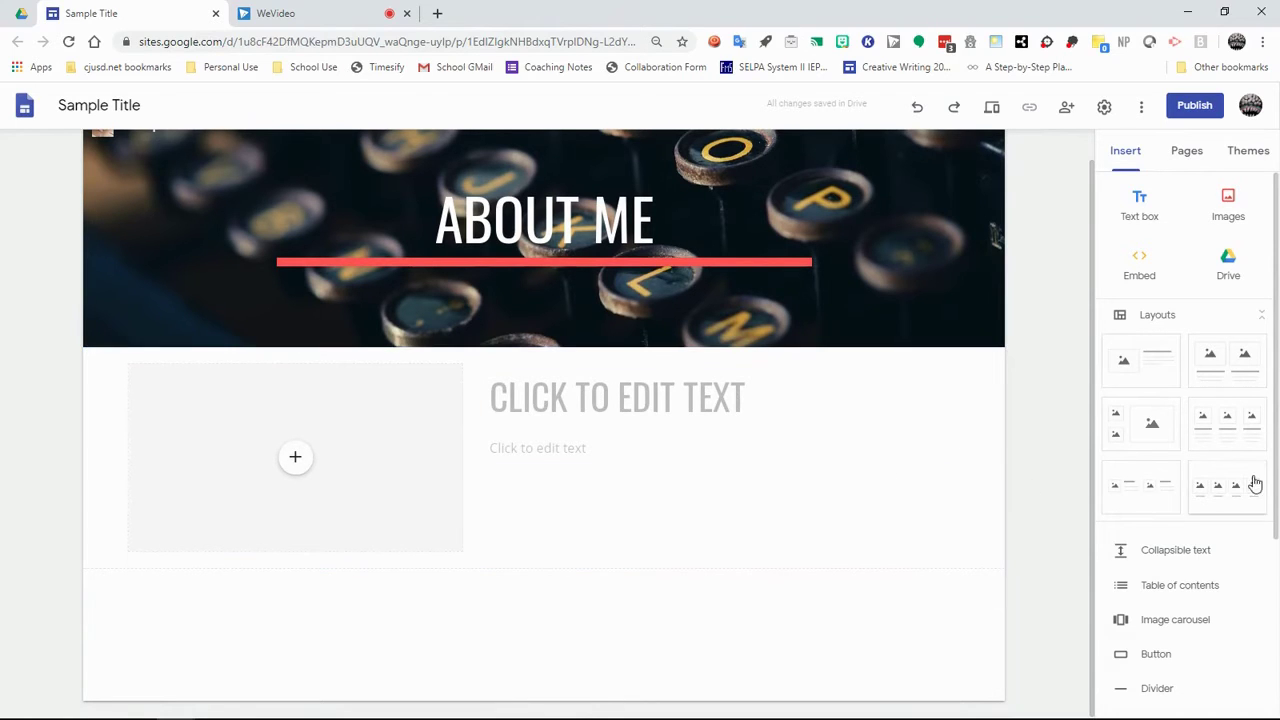
- Add a layout section with three columns of image placeholders and captions below the first section
left_click(1218, 441)
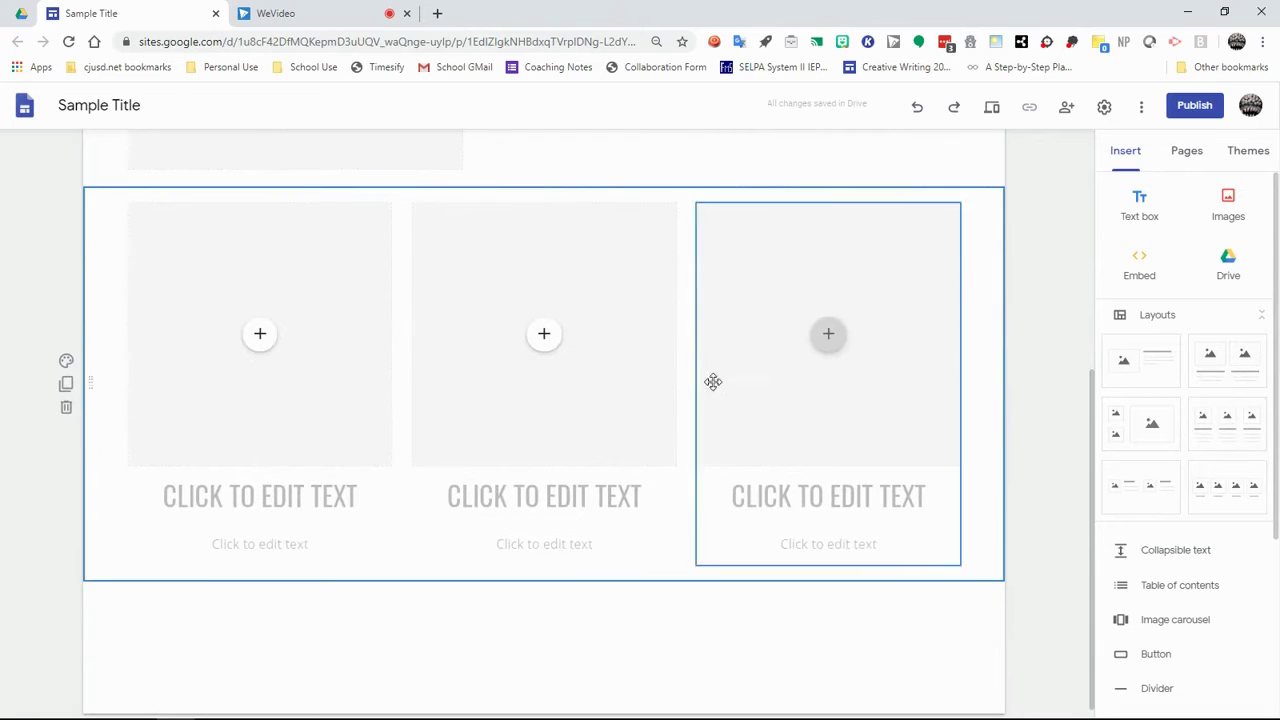
scroll(687, 369, "up", 4)
scroll(686, 363, "down", 2)
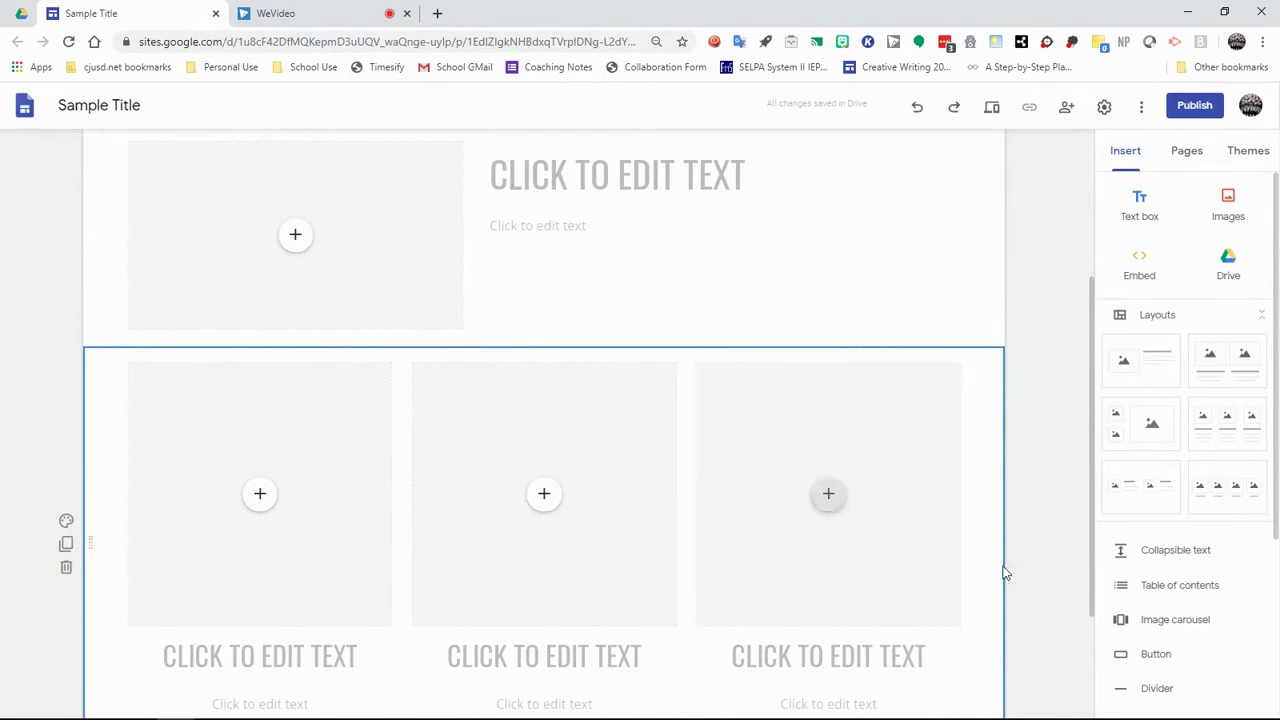
- Look over the section background options for the image-and-text section below the header and leave them without choosing one
scroll(146, 394, "up", 3)
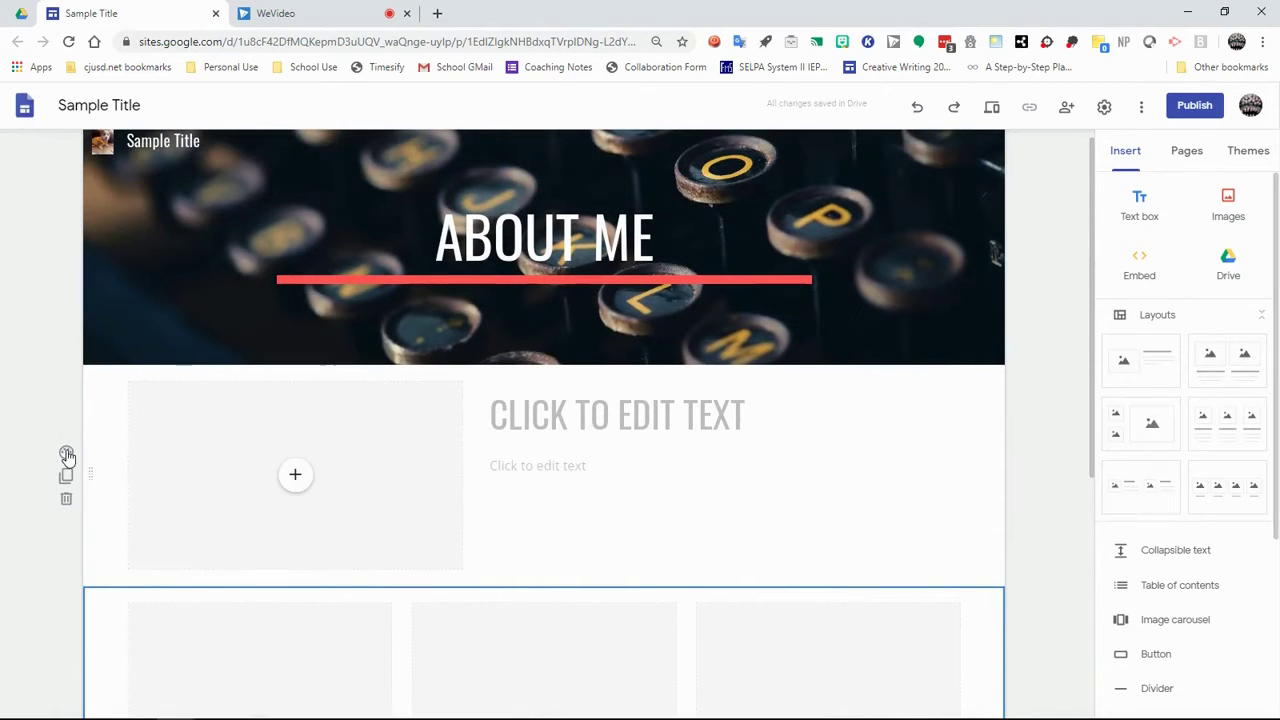
left_click(66, 452)
mouse_move(204, 573)
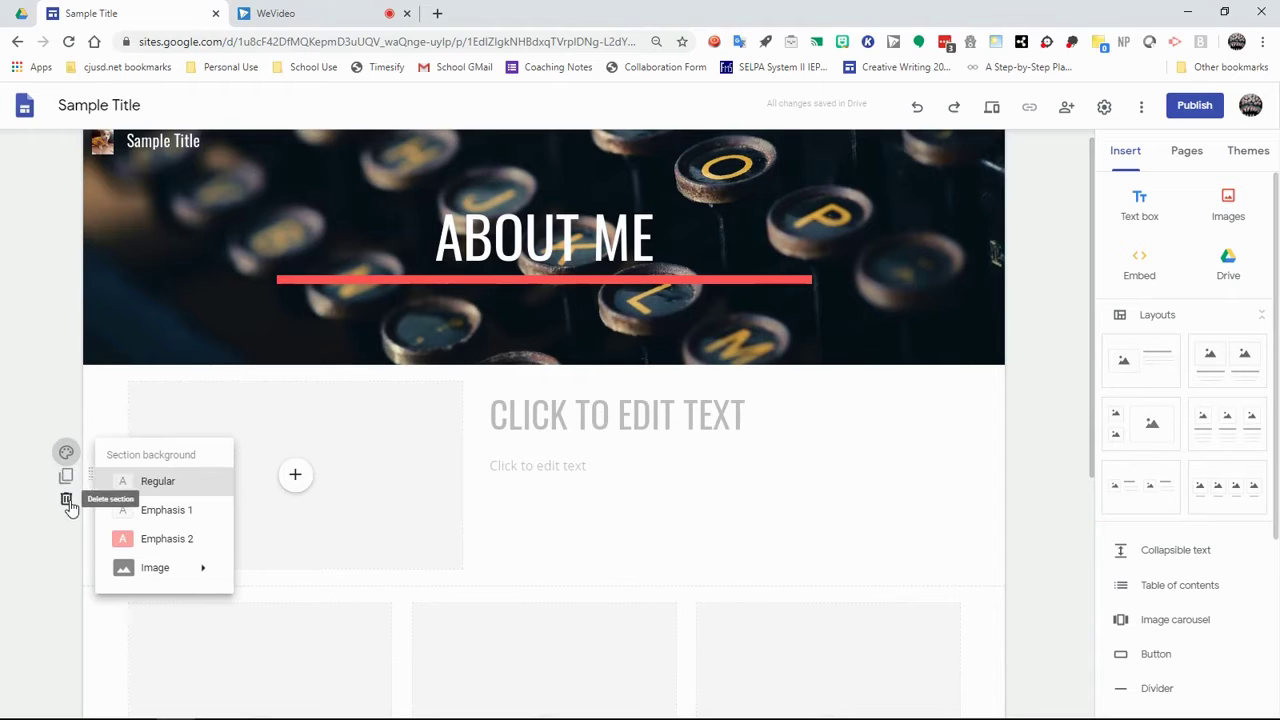
left_click(71, 368)
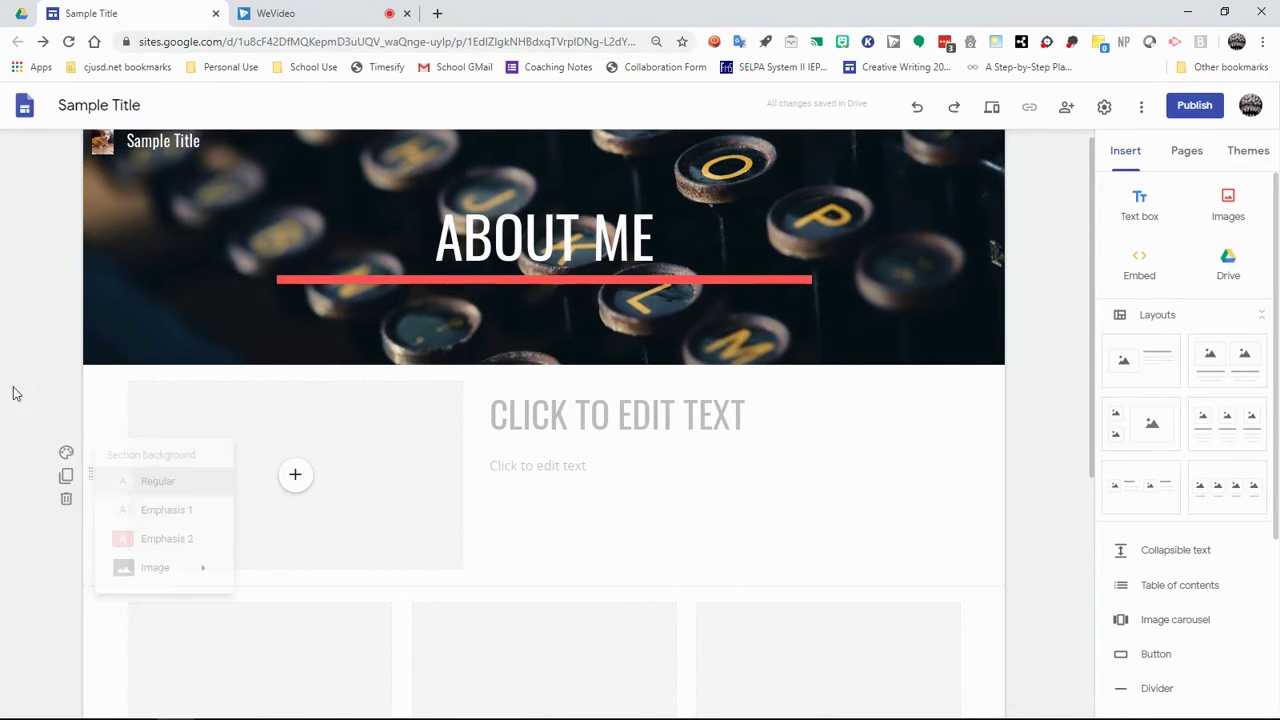
- Upload the photo "Dobby (3)" from the Photos folder into the image placeholder beside the text block
left_click(299, 477)
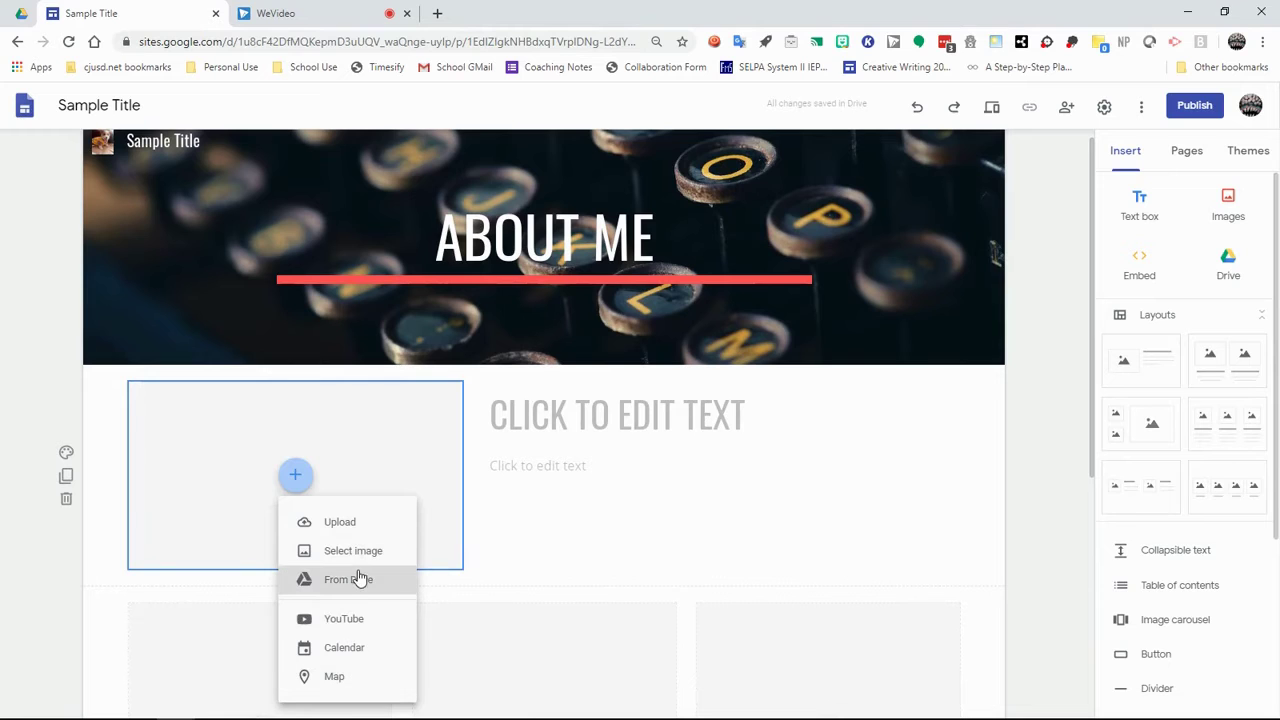
left_click(359, 524)
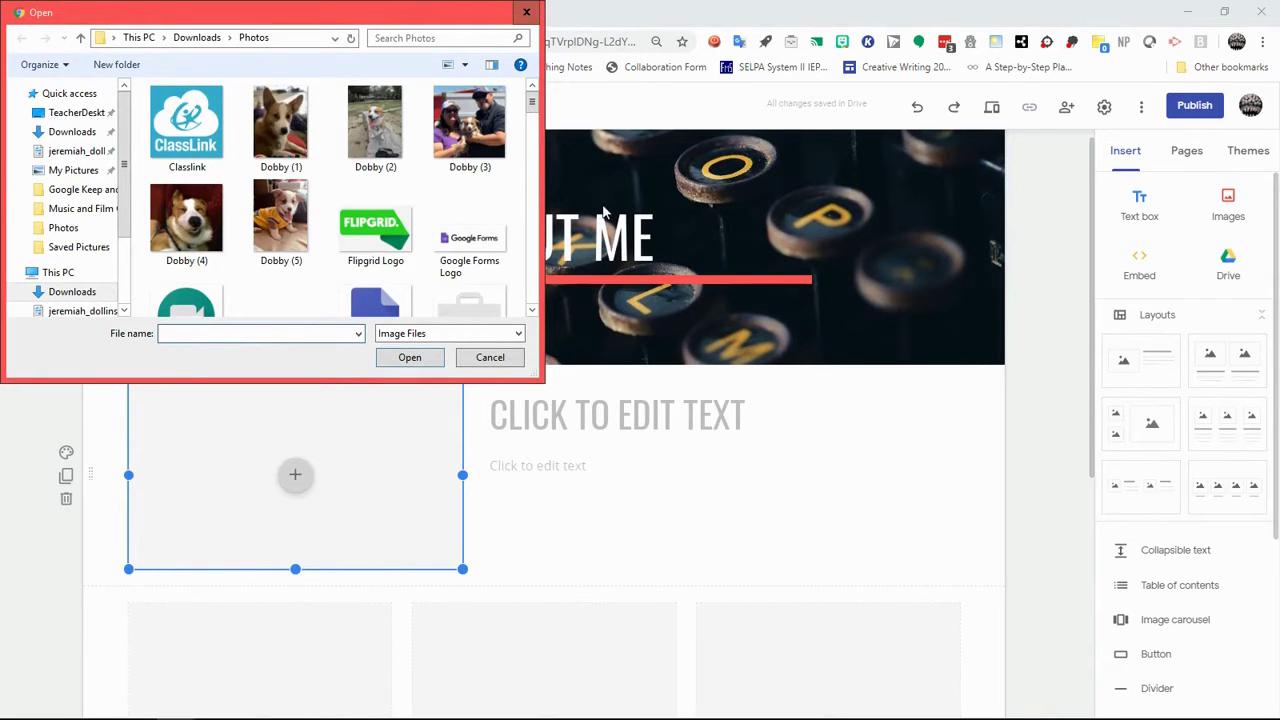
left_click(825, 385)
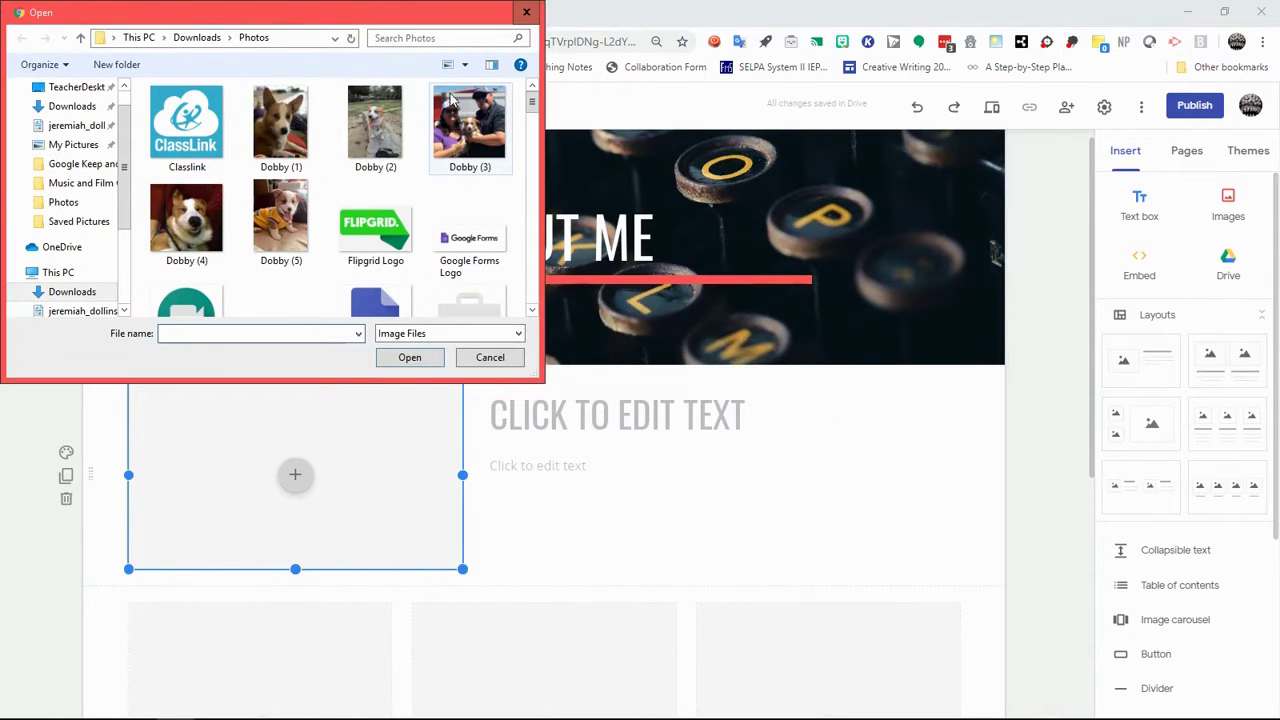
double_click(493, 127)
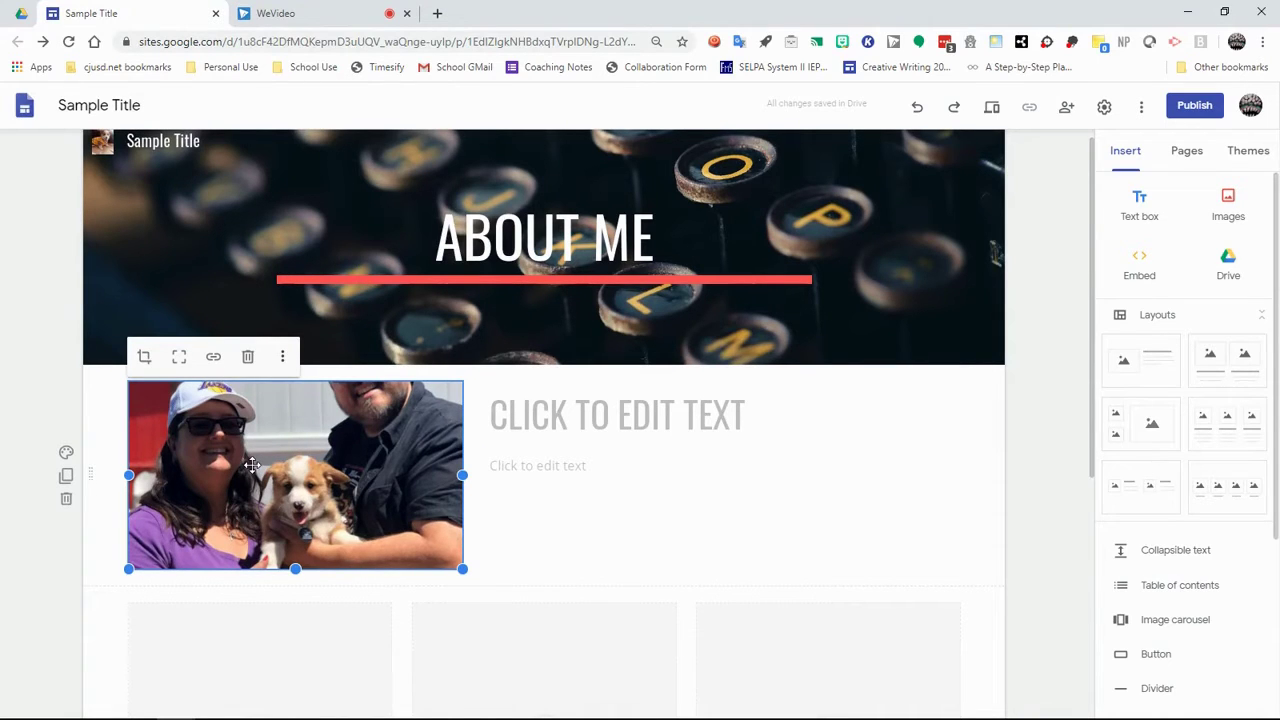
- Check the family photo's crop zoom without changing it, and uncrop the photo to its full height
left_click(146, 360)
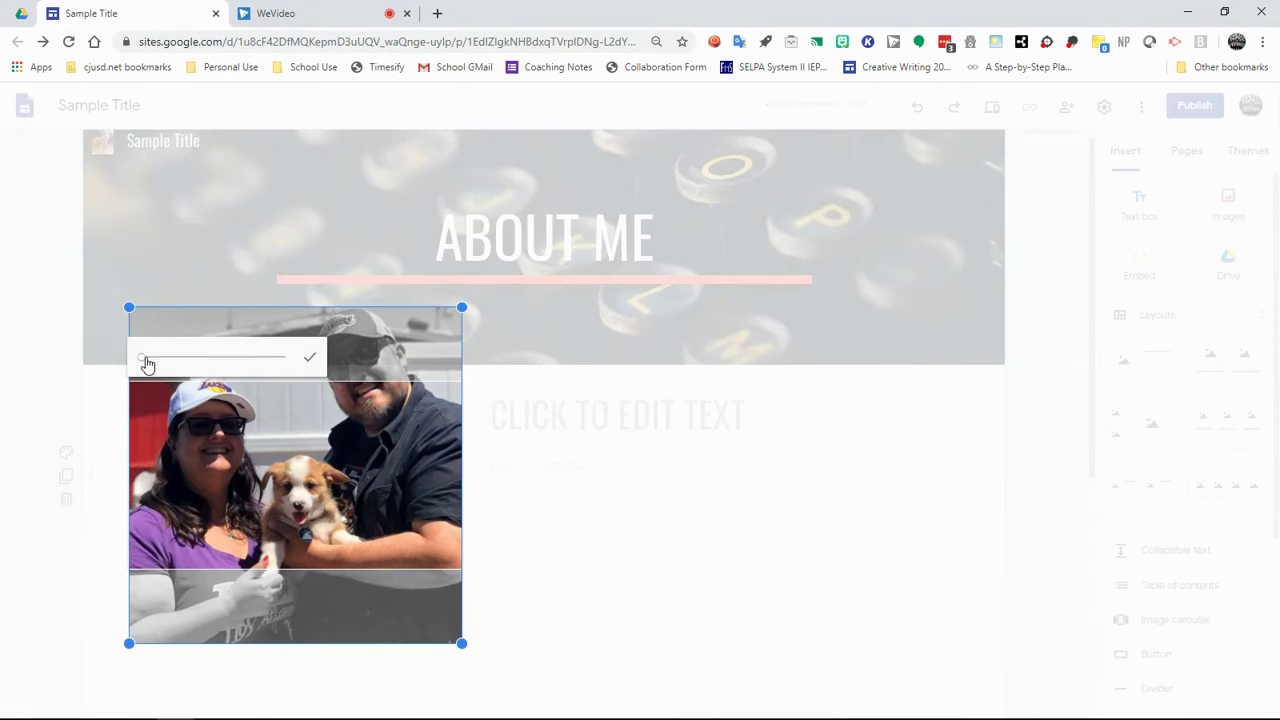
mouse_move(160, 364)
left_mouse_down()
mouse_move(177, 360)
mouse_move(140, 358)
left_mouse_up()
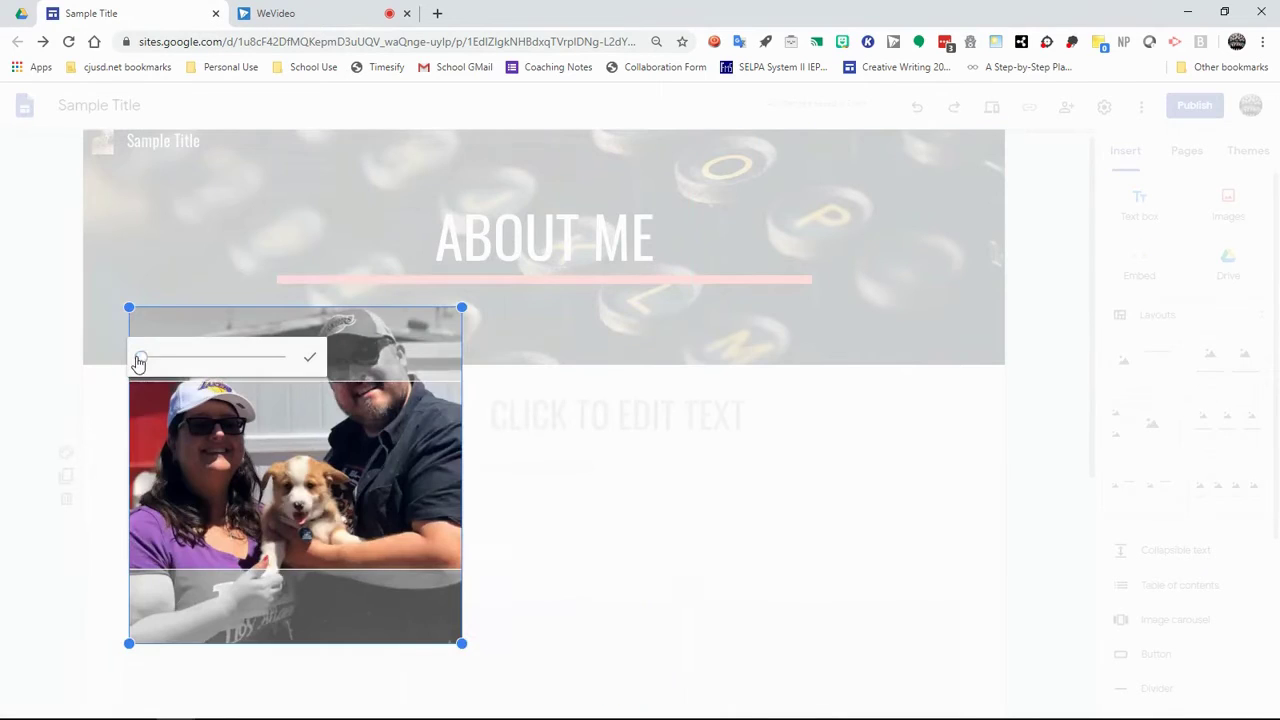
left_click(309, 360)
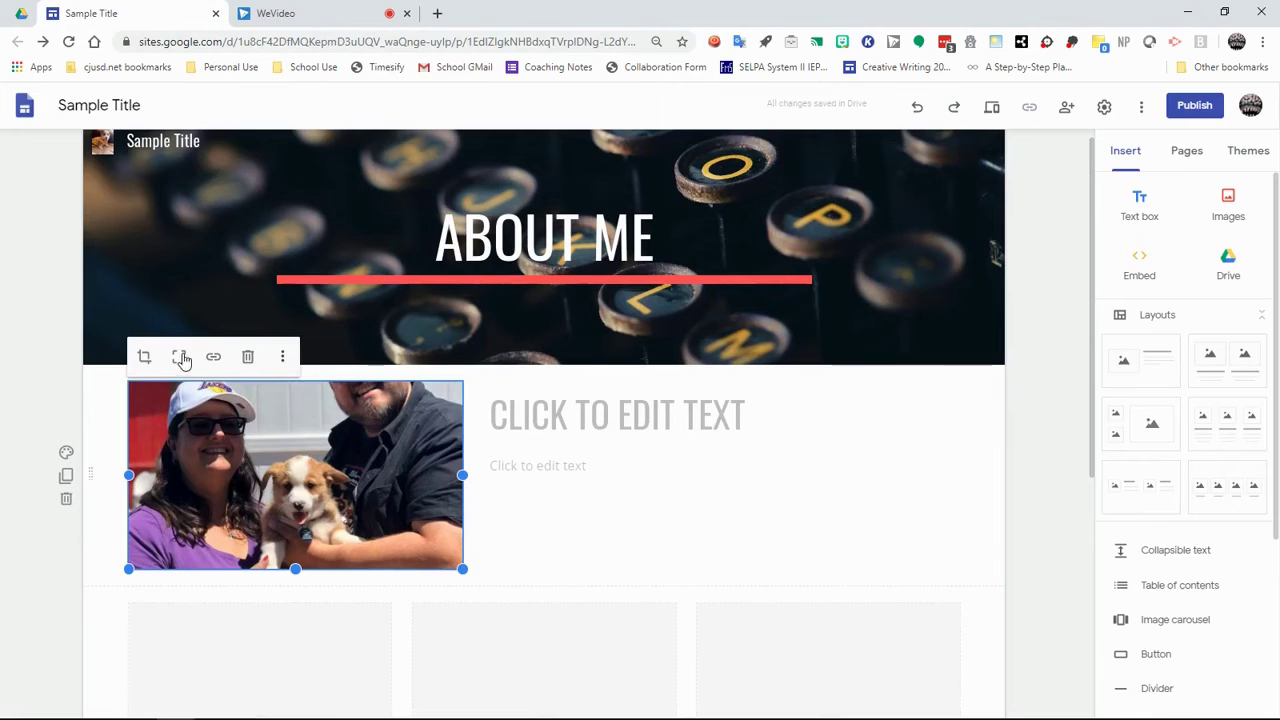
left_click(181, 359)
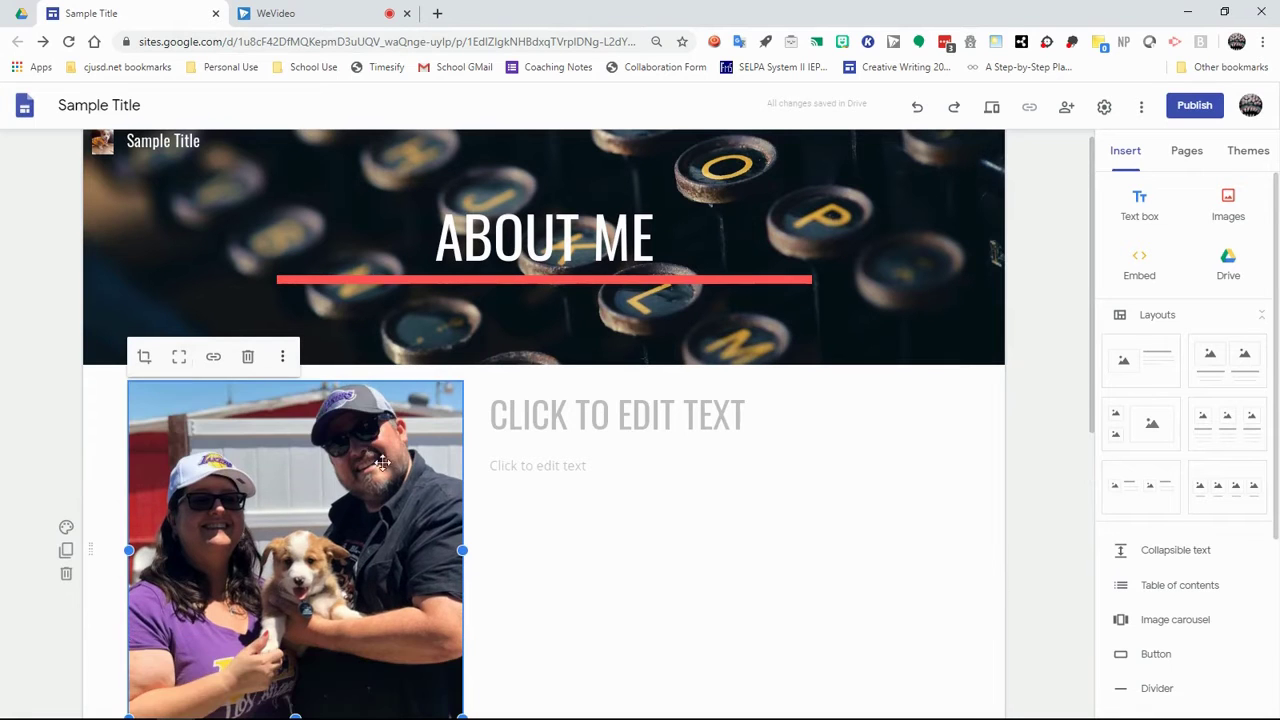
- Add the caption "My Happy Little Family . . ." below the family photo
scroll(451, 510, "down", 2)
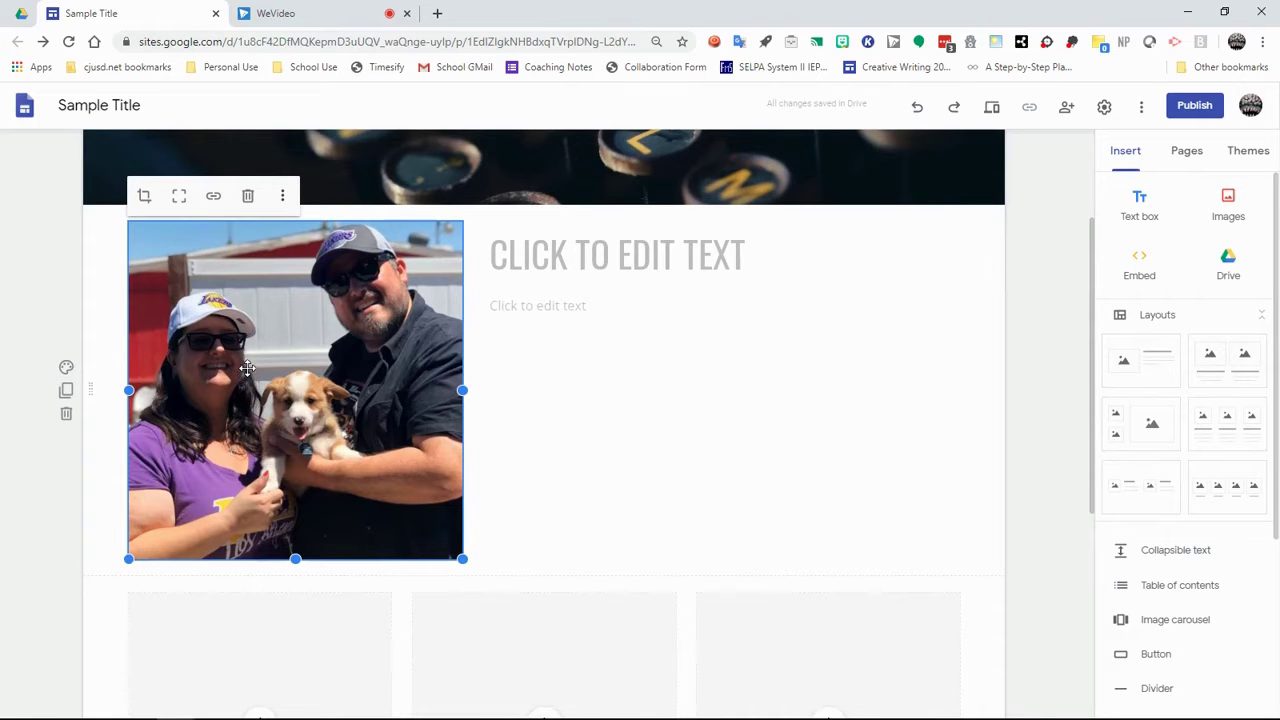
left_click(287, 198)
mouse_move(325, 217)
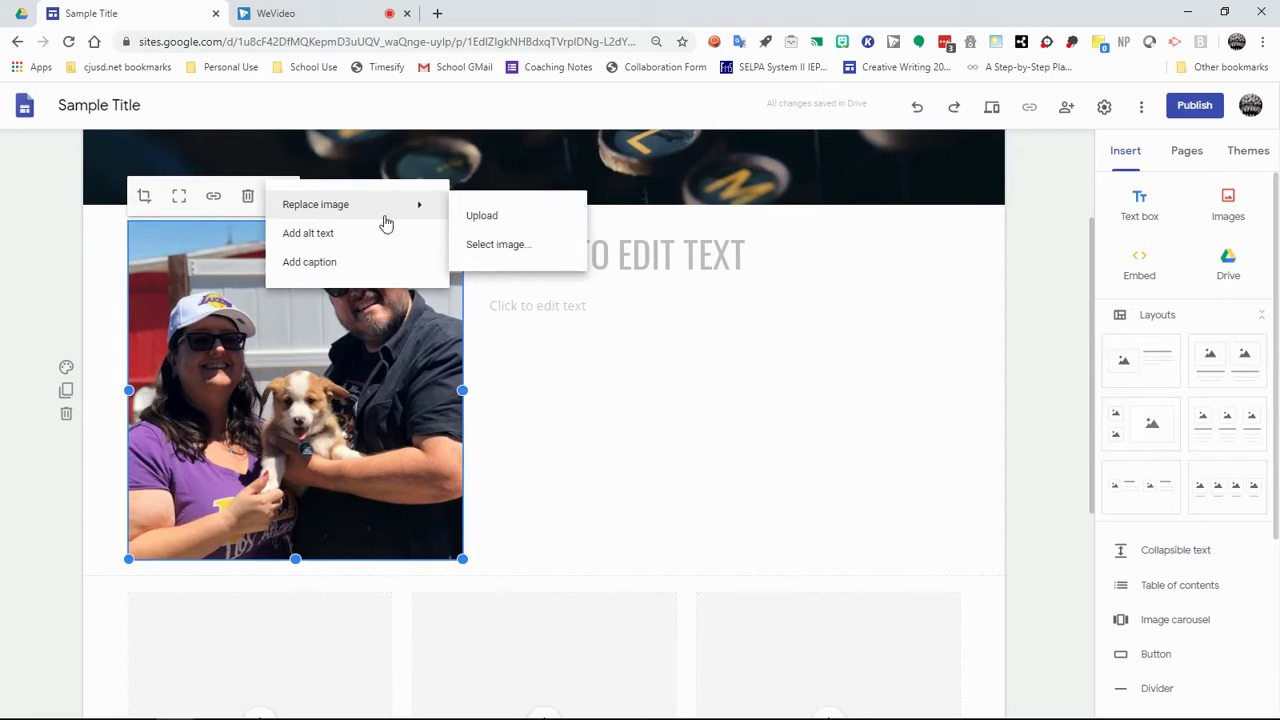
left_click(318, 265)
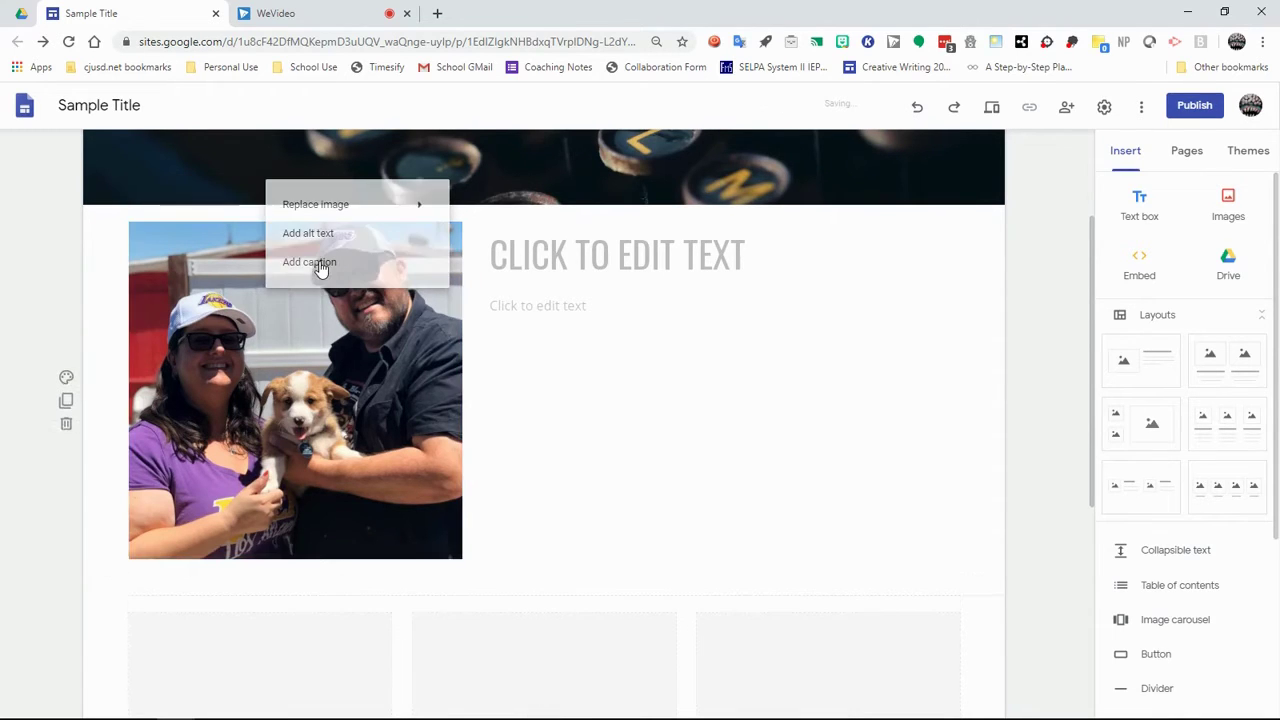
type("My Happy Little F")
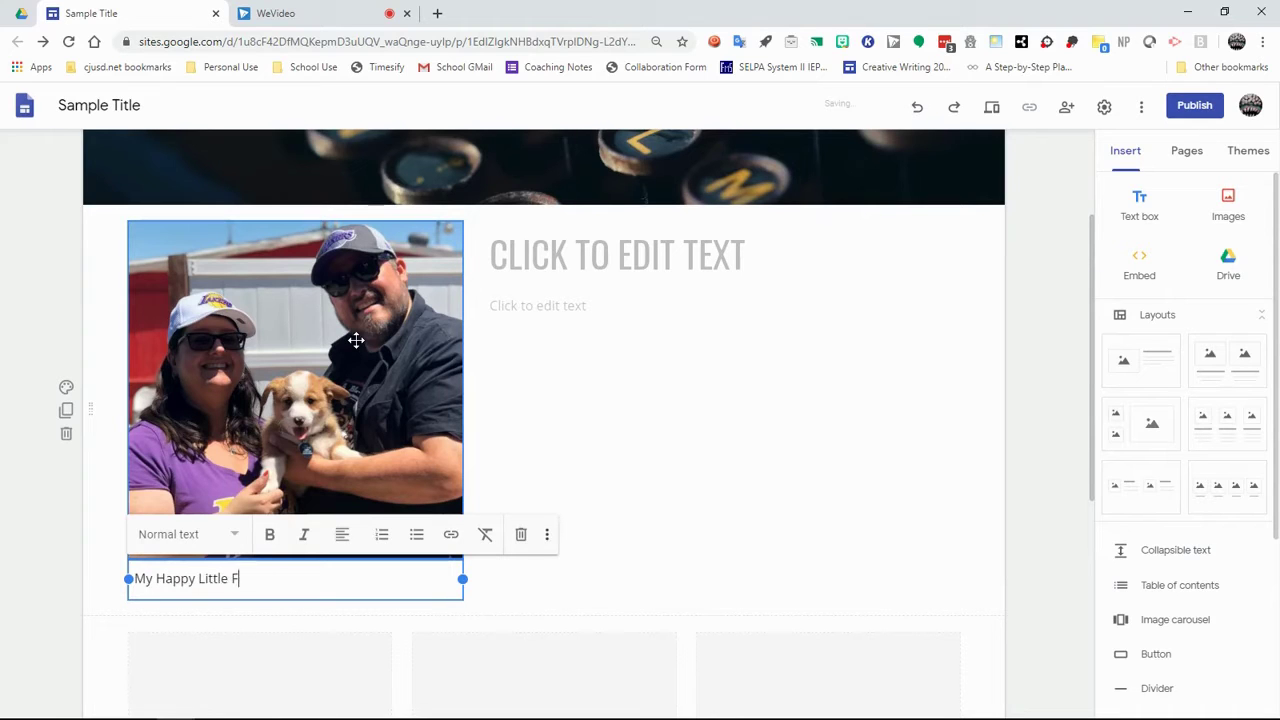
type("amily . . .")
left_click(580, 555)
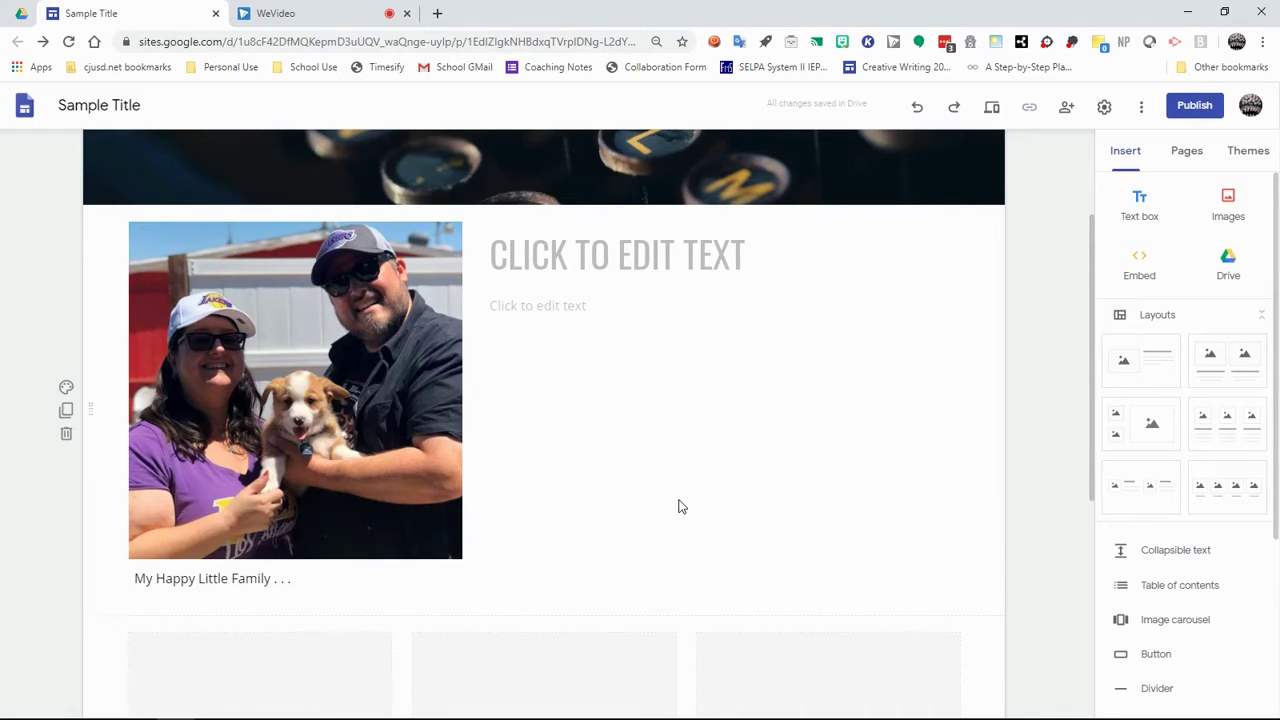
- Center the family photo's caption and make its text bold
left_click(228, 580)
left_click(344, 536)
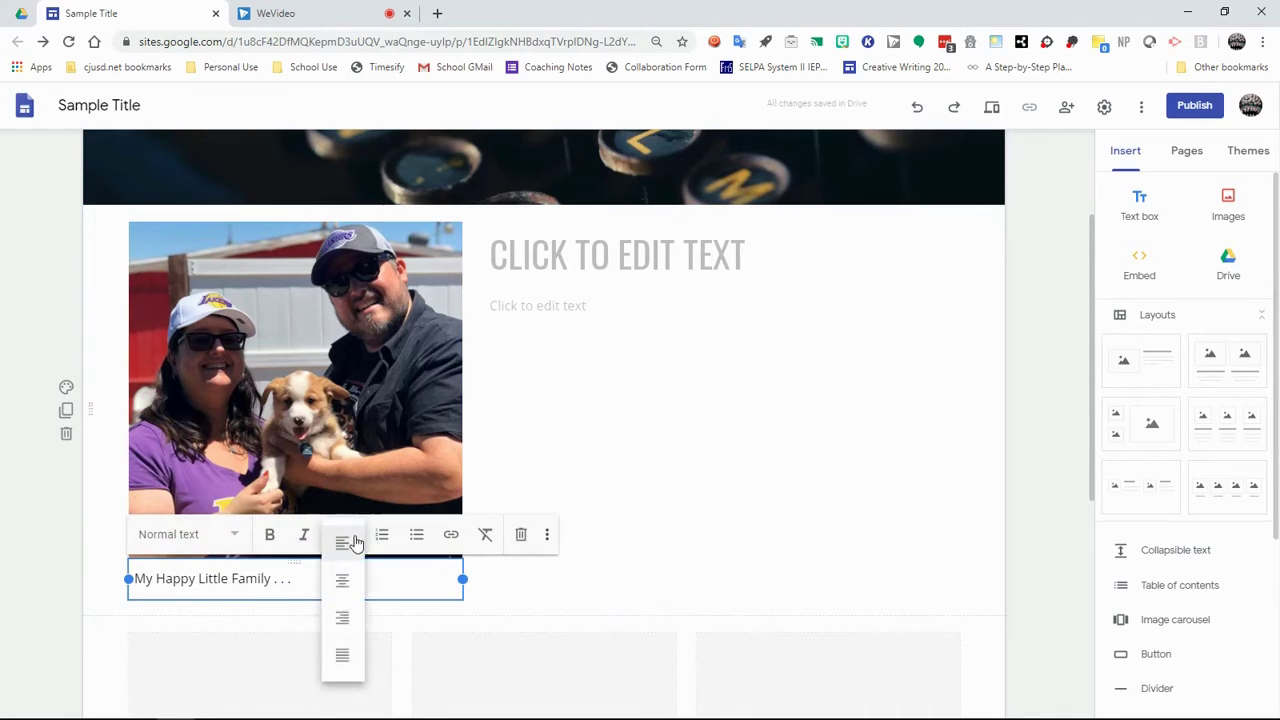
left_click(342, 580)
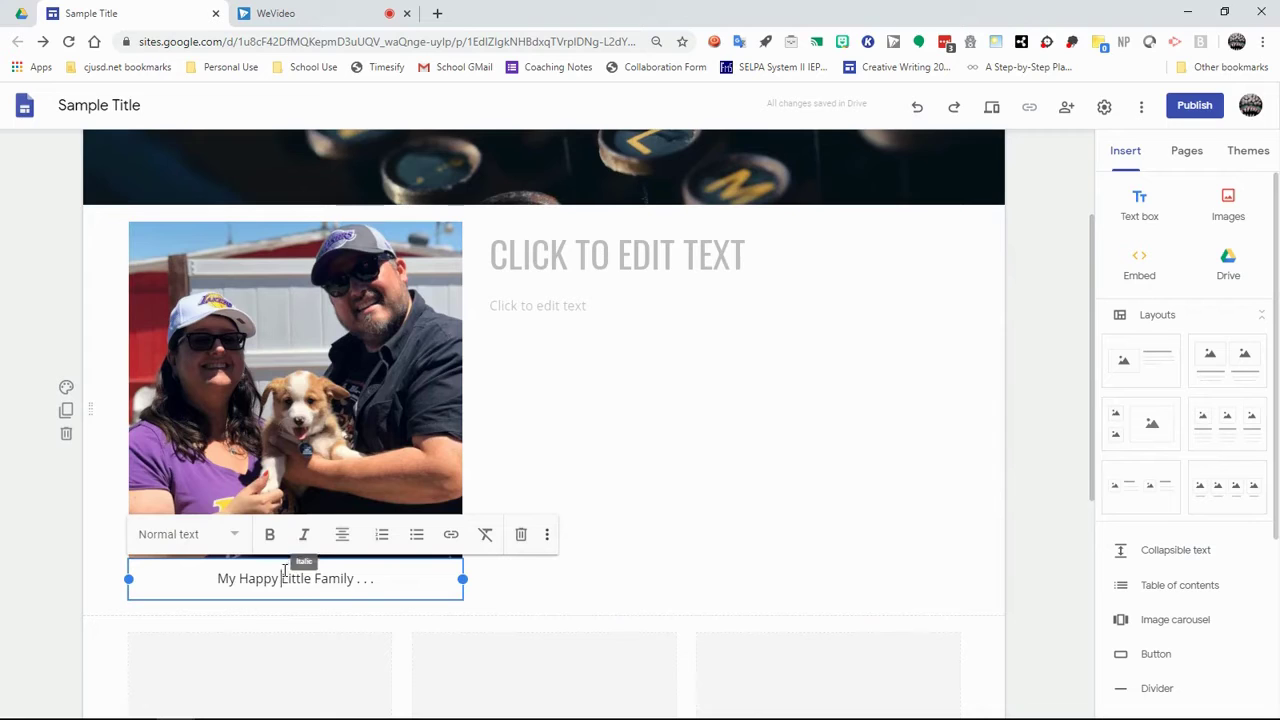
triple_click(284, 576)
left_click(270, 536)
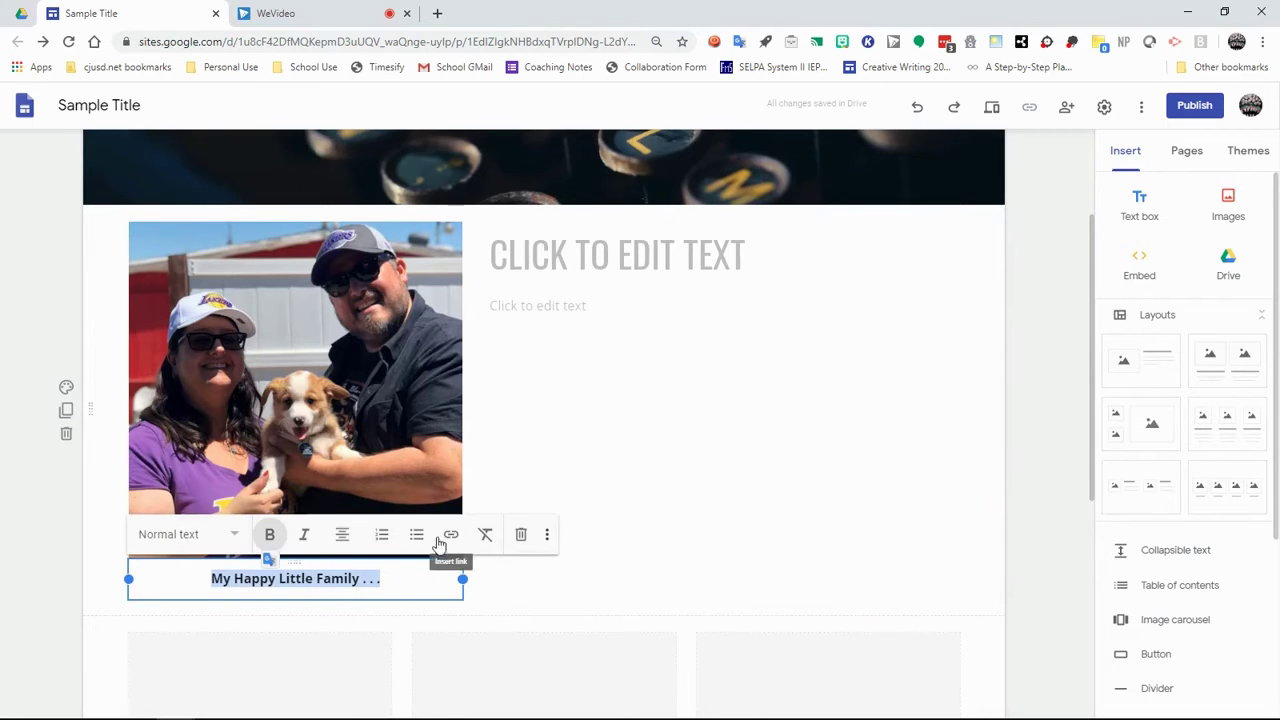
- Look over the caption's text styles and extra formatting options, keeping it as Normal text
left_click(236, 537)
scroll(205, 628, "down", 1)
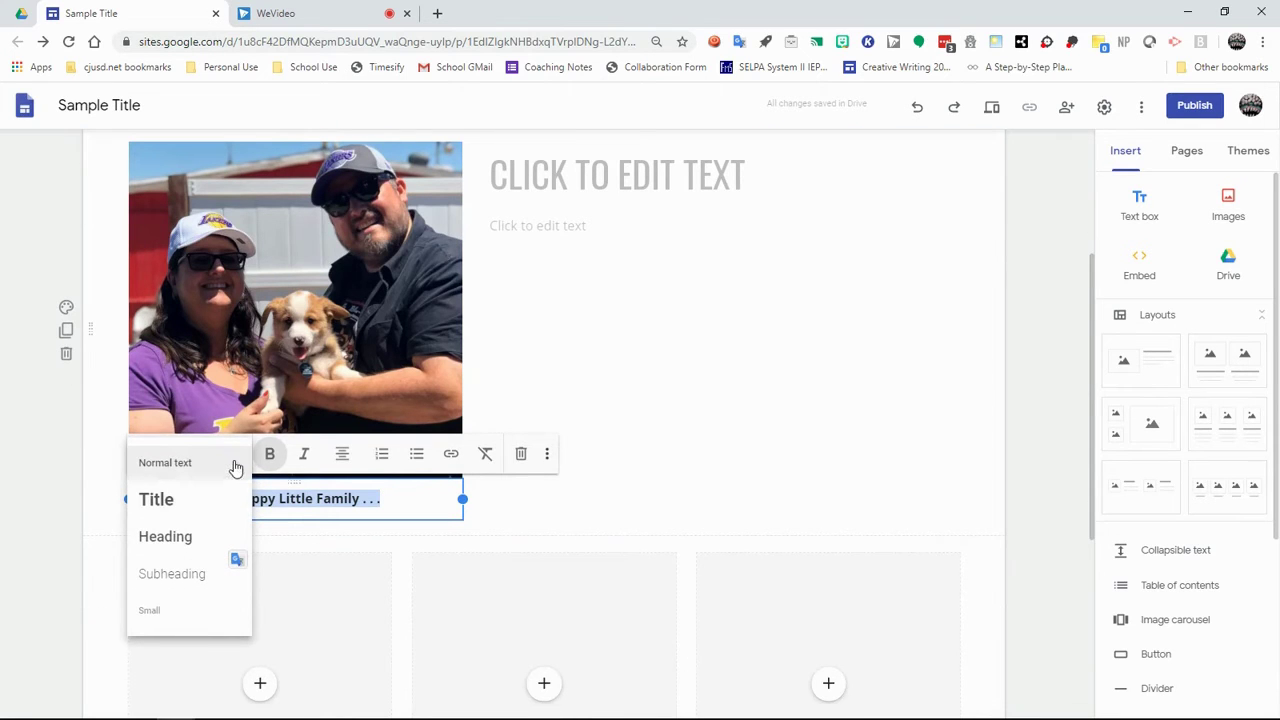
left_click(196, 463)
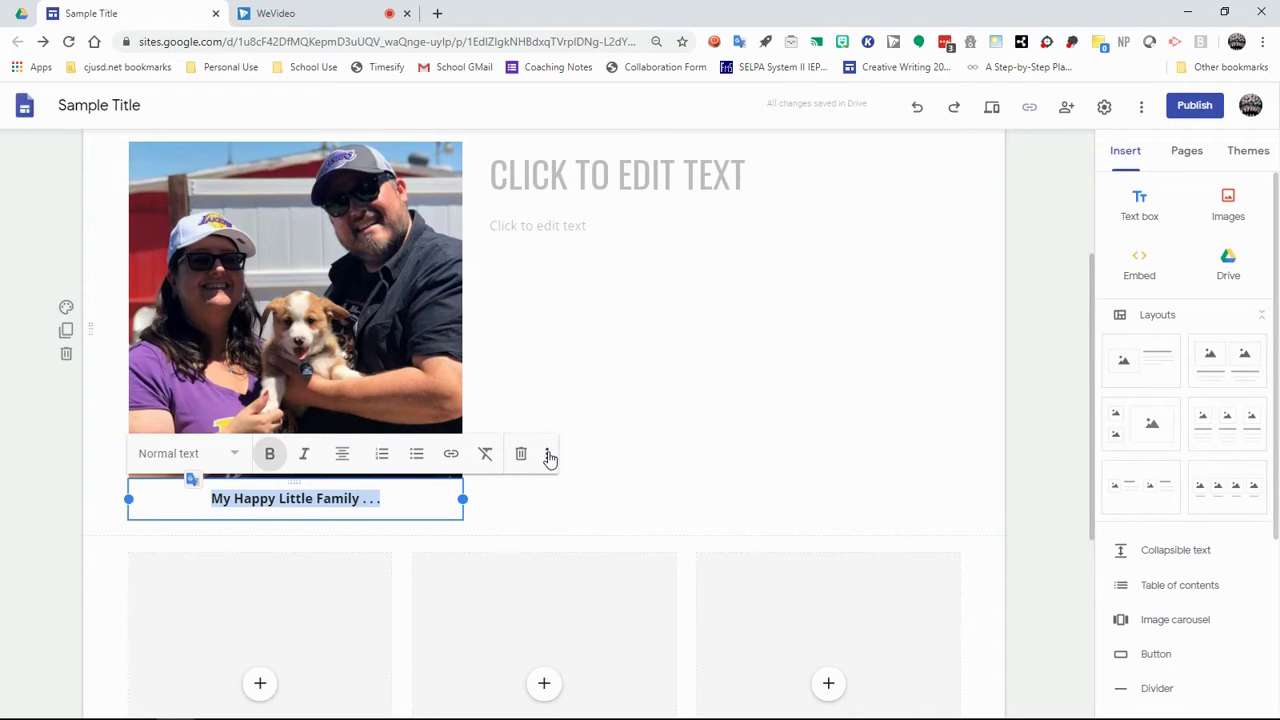
left_click(548, 456)
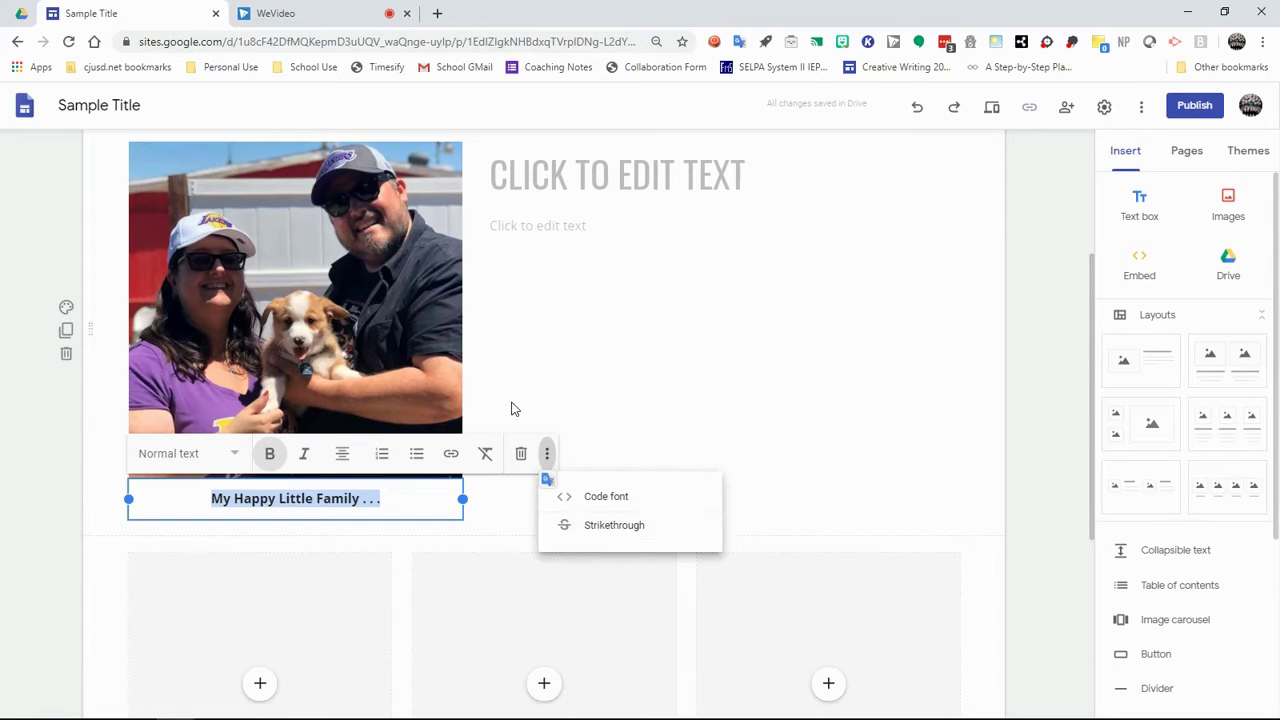
left_click(513, 406)
scroll(528, 431, "up", 1)
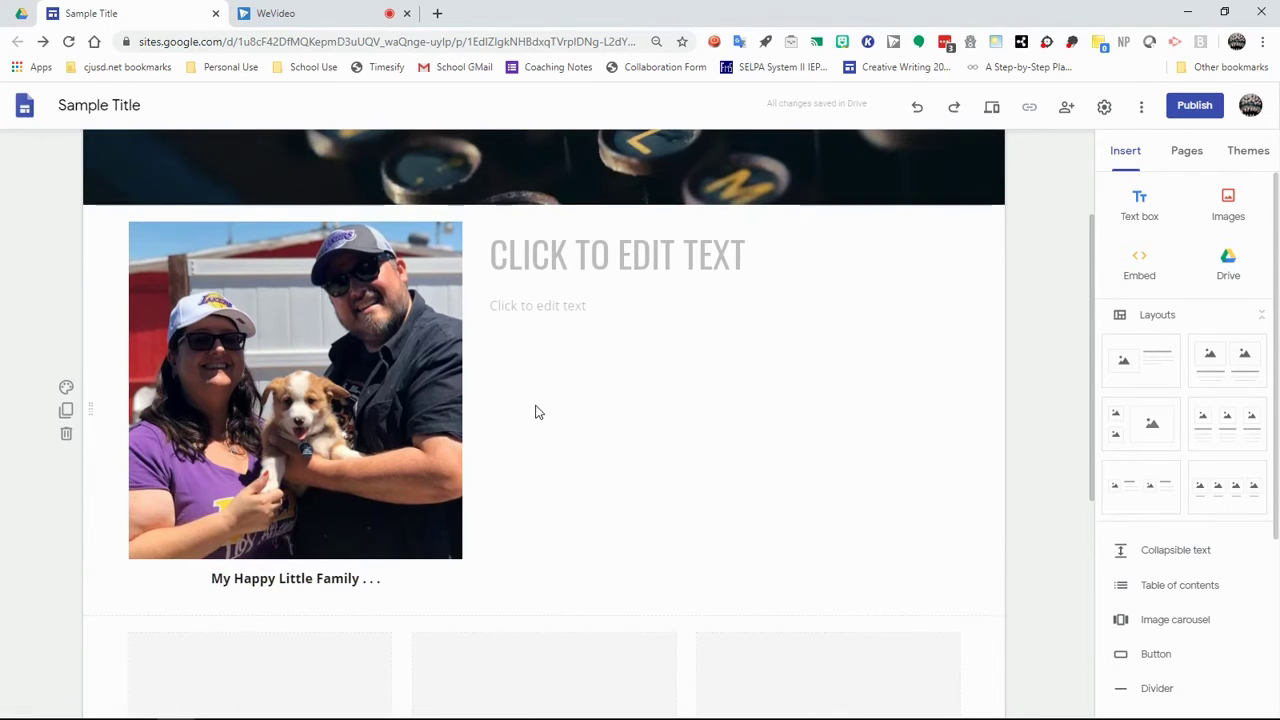
- Fill the text block beside the photo with the title "A BIT ABOUT MYSELF" and the body text "Blah Blah Blah"
left_click(593, 262)
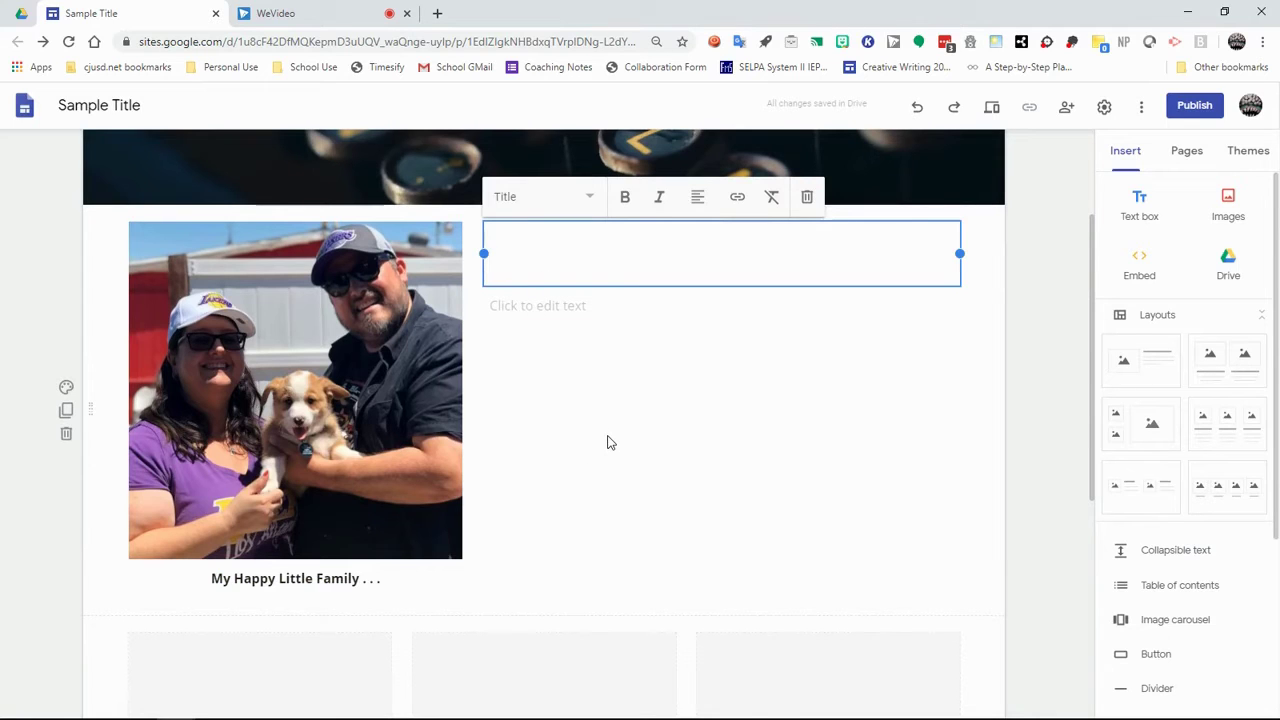
type("A BIT ABOUT ")
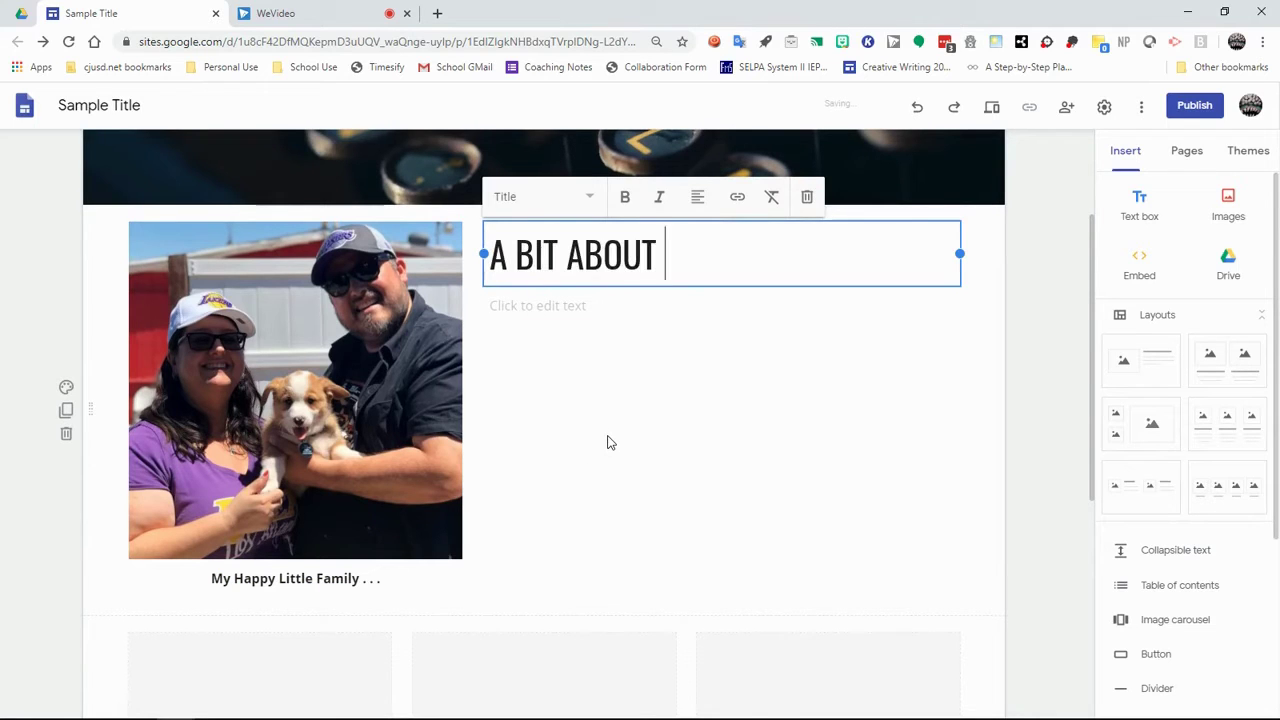
type("MYSELF")
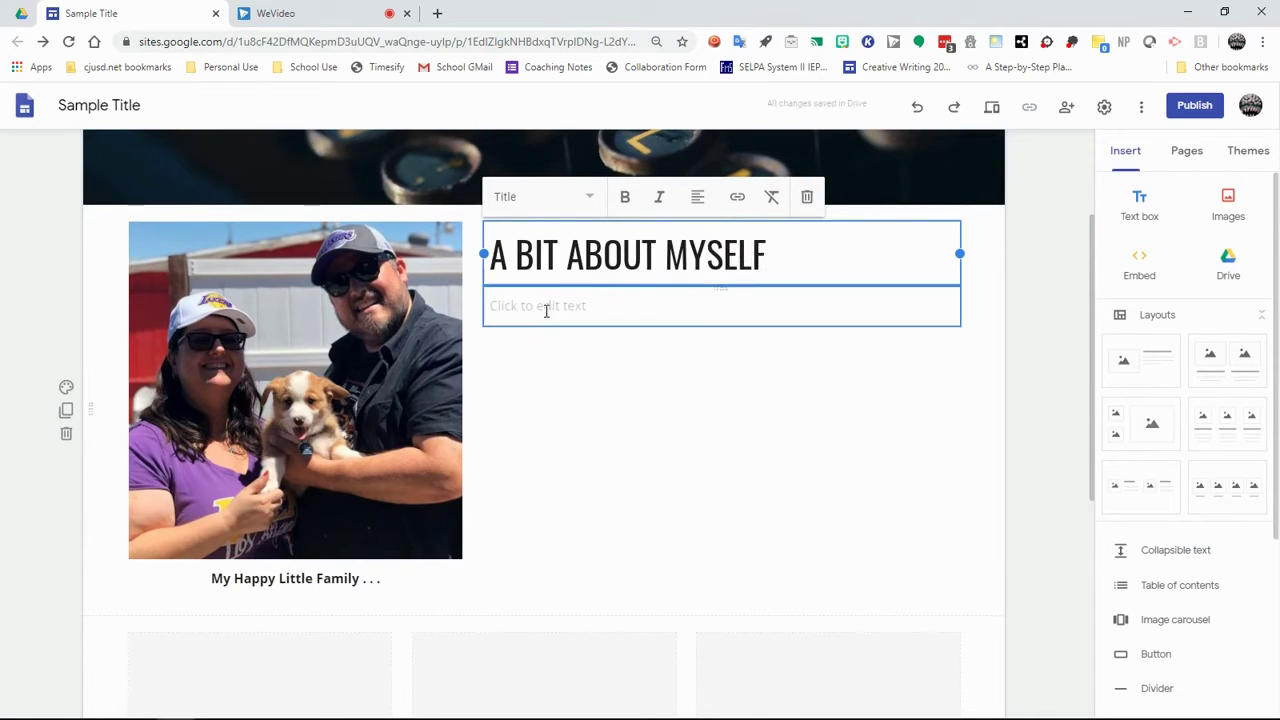
left_click(546, 311)
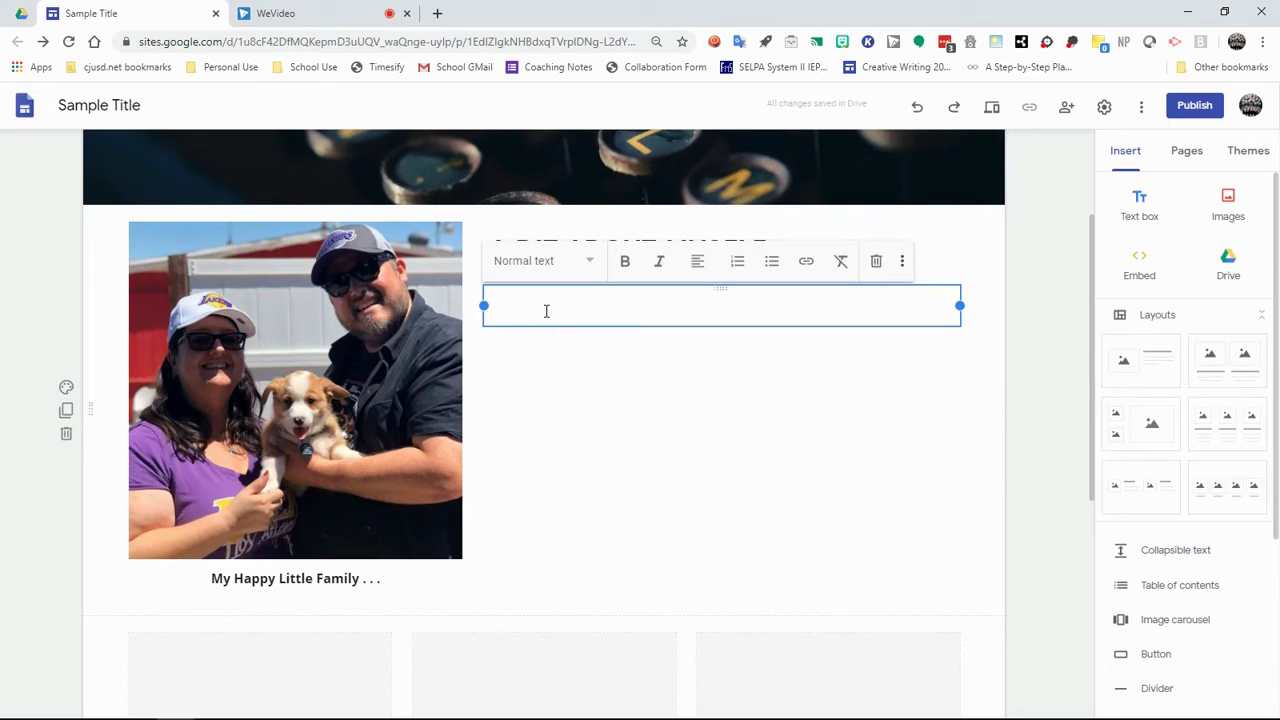
type("Blah Blah Blah")
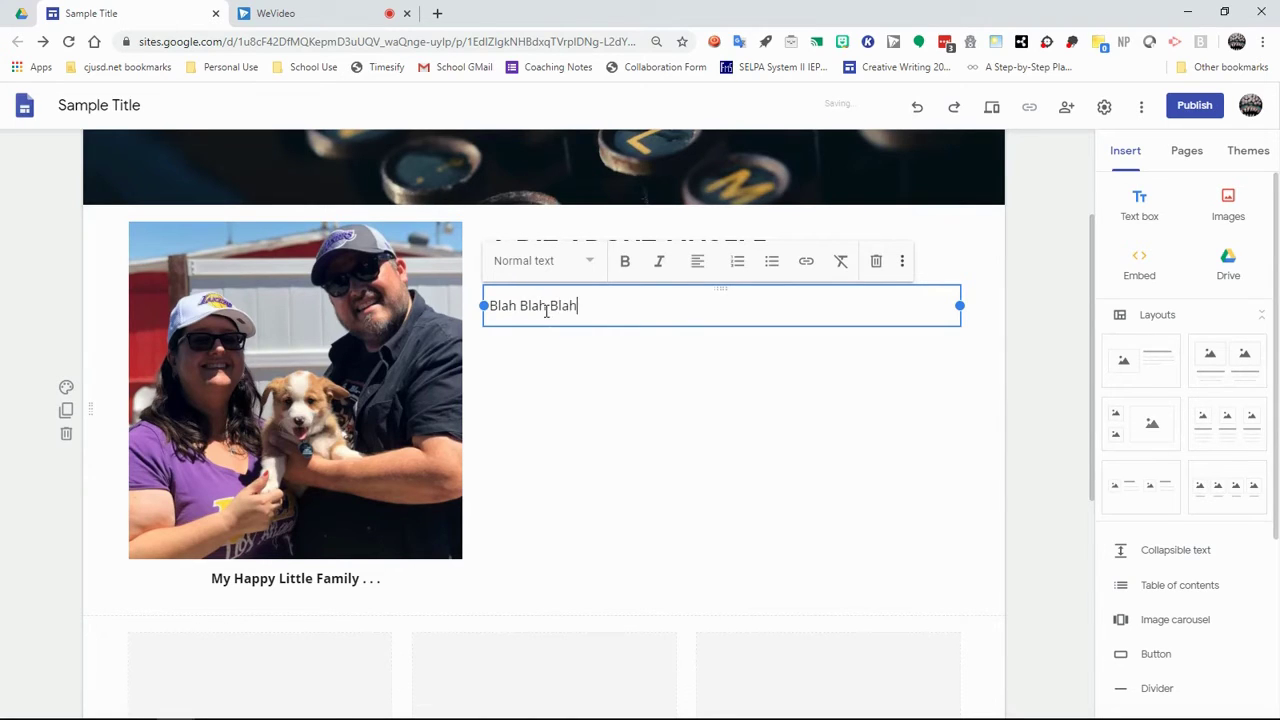
left_click(843, 449)
scroll(840, 450, "down", 2)
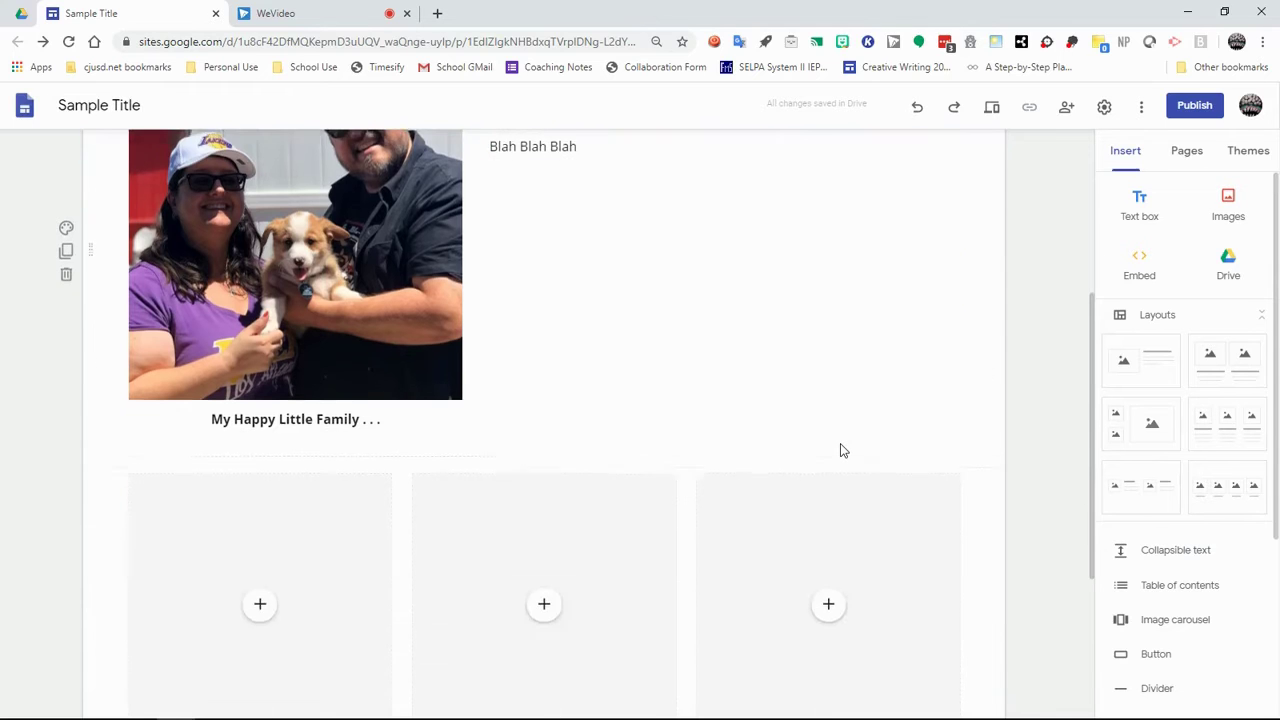
scroll(840, 450, "up", 2)
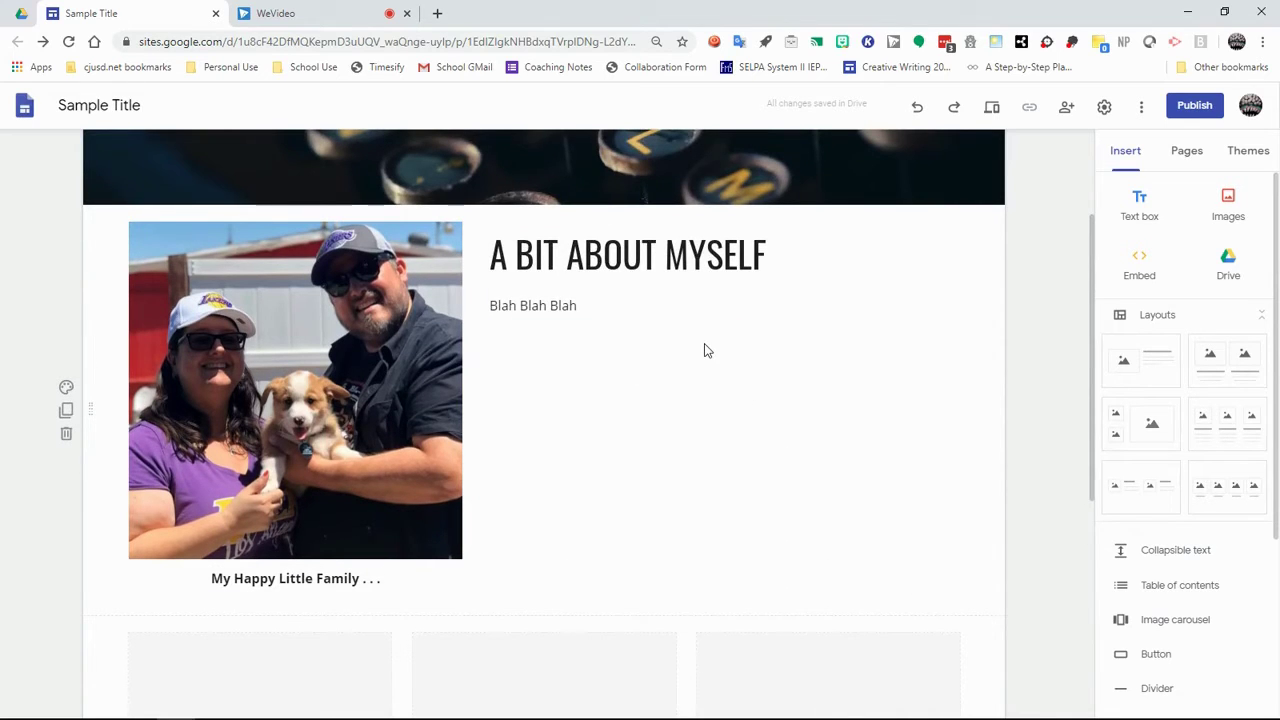
scroll(786, 417, "down", 1)
scroll(620, 351, "up", 1)
scroll(1061, 512, "down", 1)
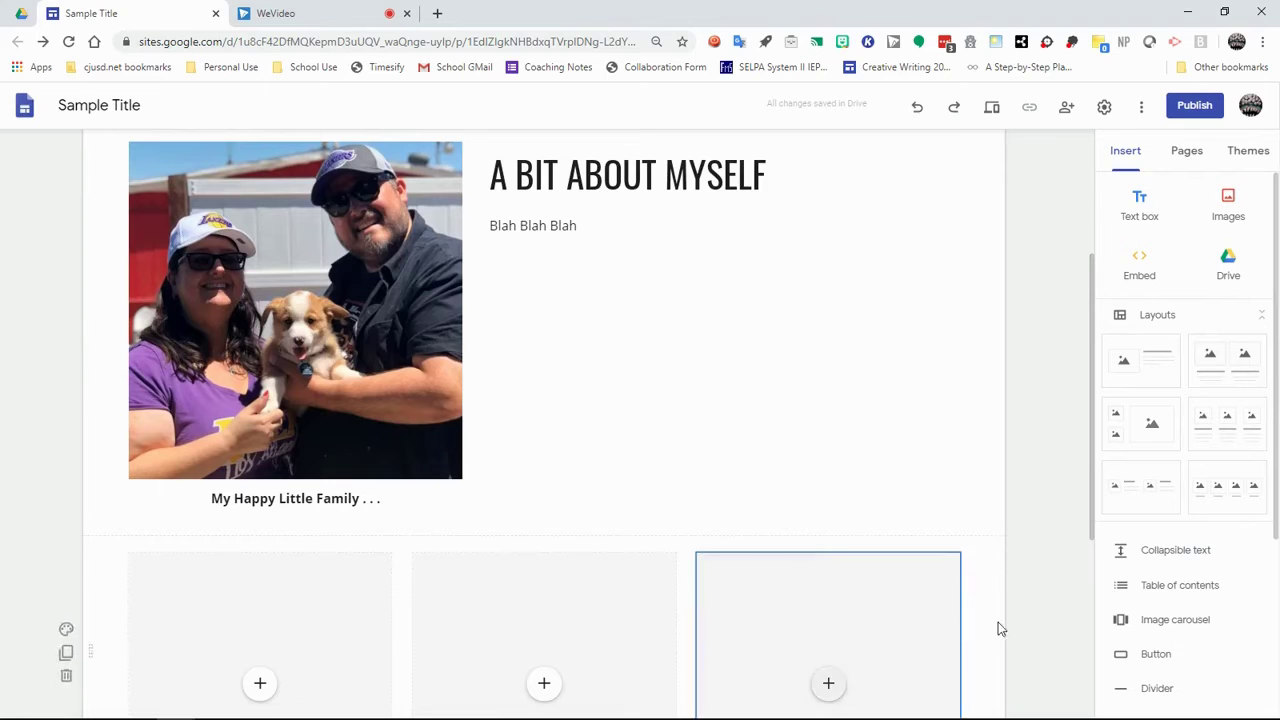
left_click(1155, 655)
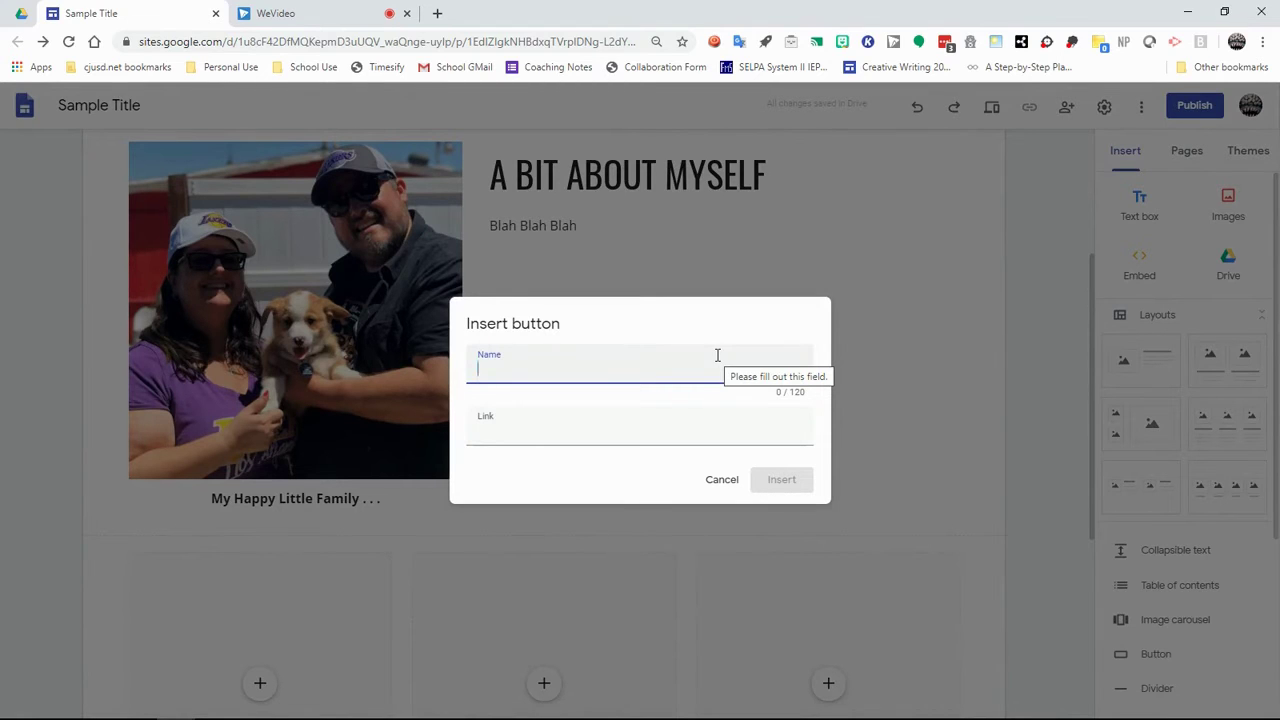
type("T")
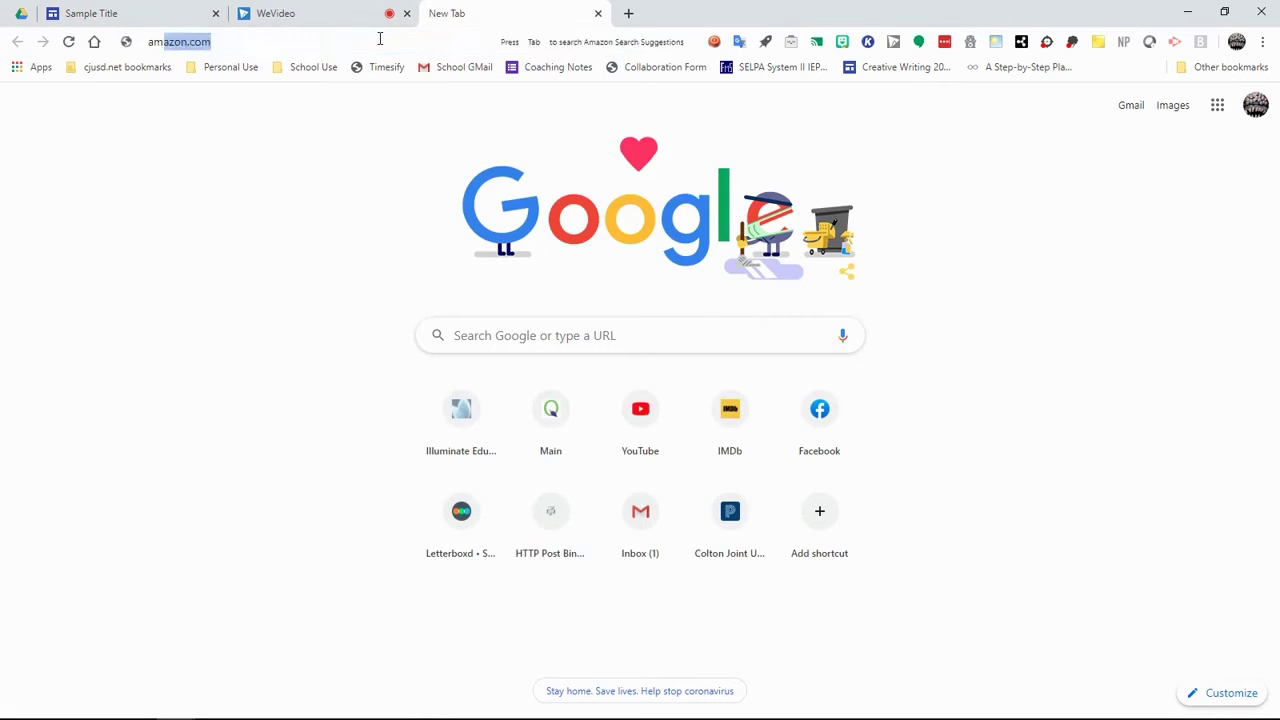
type("ambivalentman.tumblr.")
left_click(370, 108)
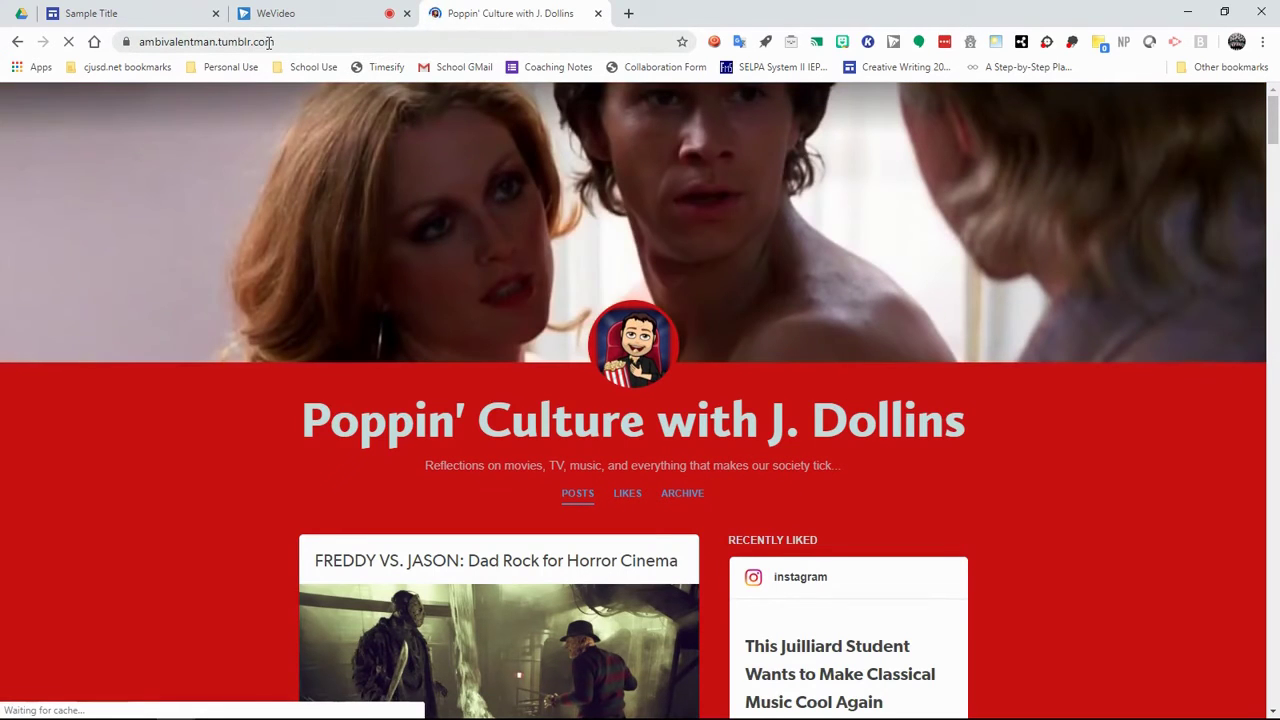
left_click(266, 41)
right_click(268, 43)
left_click(329, 127)
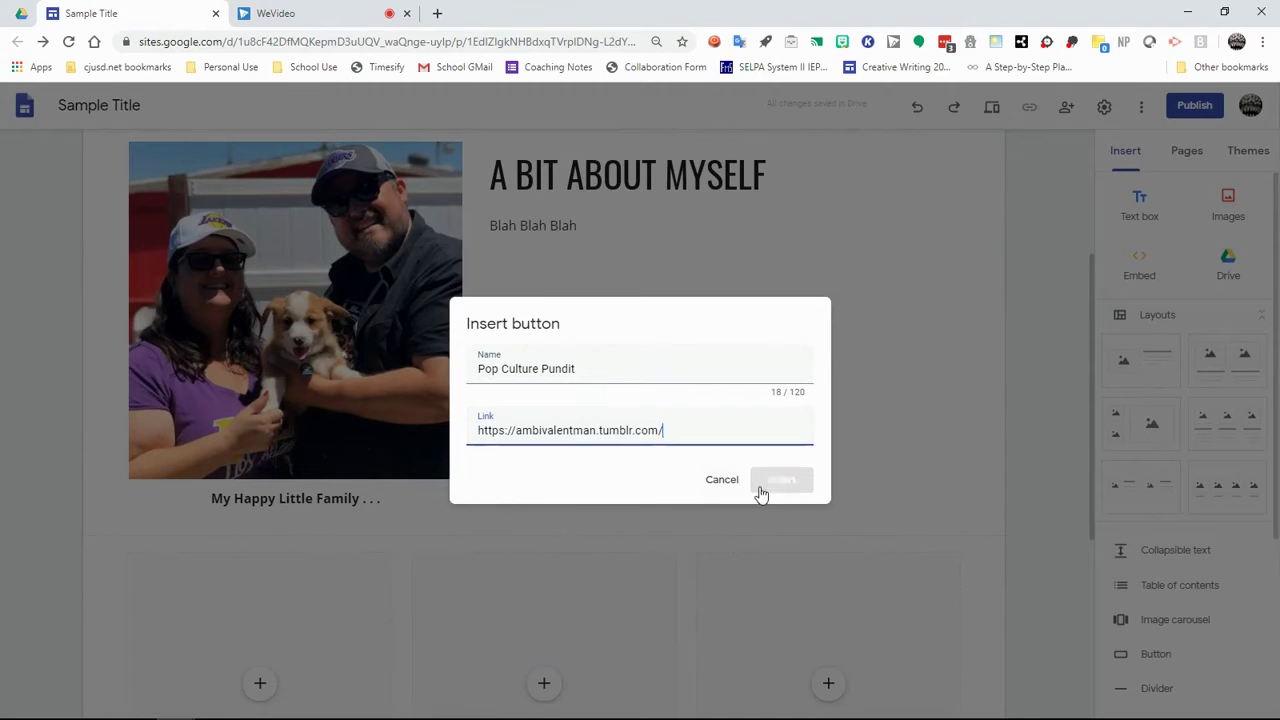
left_click(778, 481)
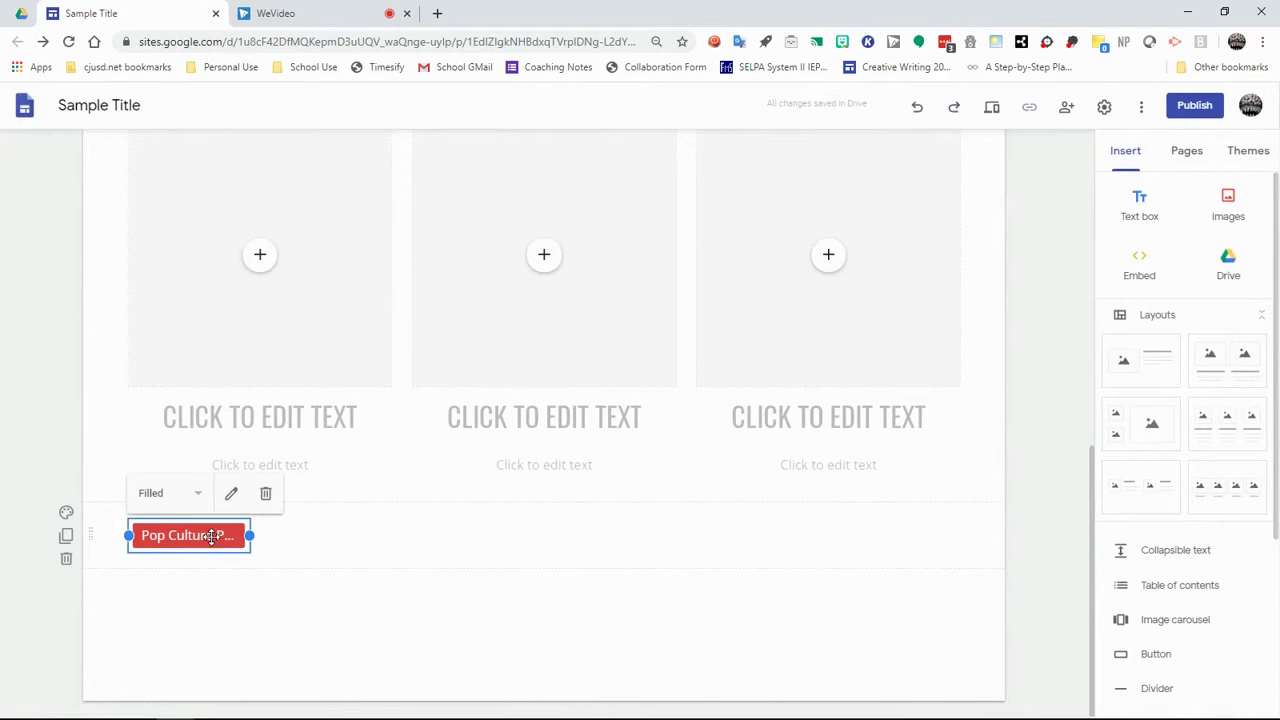
- Move the Pop Culture Pundit button up into the first section, between the family photo and the title text
left_click_drag(212, 536, 478, 345)
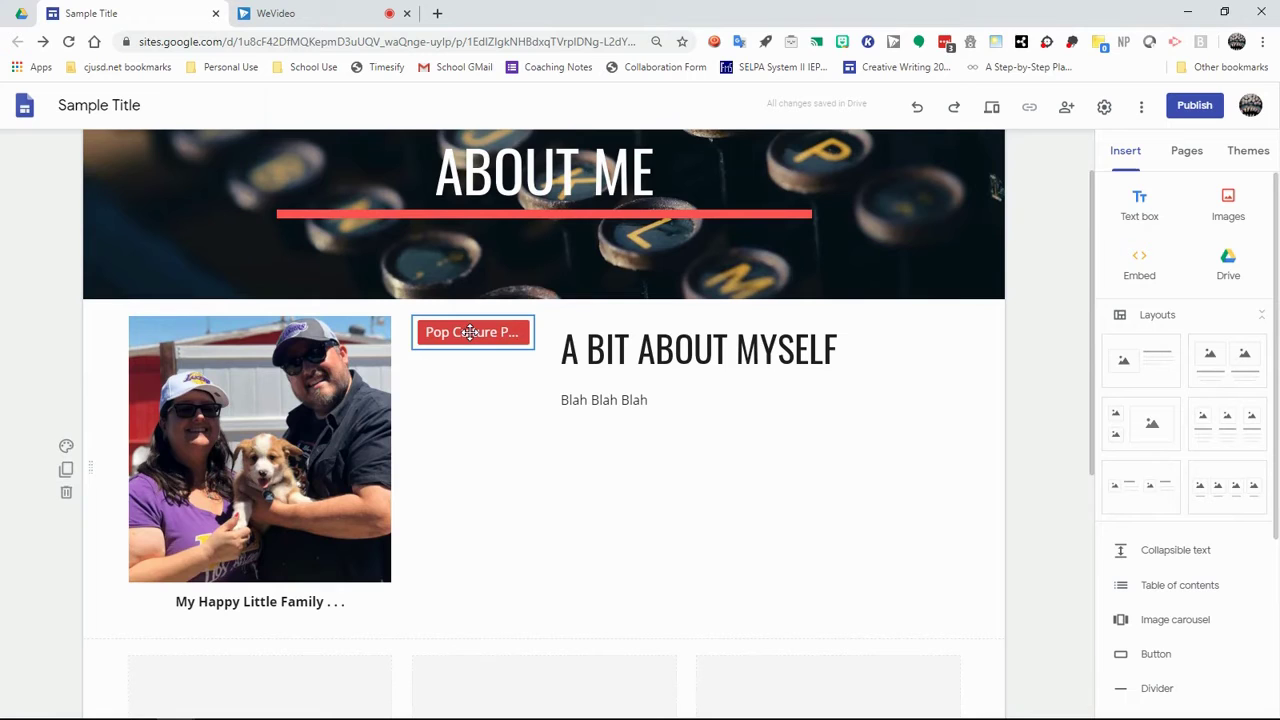
scroll(1180, 540, "down", 2)
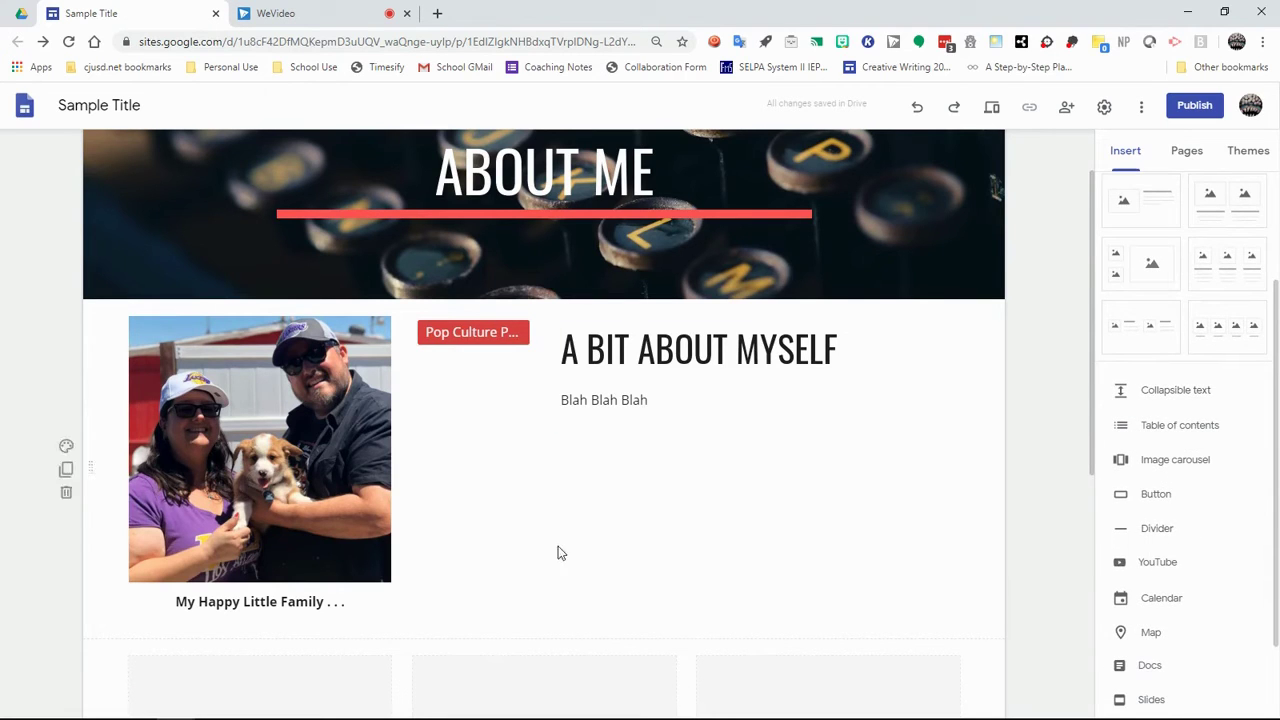
- Insert a divider between the family photo section and the three-column placeholder section
left_click(1157, 528)
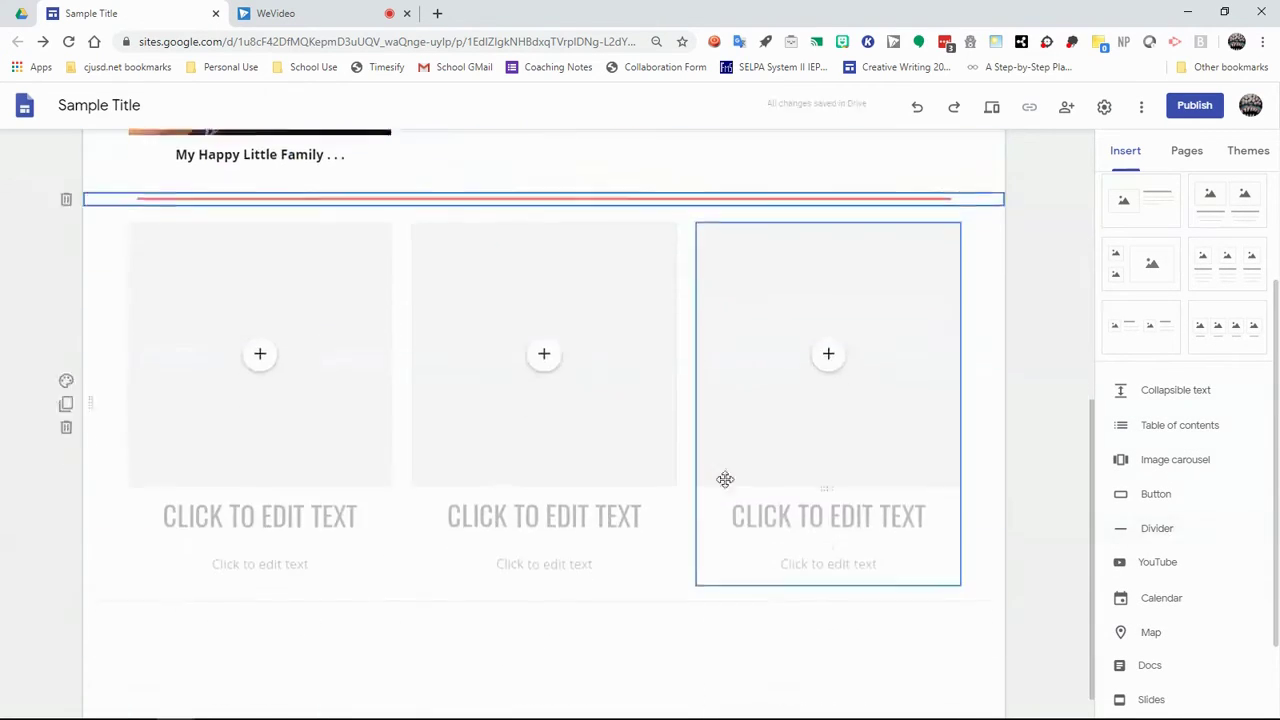
scroll(480, 245, "up", 1)
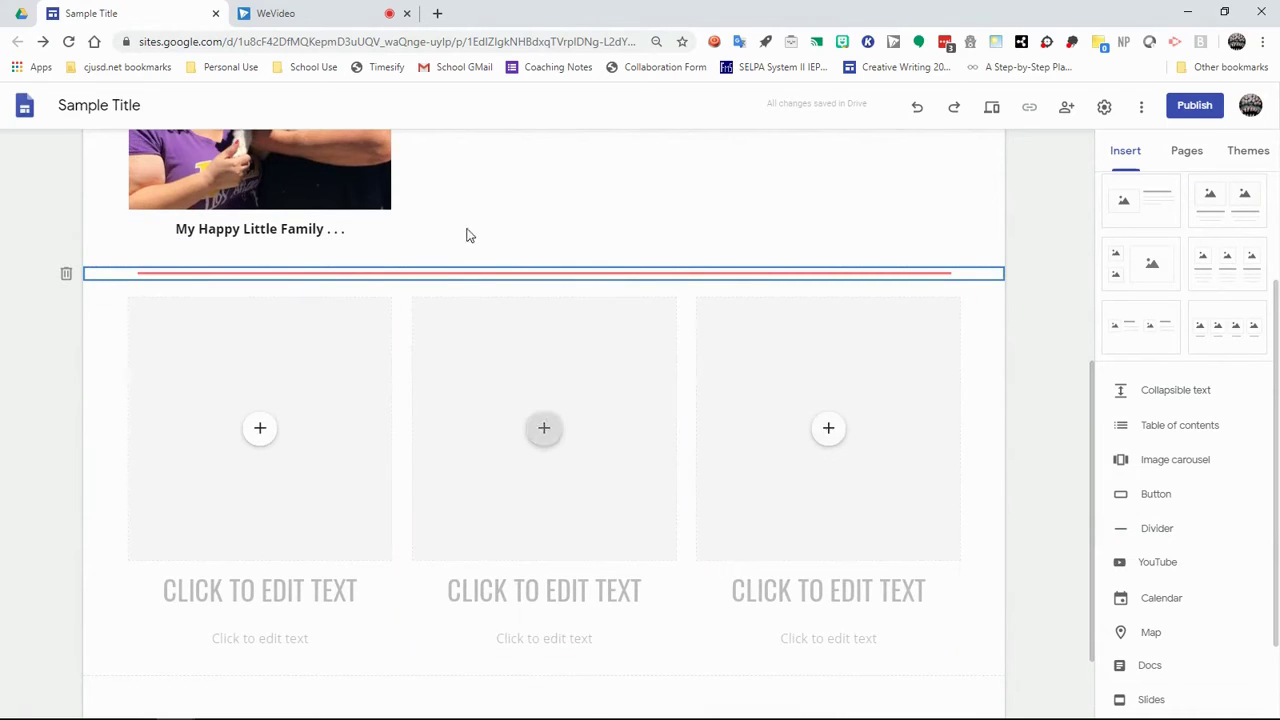
scroll(486, 290, "up", 2)
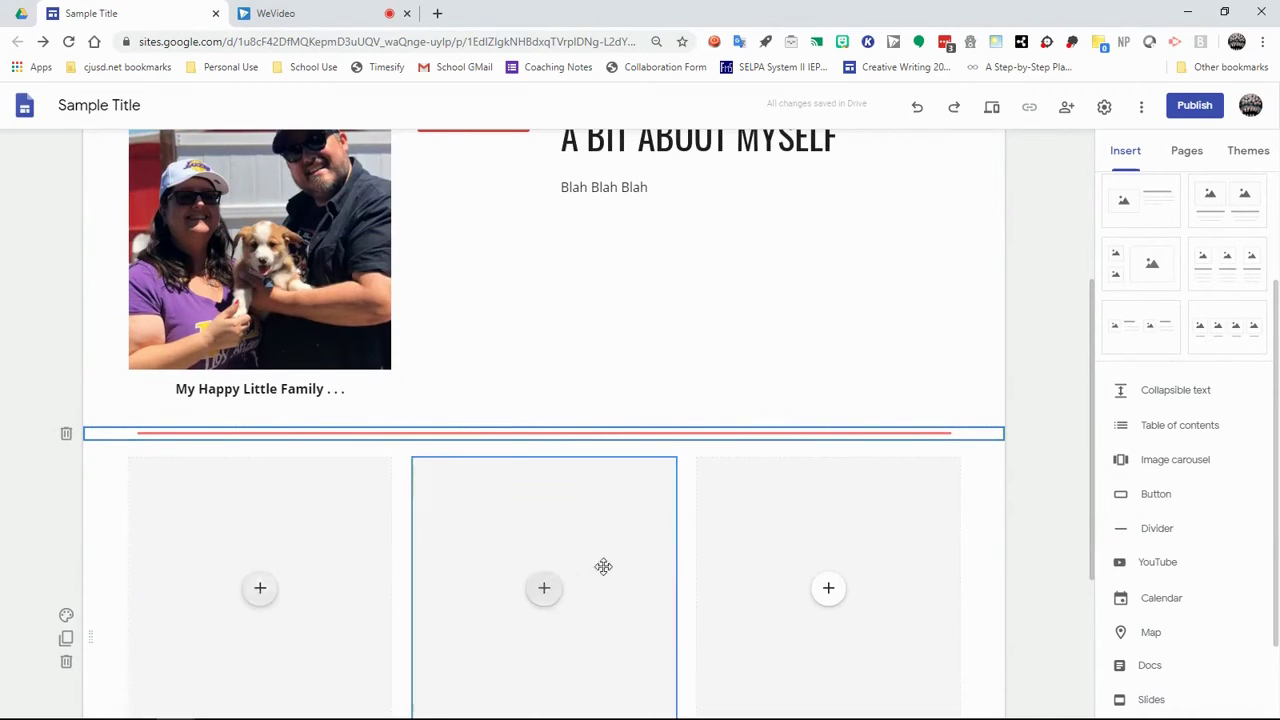
scroll(997, 560, "down", 2)
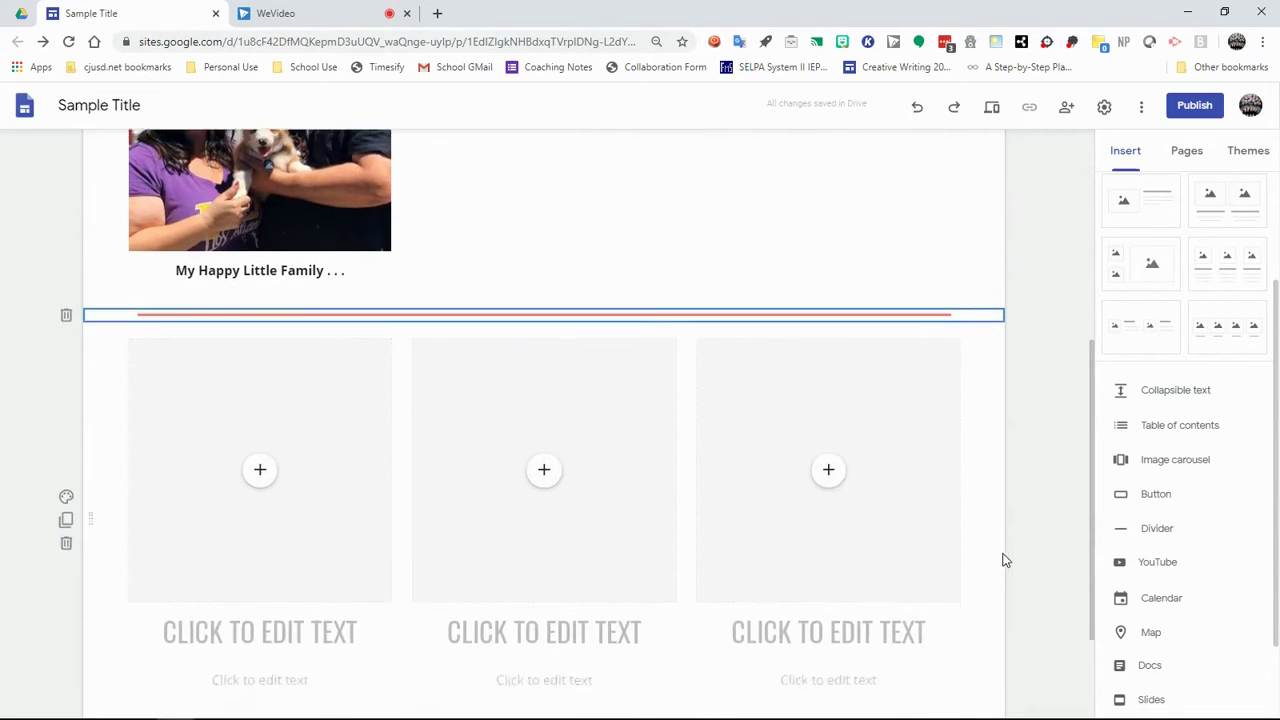
- Start an image carousel and select the images R+J Benvolio 3 and R+J Capulet's Home 2 for upload from the Photos folder
left_click(1171, 462)
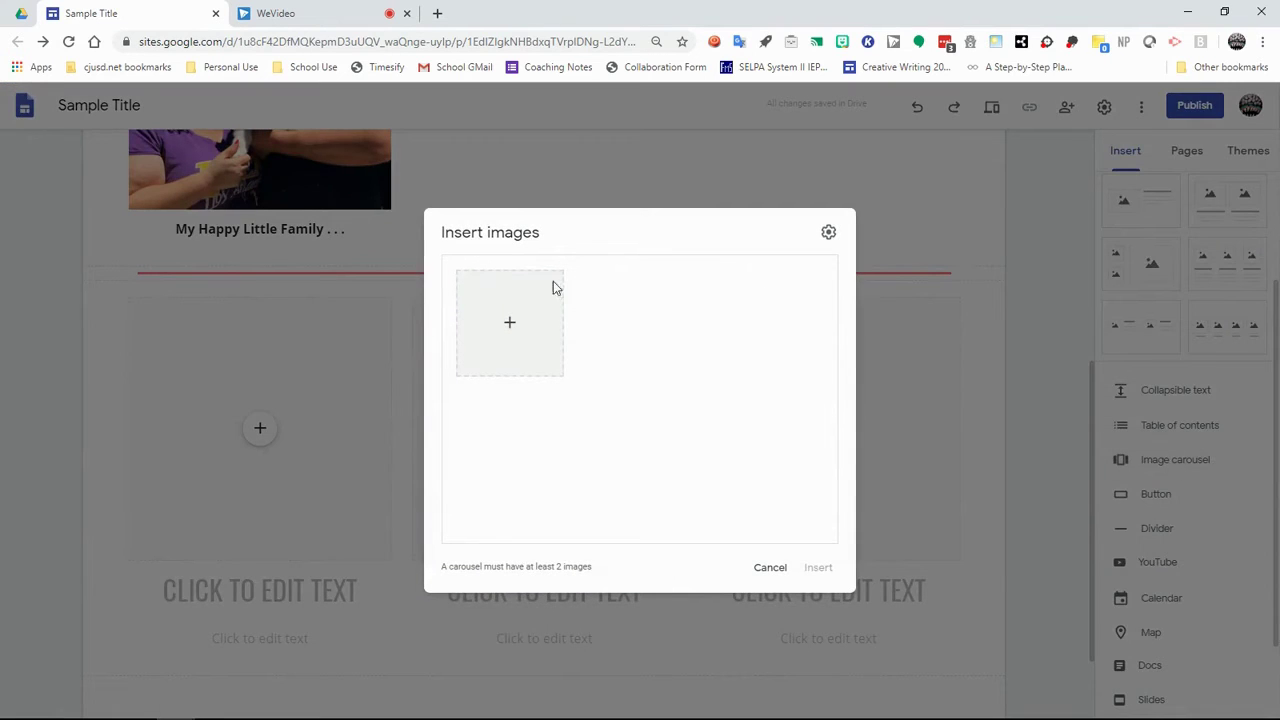
left_click(507, 325)
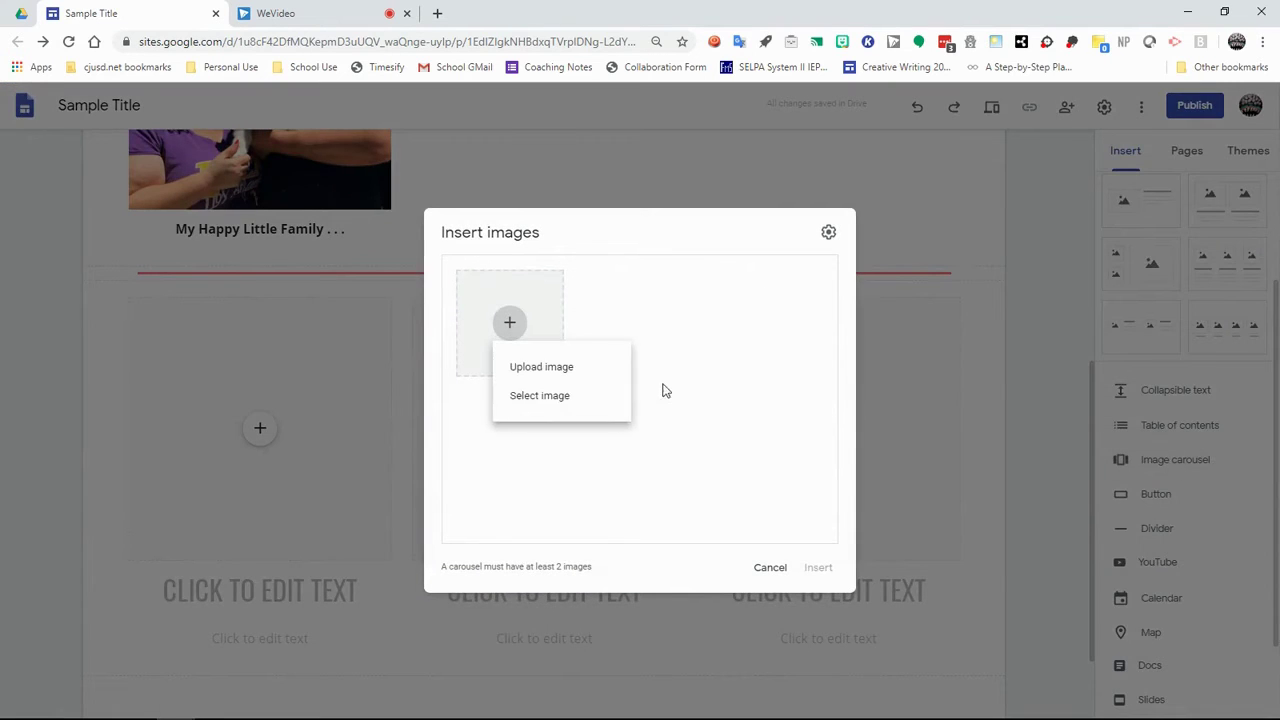
left_click(527, 370)
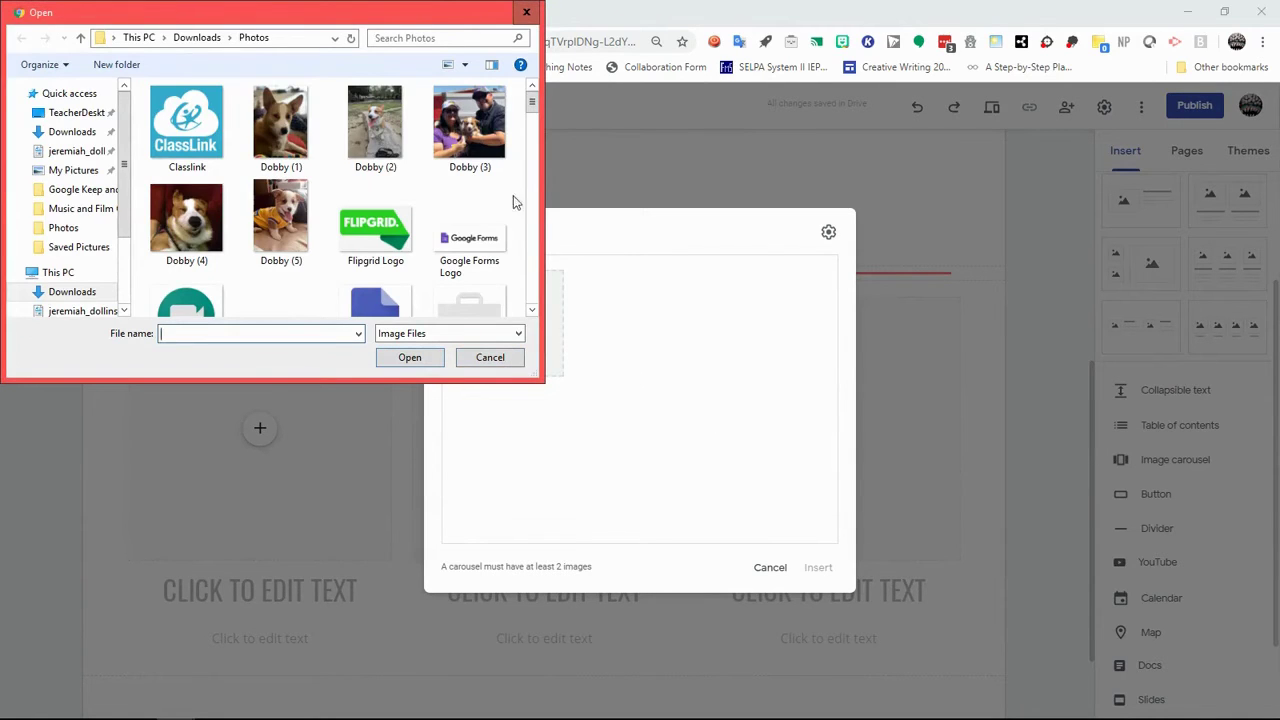
scroll(535, 117, "down", 1)
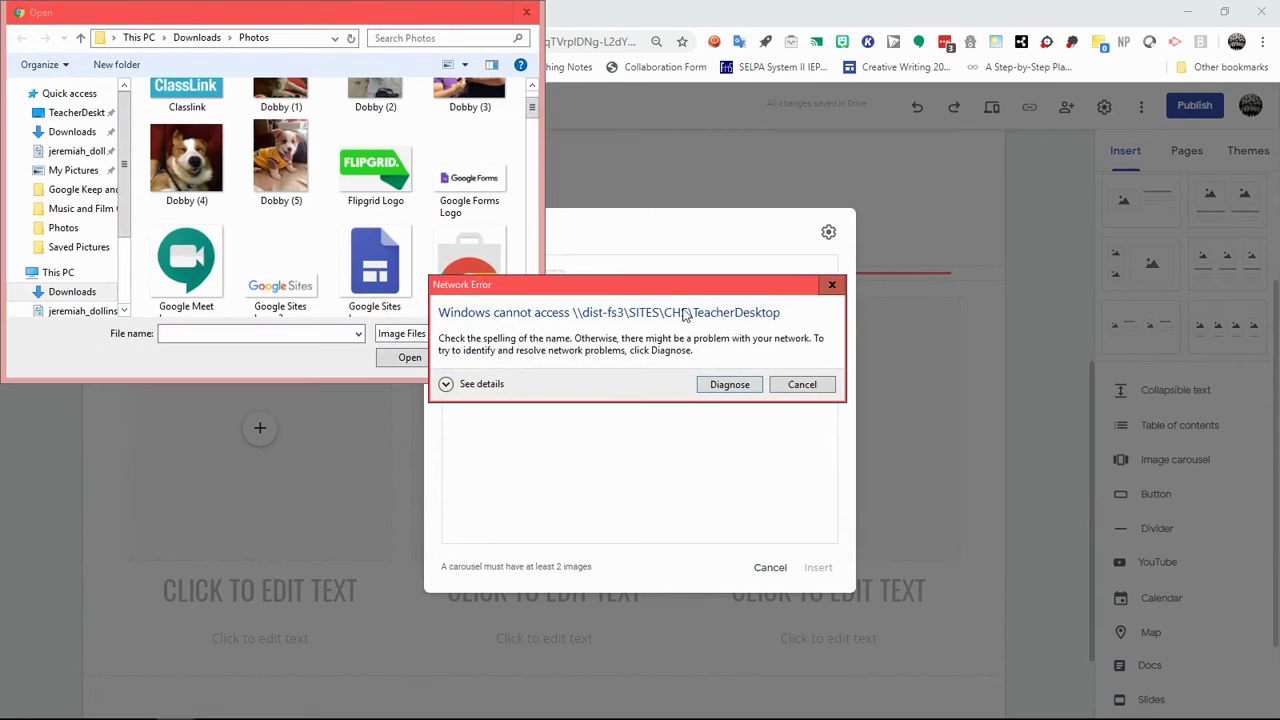
left_click(815, 385)
mouse_move(533, 111)
left_mouse_down()
mouse_move(531, 148)
mouse_move(530, 136)
left_mouse_up()
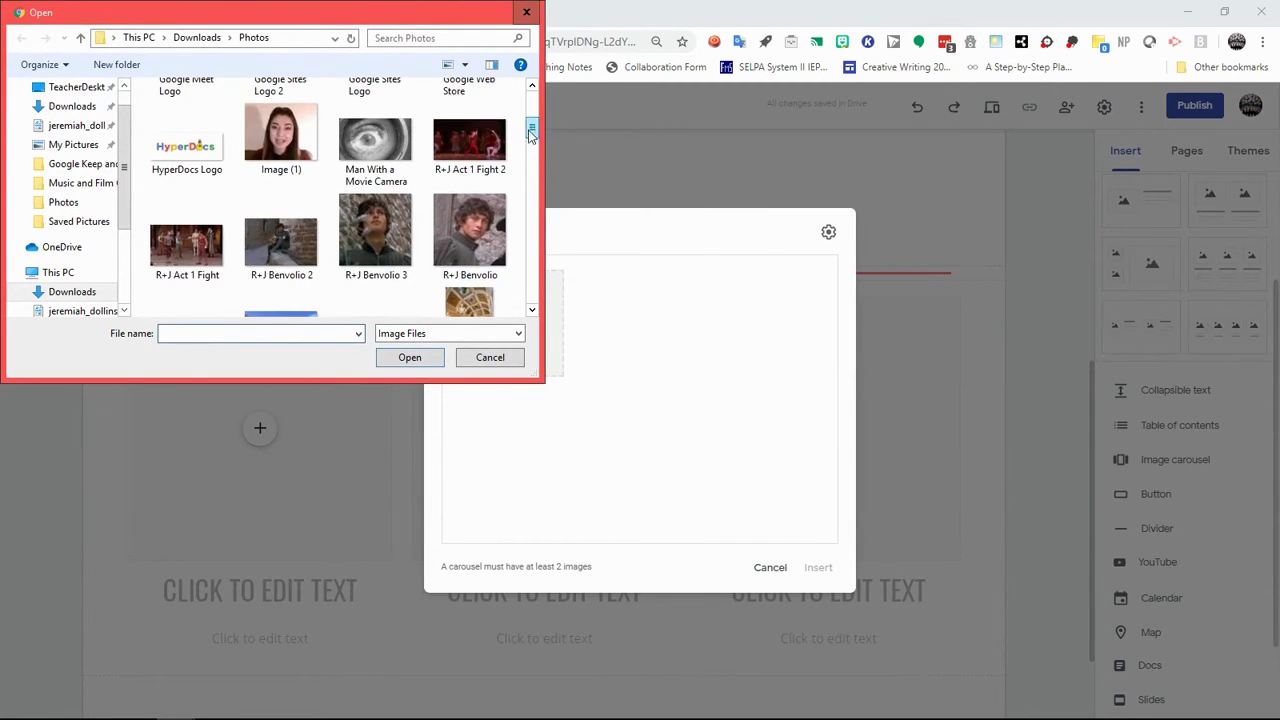
left_click(369, 220)
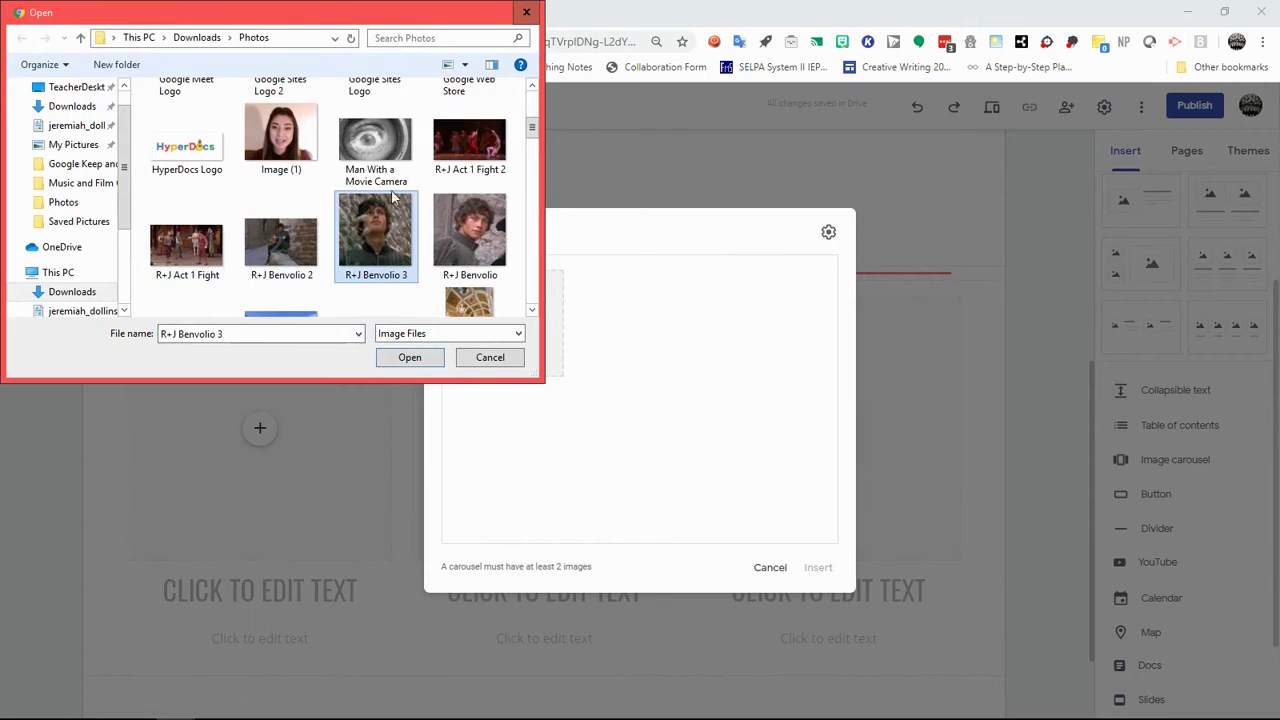
left_click_drag(531, 127, 532, 148)
left_click(282, 165)
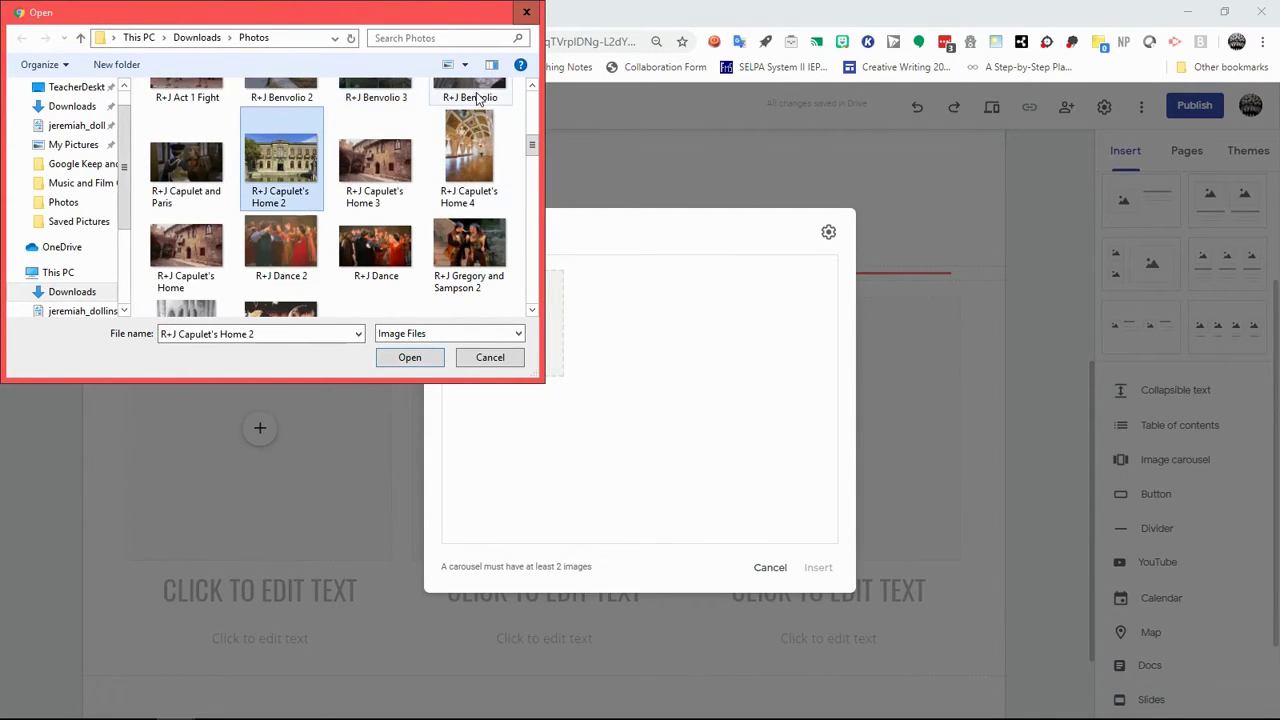
left_click(398, 97)
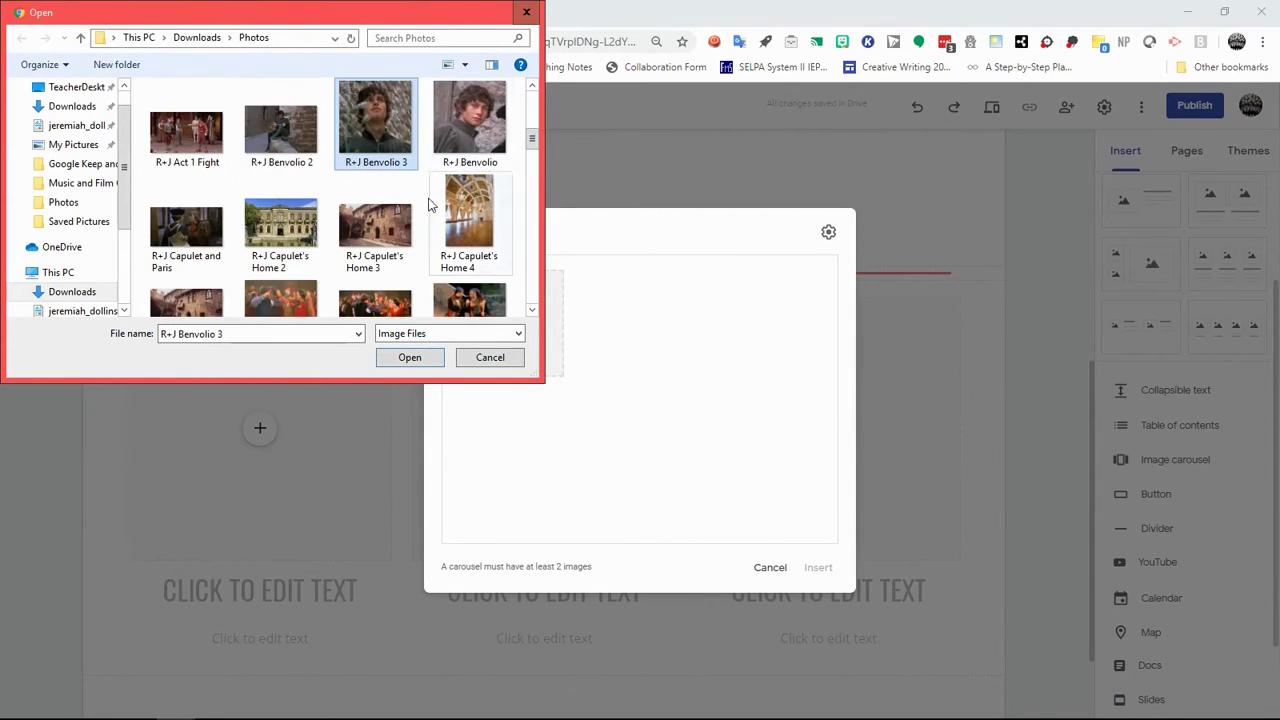
left_click(281, 222, "ctrl")
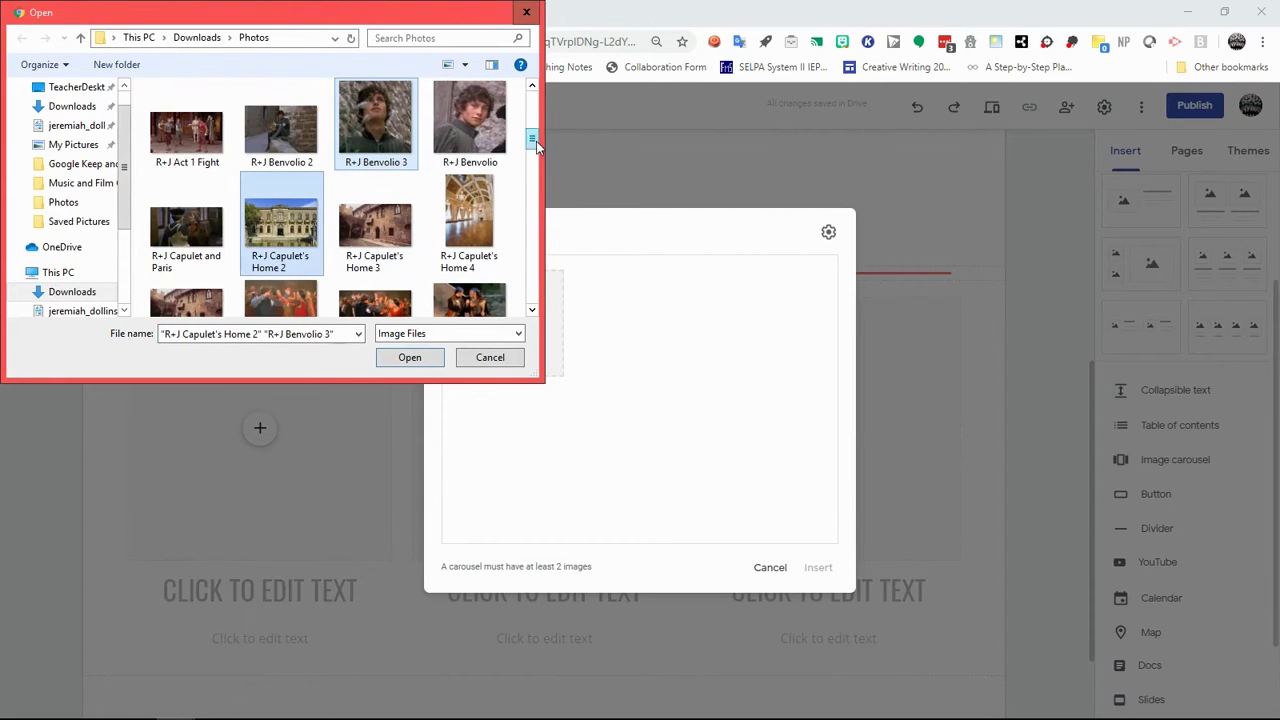
- Add R+J Hands Do Touch 2, R+J Gregory and Sampson, R+J Hands Pray and R+J Juliet 4 to the selection, upload all images and insert the carousel
scroll(535, 148, "down", 2)
left_click(281, 250, "ctrl")
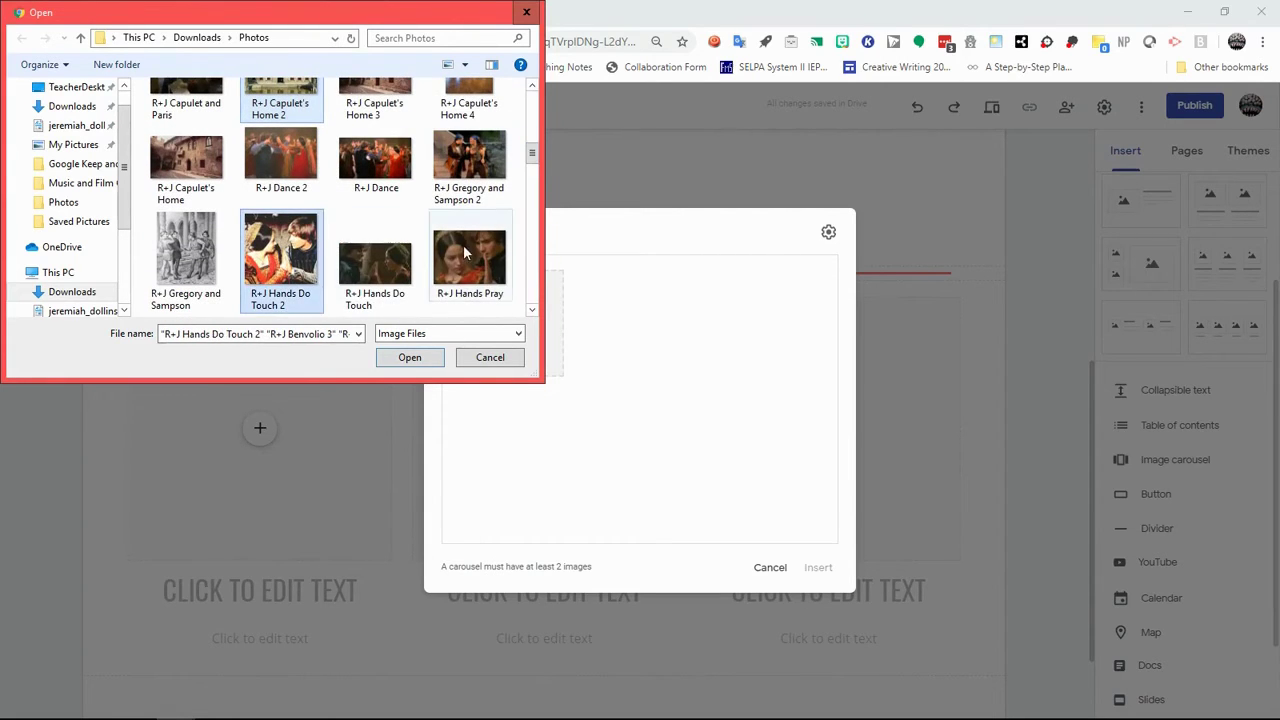
left_click(188, 248, "ctrl")
scroll(535, 160, "down", 1)
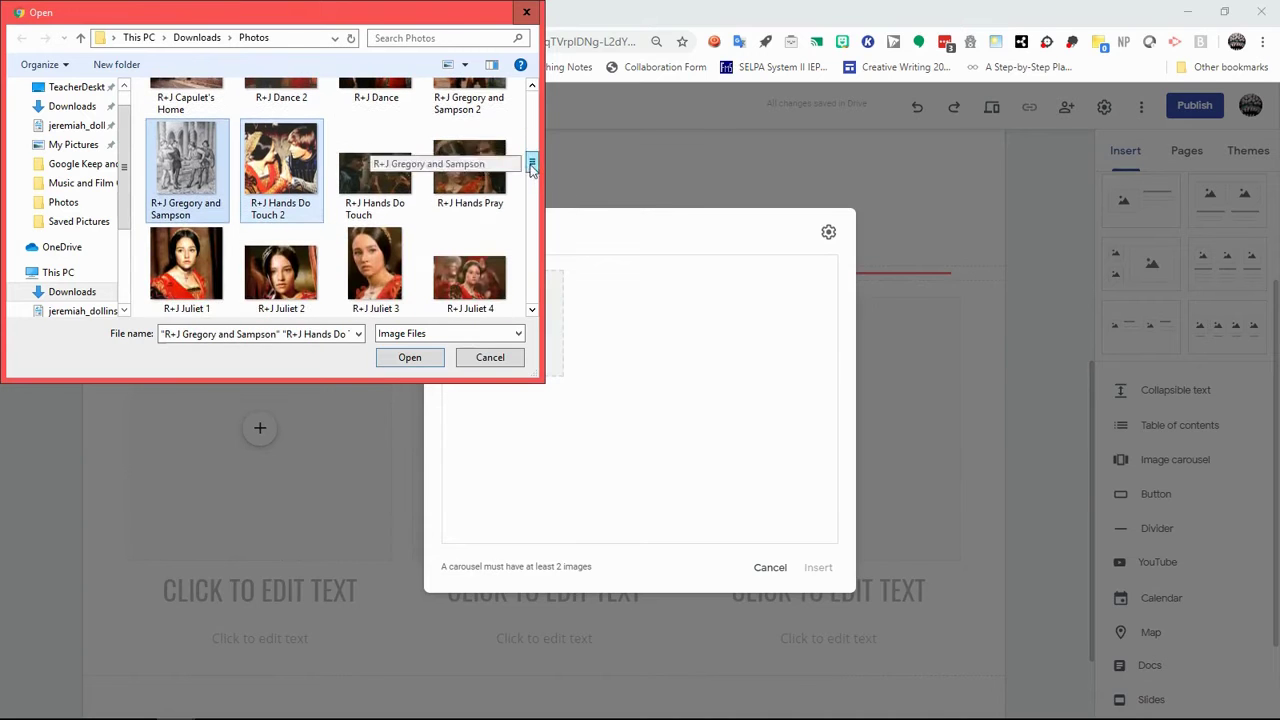
left_click(470, 170, "ctrl")
left_click(476, 282, "ctrl")
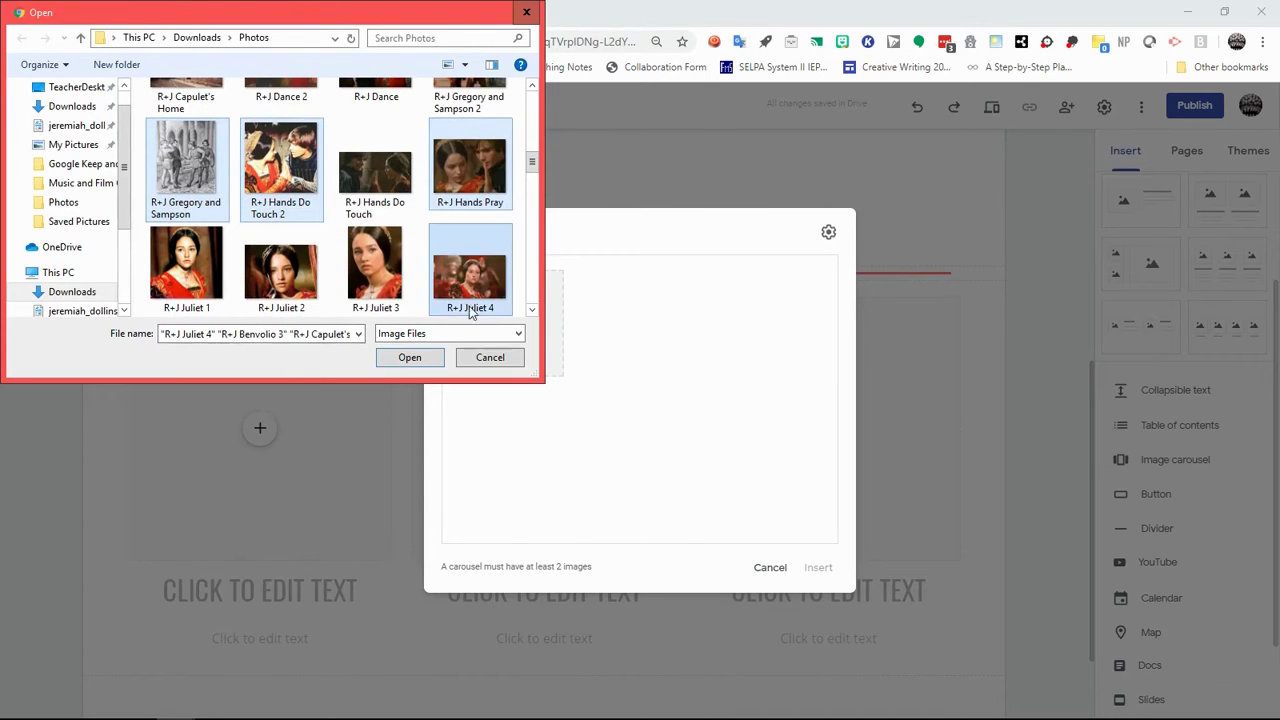
left_click(410, 358)
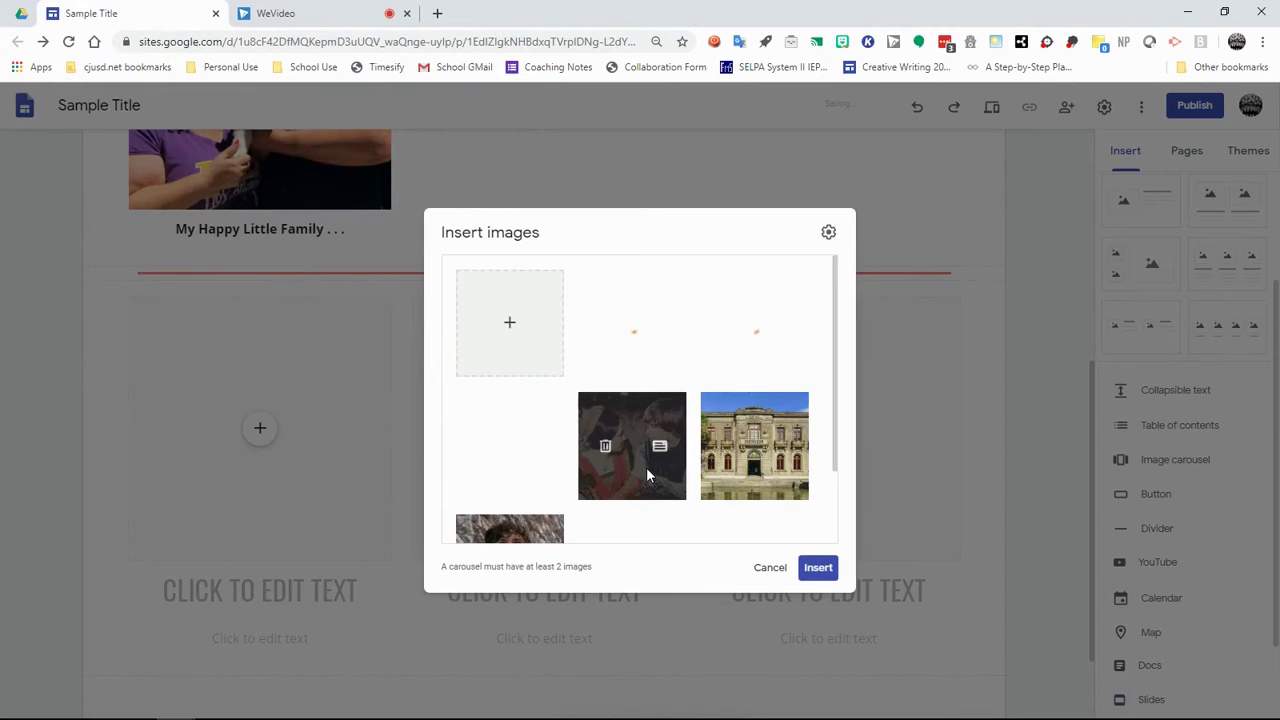
left_click(818, 568)
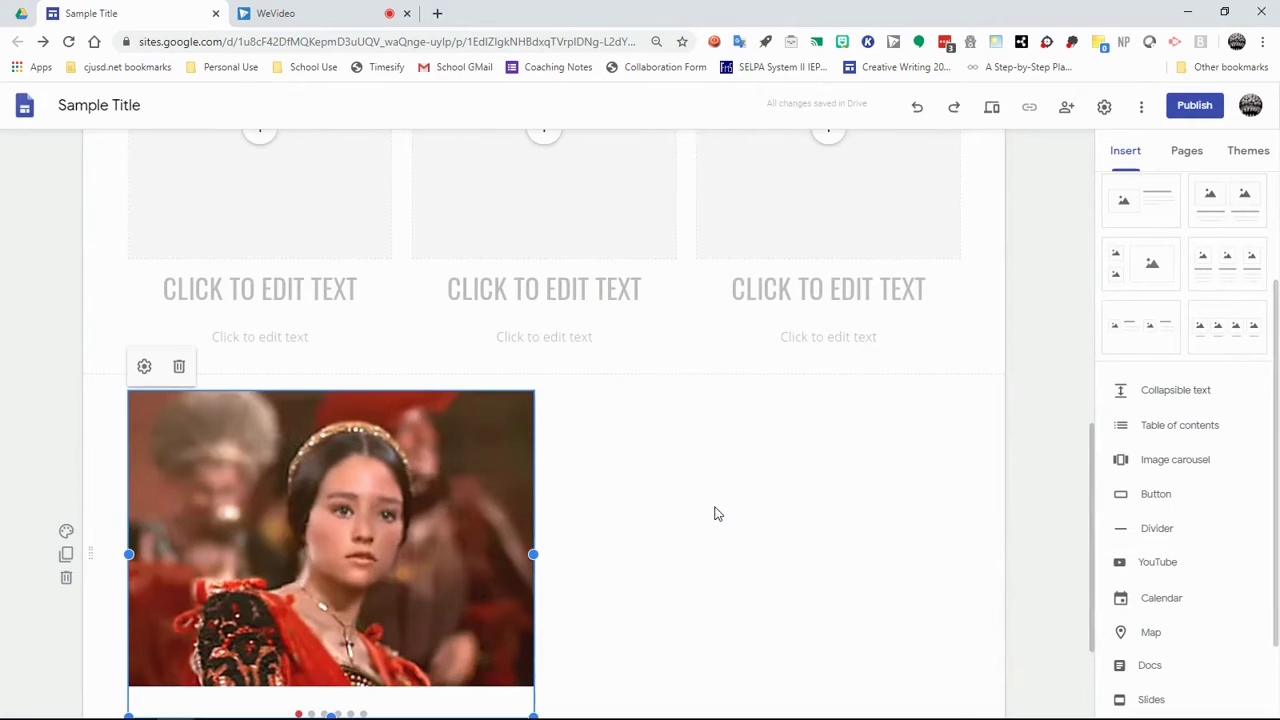
- Move the image carousel up into the placeholder section below the divider, ahead of the first placeholder
scroll(715, 513, "up", 5)
scroll(715, 510, "down", 2)
scroll(715, 506, "down", 2)
left_click_drag(470, 600, 122, 390)
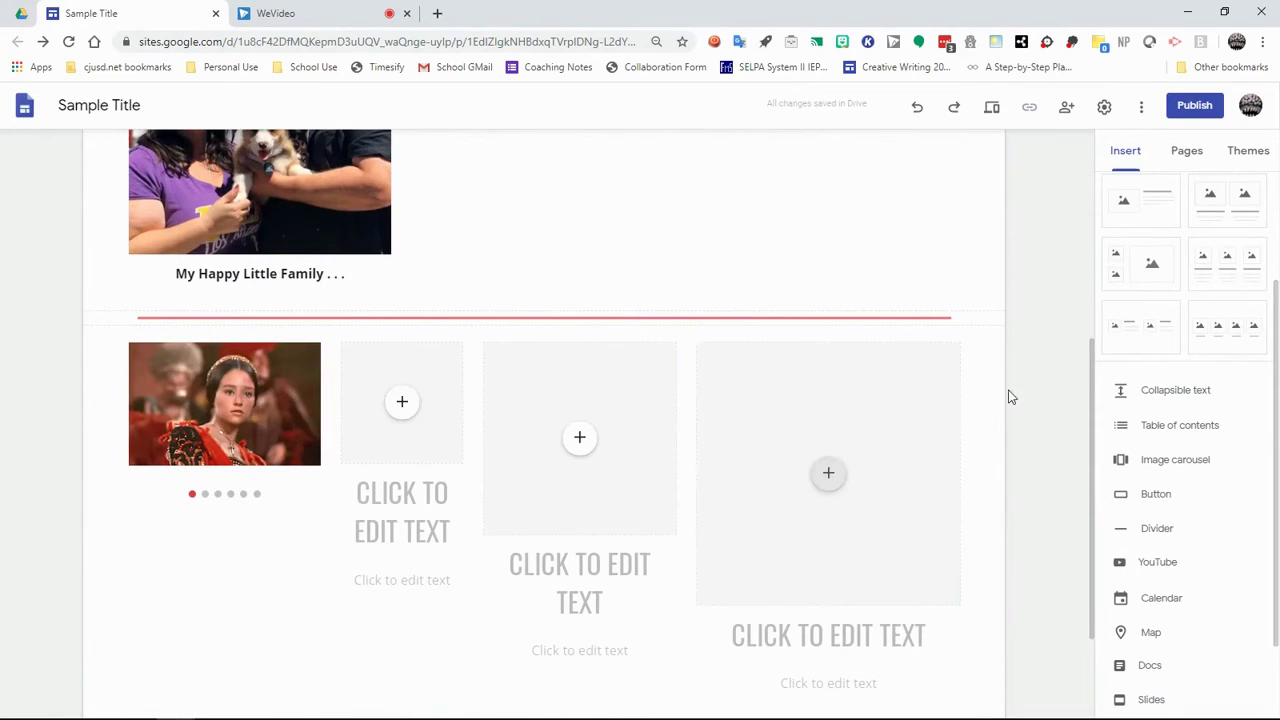
- Move the narrow placeholder beside the carousel into its own section at the page end and delete it
scroll(1009, 393, "down", 2)
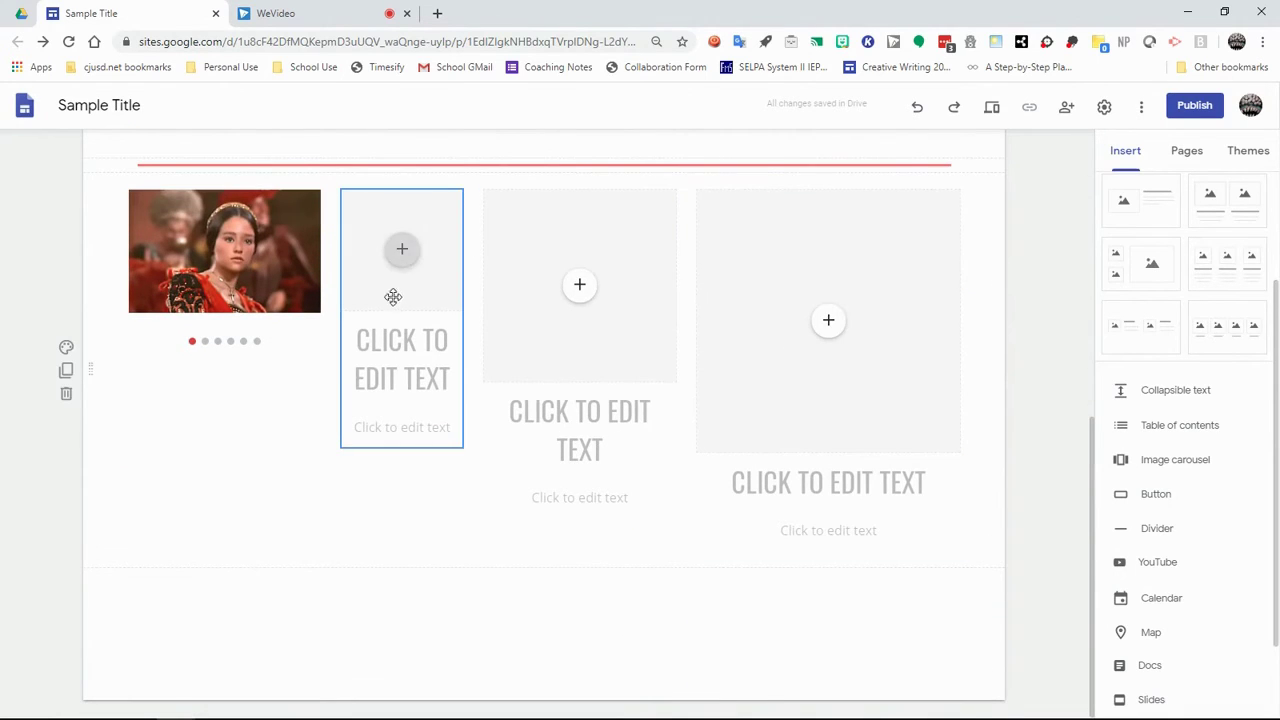
left_click_drag(396, 298, 251, 594)
left_click(427, 322)
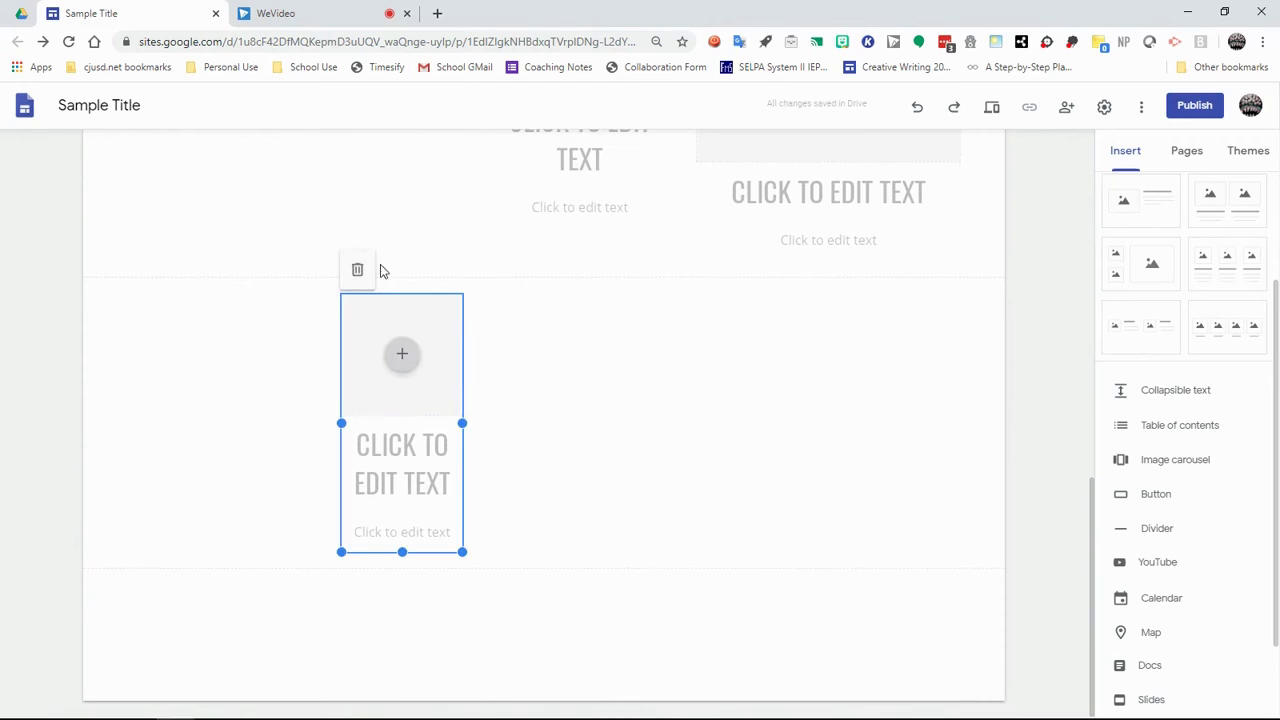
left_click_drag(437, 320, 560, 377)
- Widen the middle placeholder toward the carousel to fill the empty gap between them
scroll(560, 377, "up", 2)
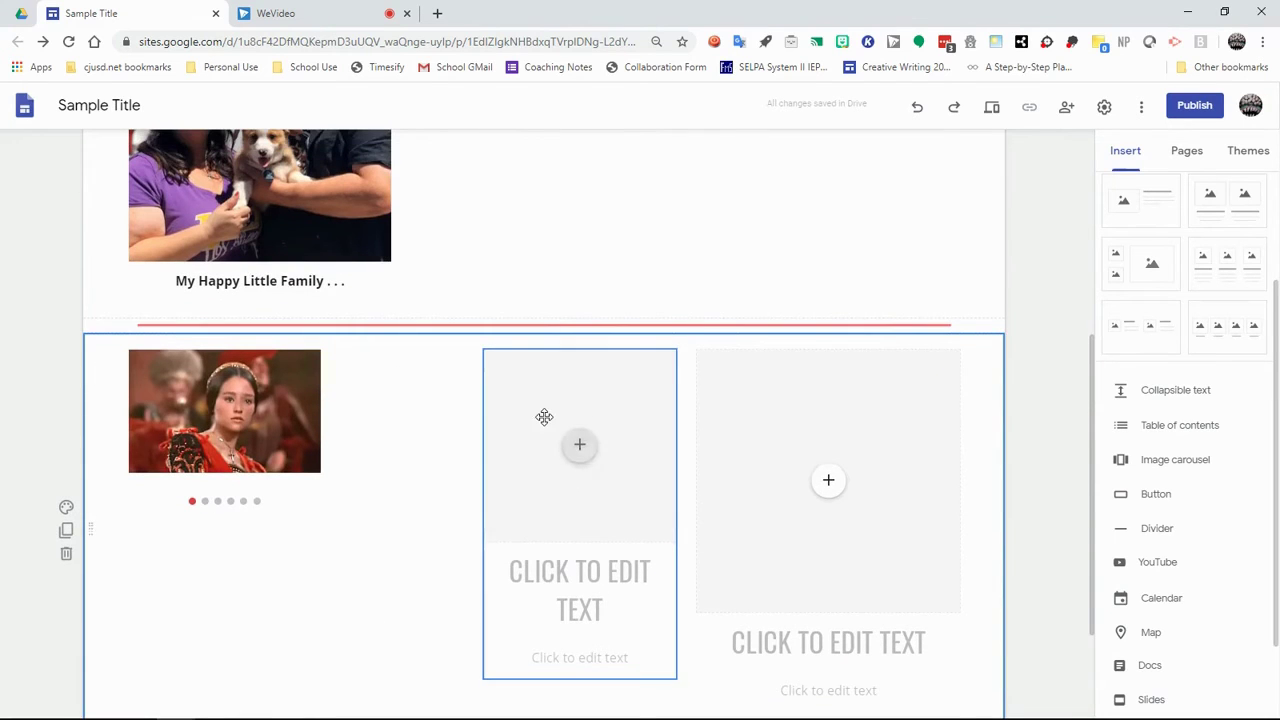
left_click(544, 417)
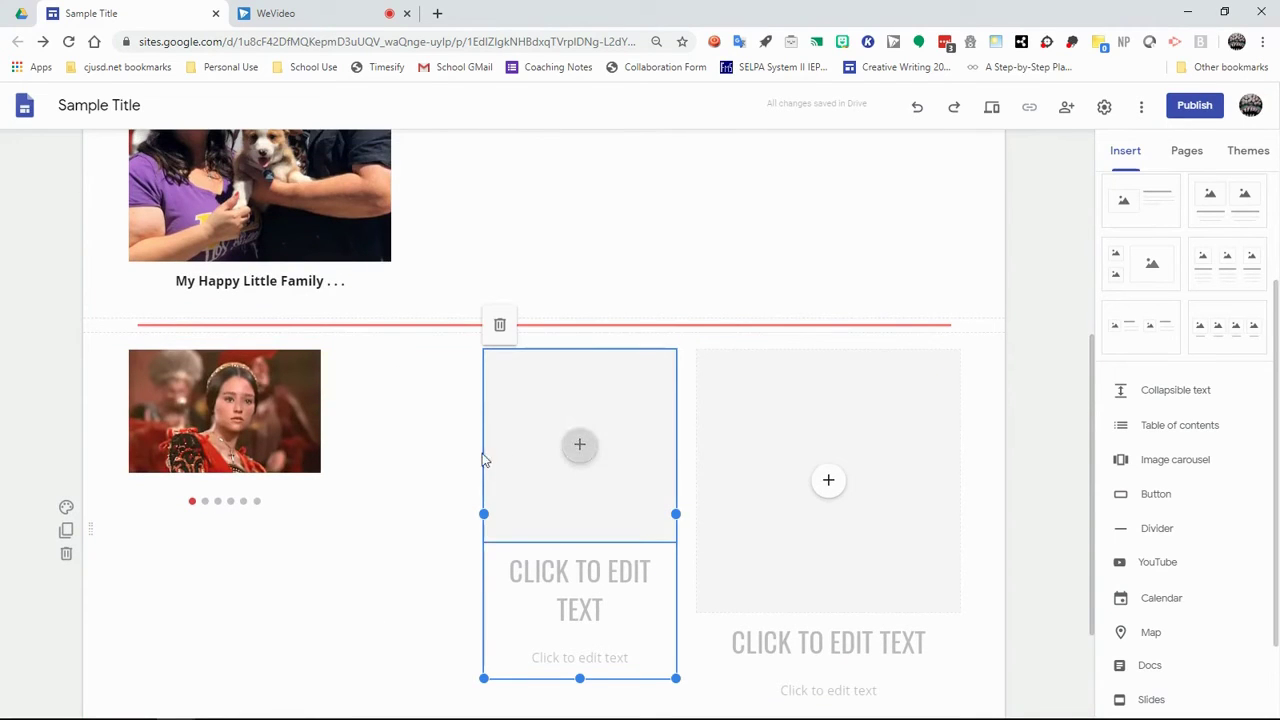
left_click_drag(484, 515, 325, 519)
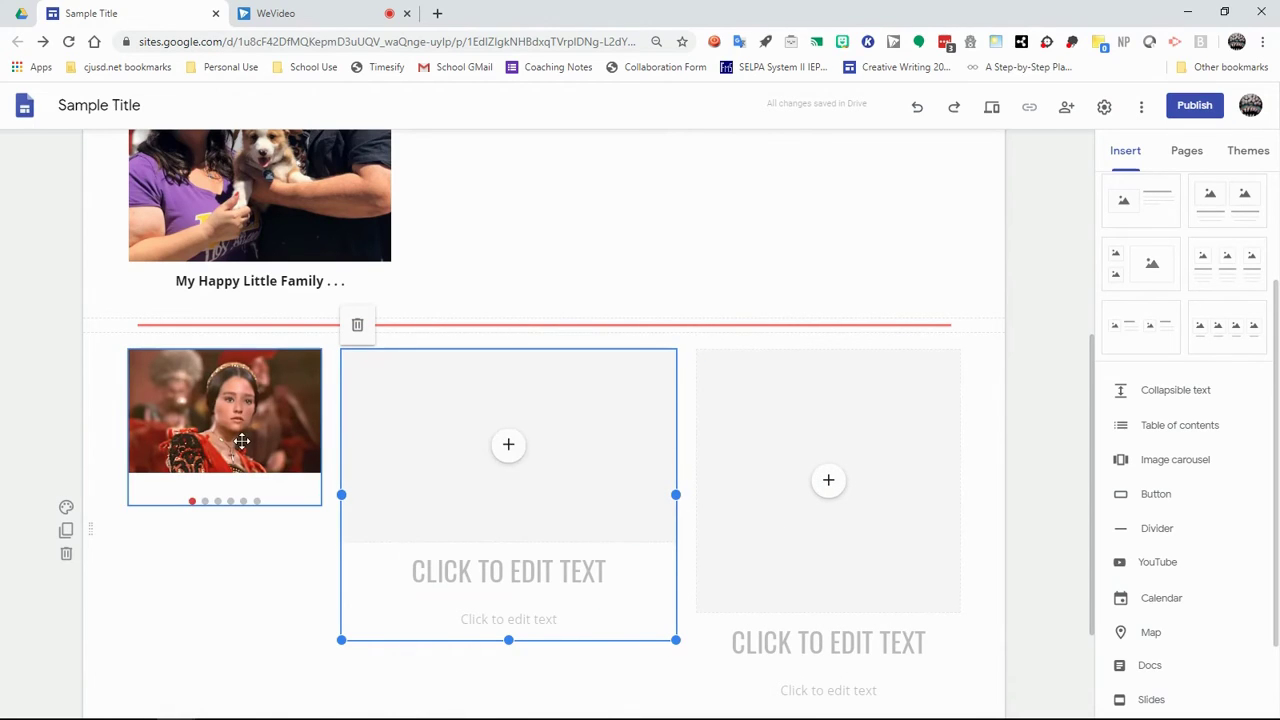
- Enlarge the image carousel in width and height, making it the widest element in its section
left_click(299, 421)
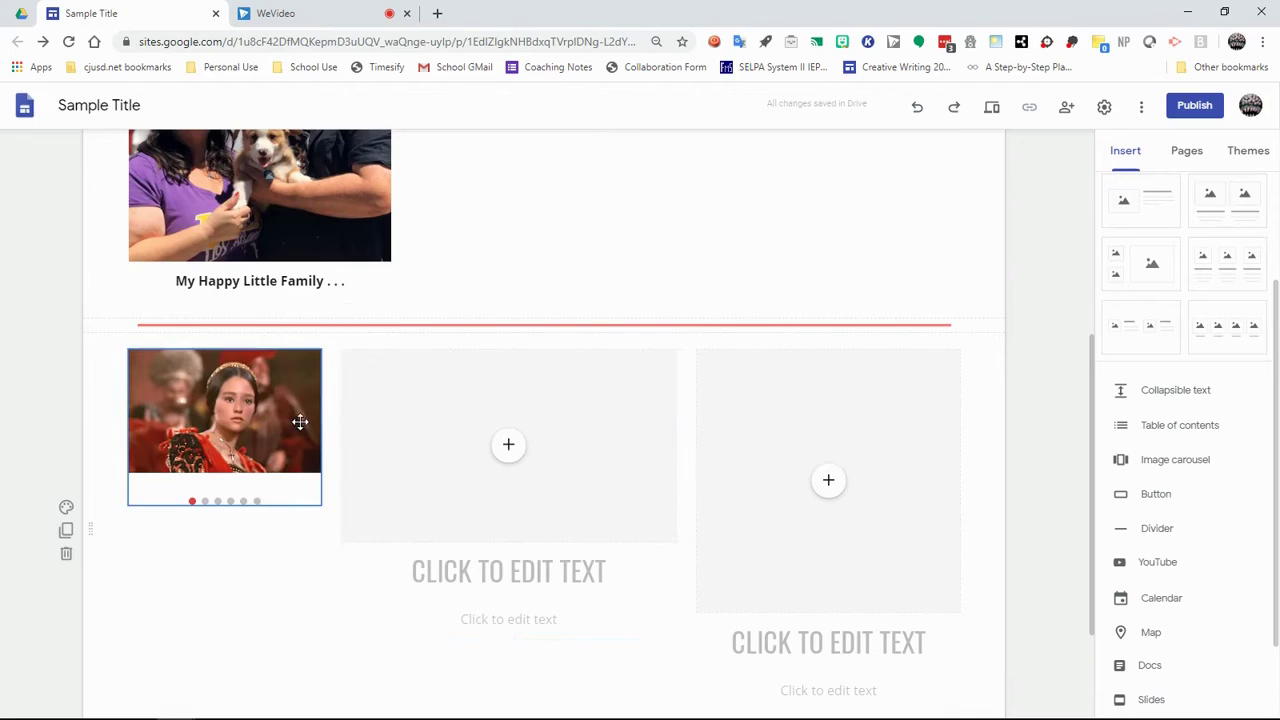
left_click_drag(320, 427, 461, 457)
left_click_drag(296, 536, 294, 674)
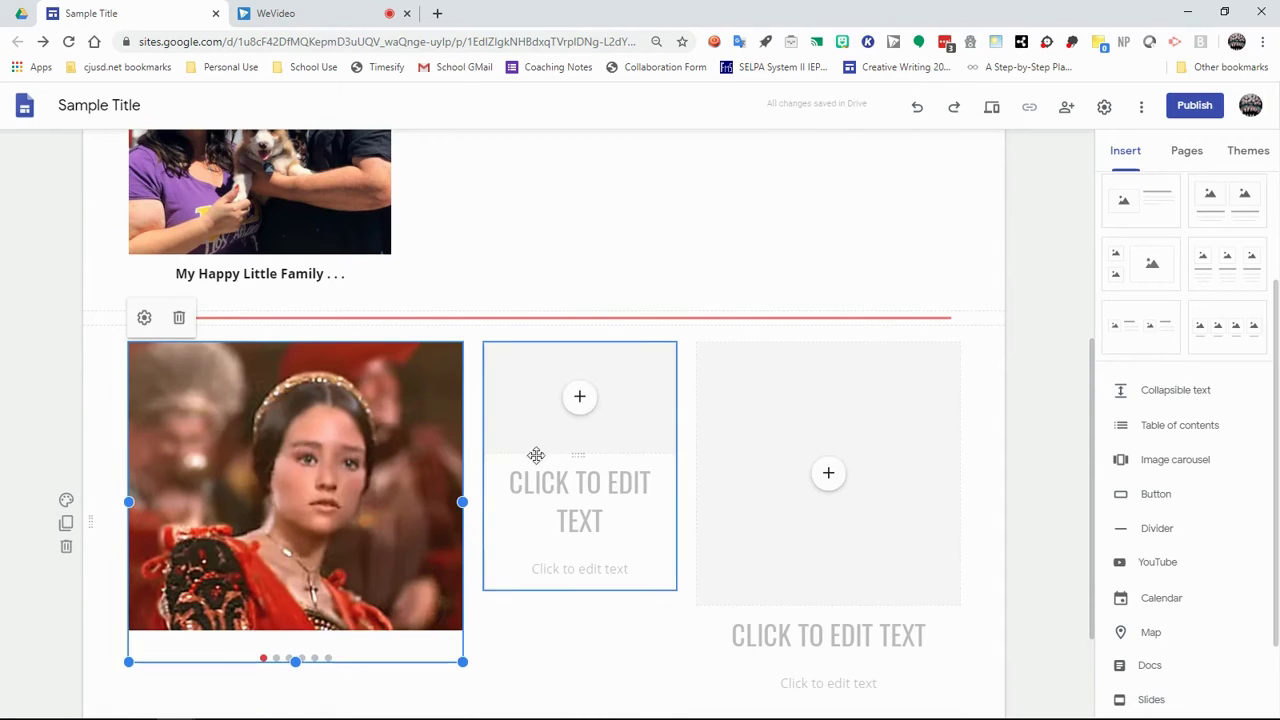
- Insert another divider below the section containing the image carousel
scroll(959, 486, "up", 1)
scroll(959, 486, "down", 3)
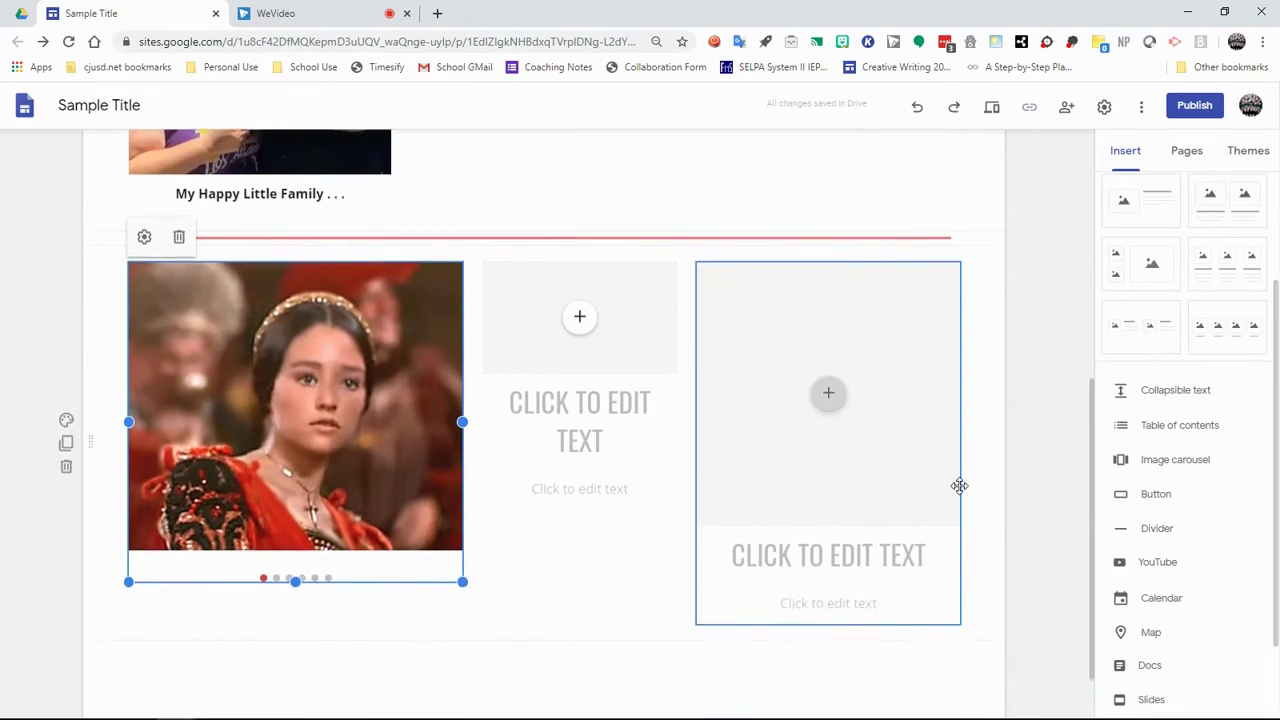
scroll(1203, 503, "down", 1)
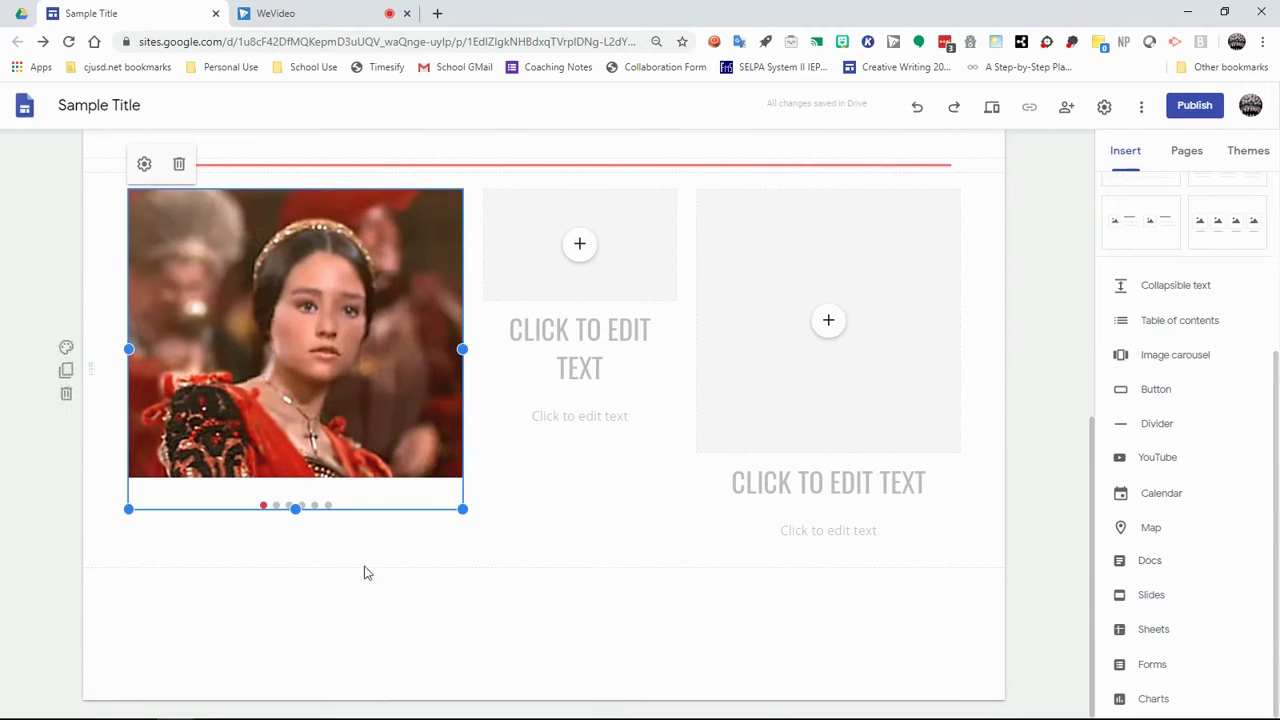
left_click(1167, 428)
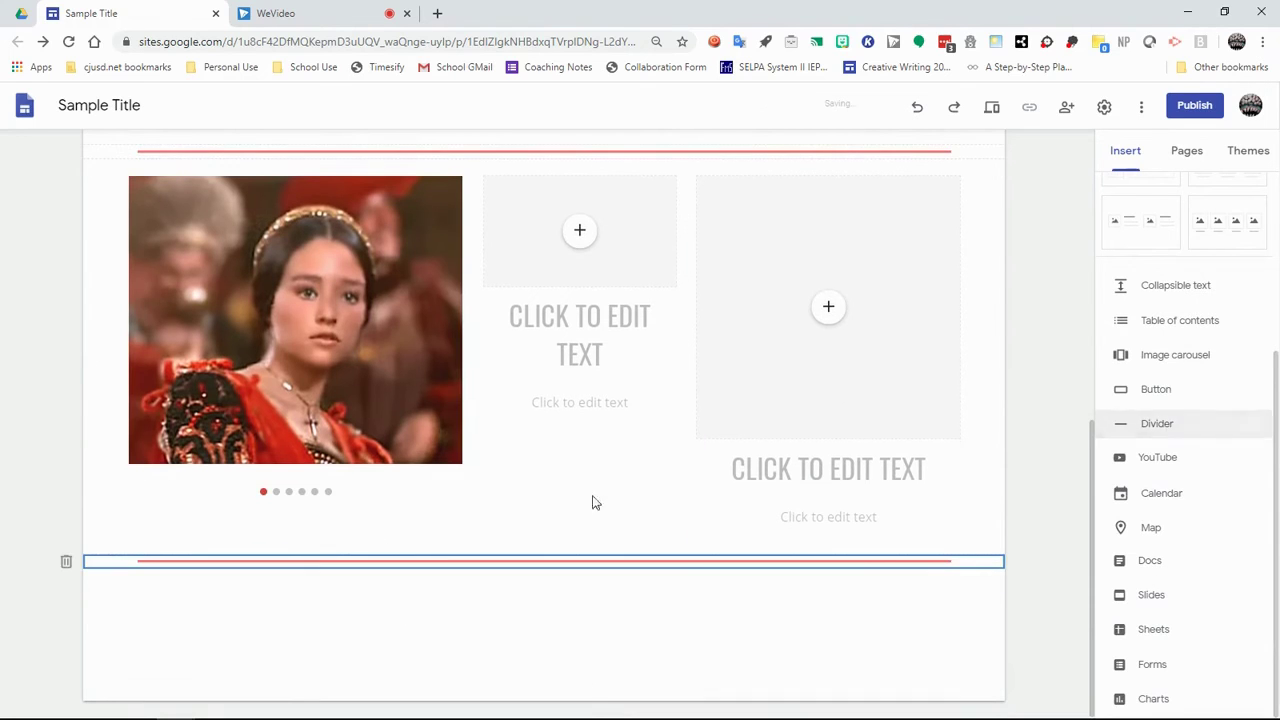
- Embed the recent Google Doc "Activity 5.2 Hyp..." below the last divider and narrow it to about half the content width
left_click(1152, 562)
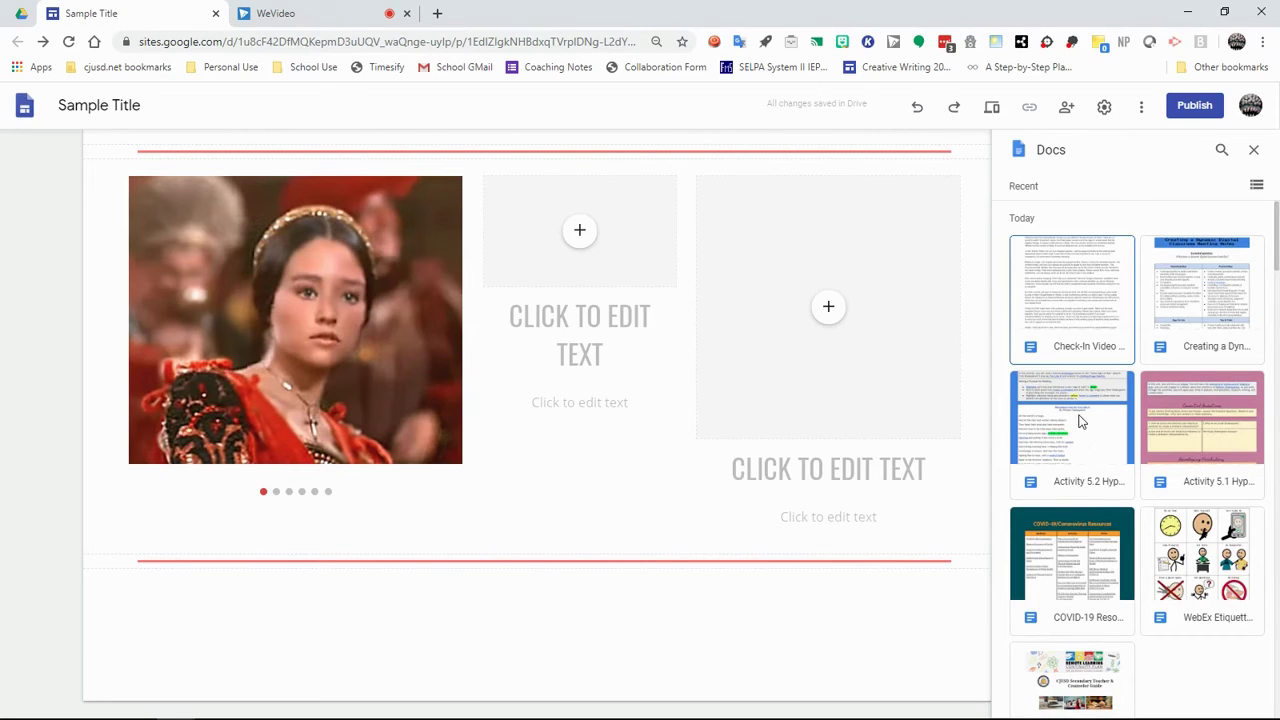
left_click(1080, 422)
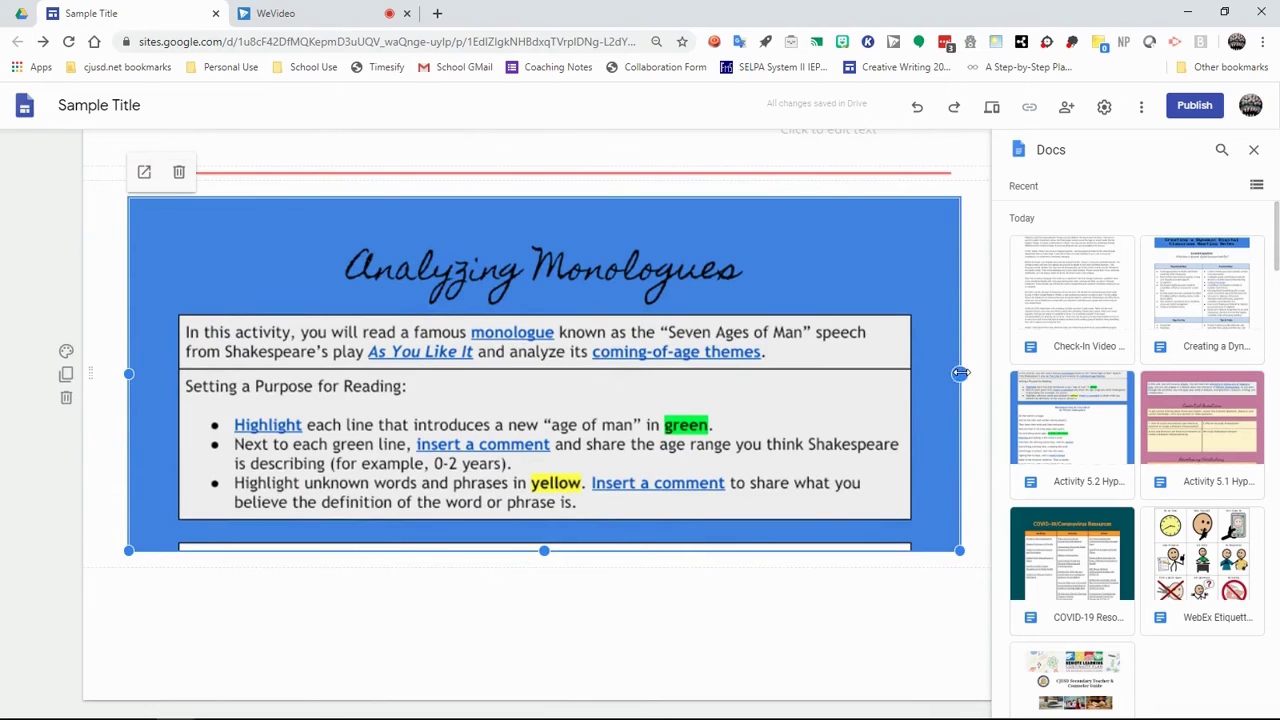
left_click_drag(960, 373, 512, 340)
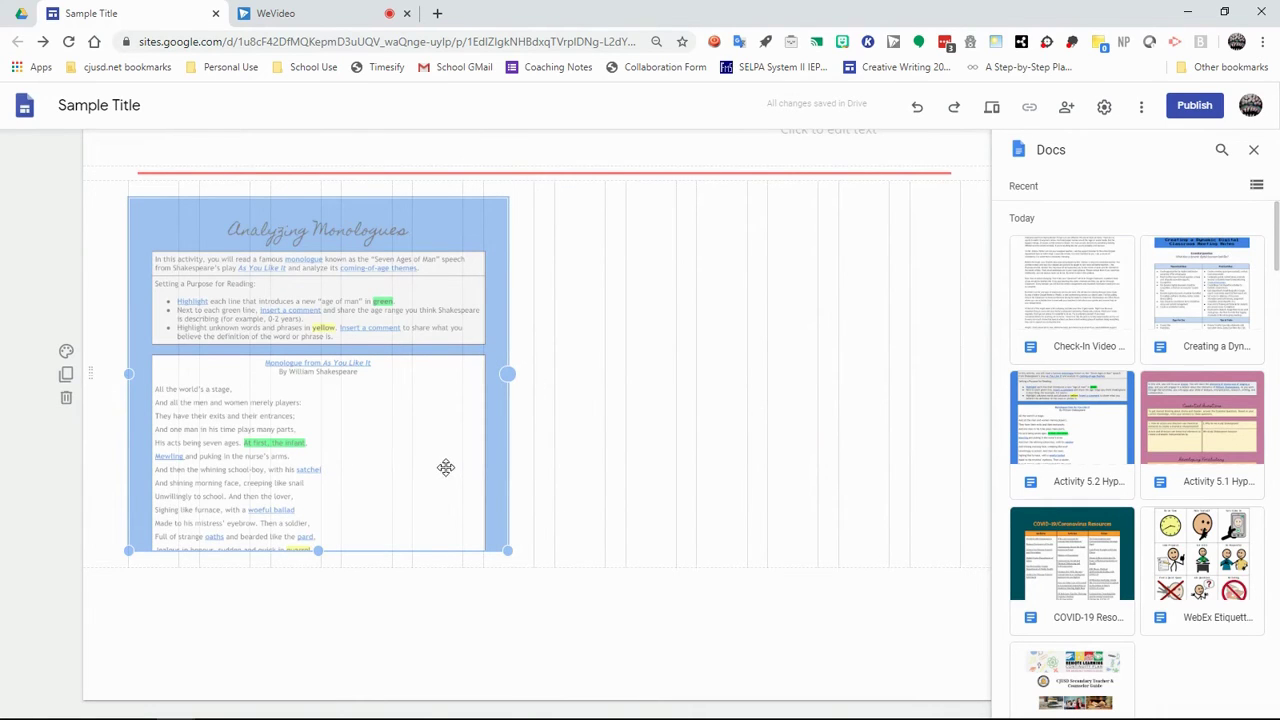
mouse_move(508, 373)
left_mouse_down()
mouse_move(354, 373)
mouse_move(512, 373)
left_mouse_up()
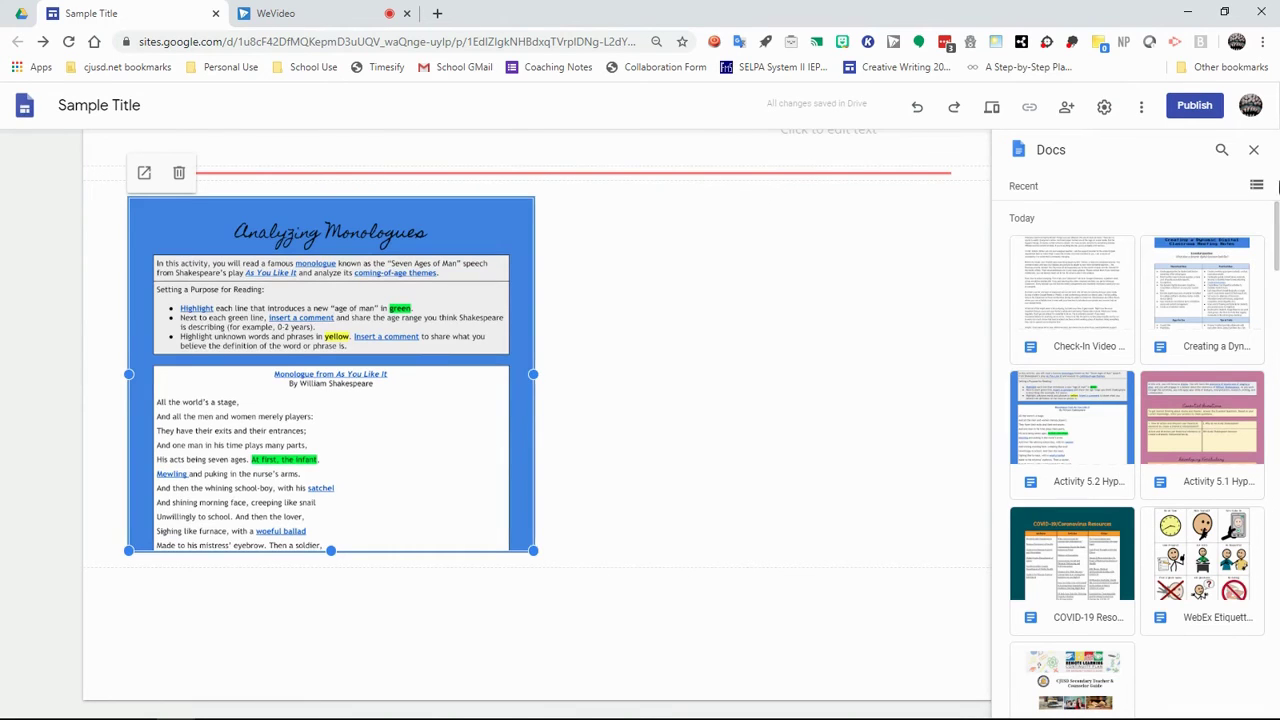
left_click(1254, 151)
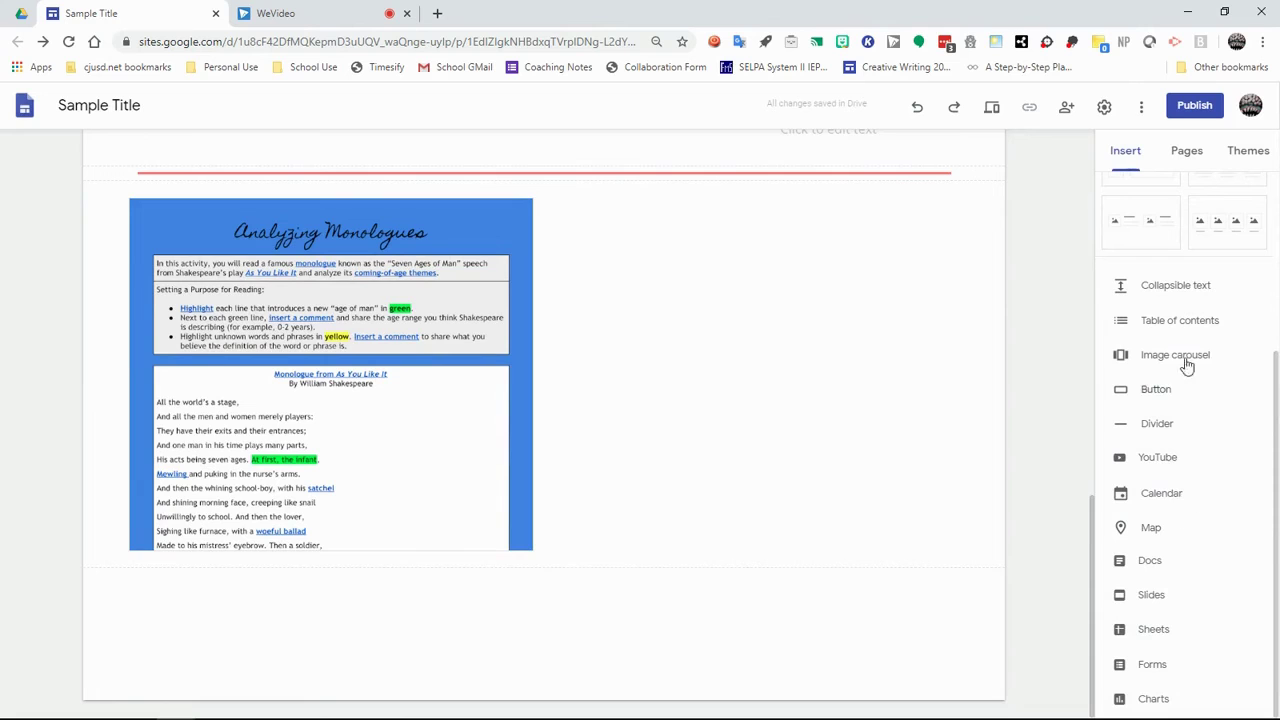
scroll(1052, 364, "up", 3)
scroll(1208, 371, "up", 3)
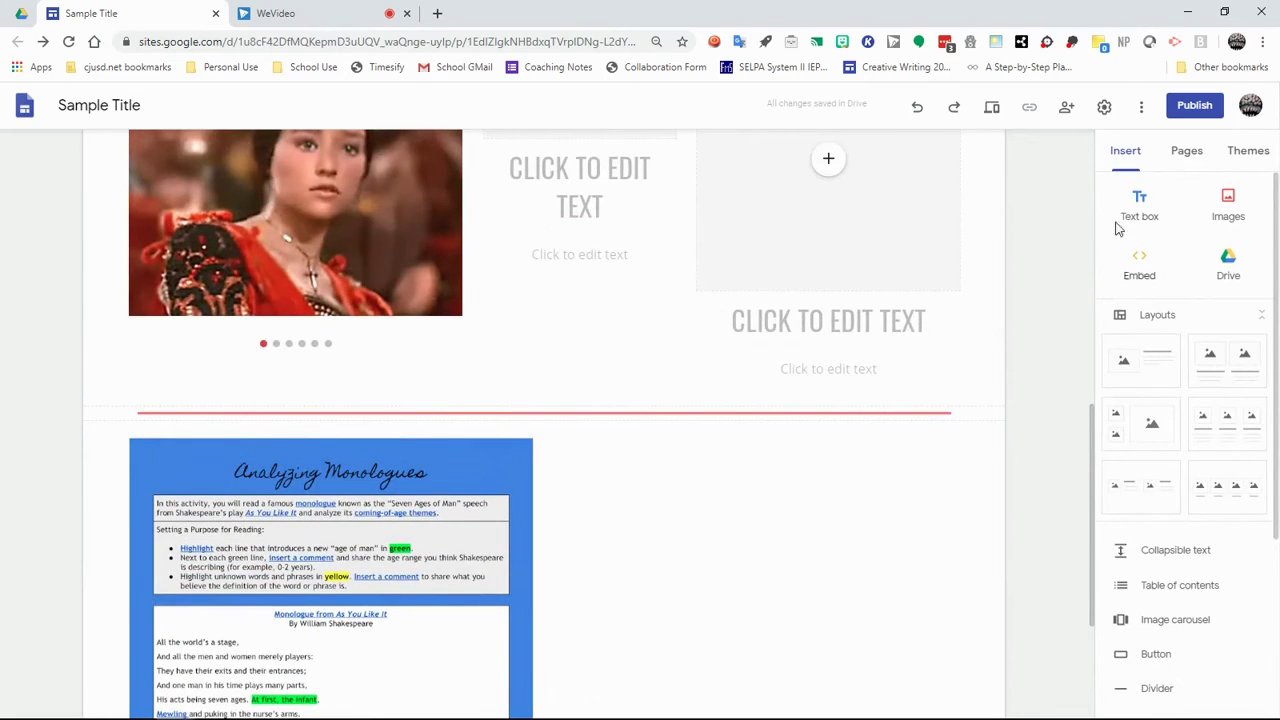
- Add a text box reading "Directions for this assignment." in the empty space beside the embedded Analyzing Monologues document
left_click(1140, 205)
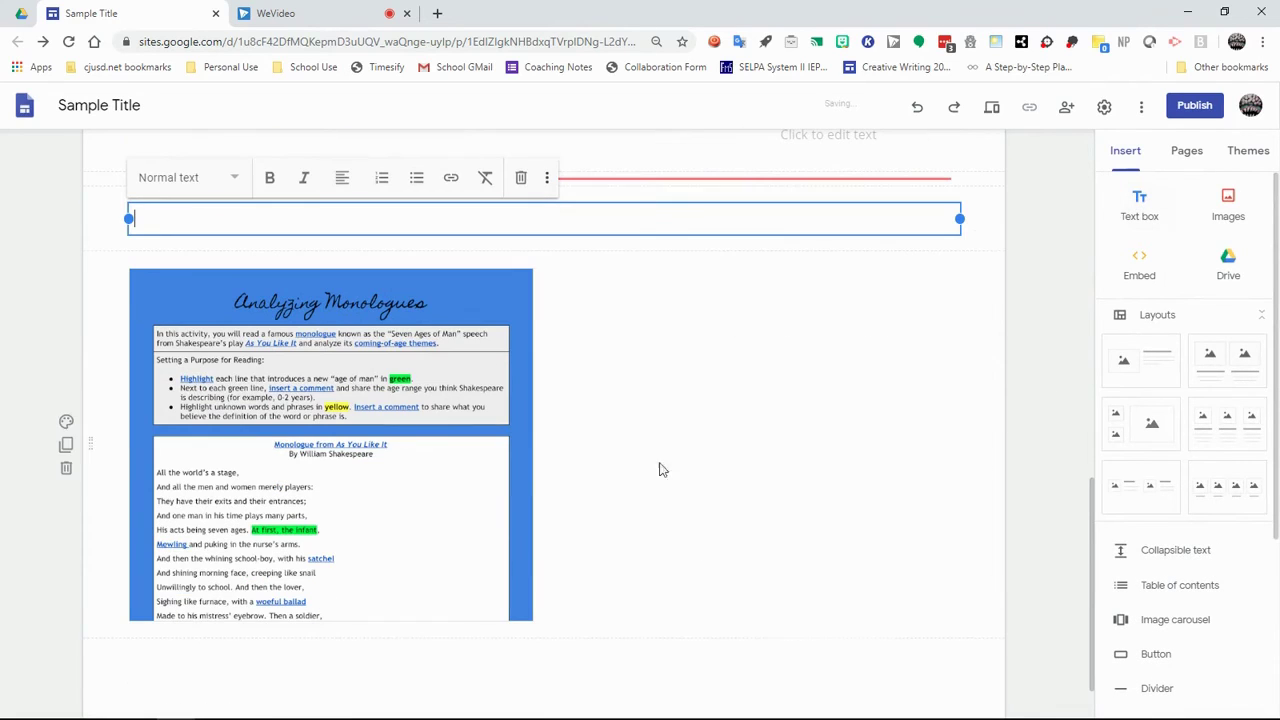
left_click_drag(629, 251, 603, 366)
scroll(490, 413, "up", 1)
left_click(602, 326)
type("Directions for thi")
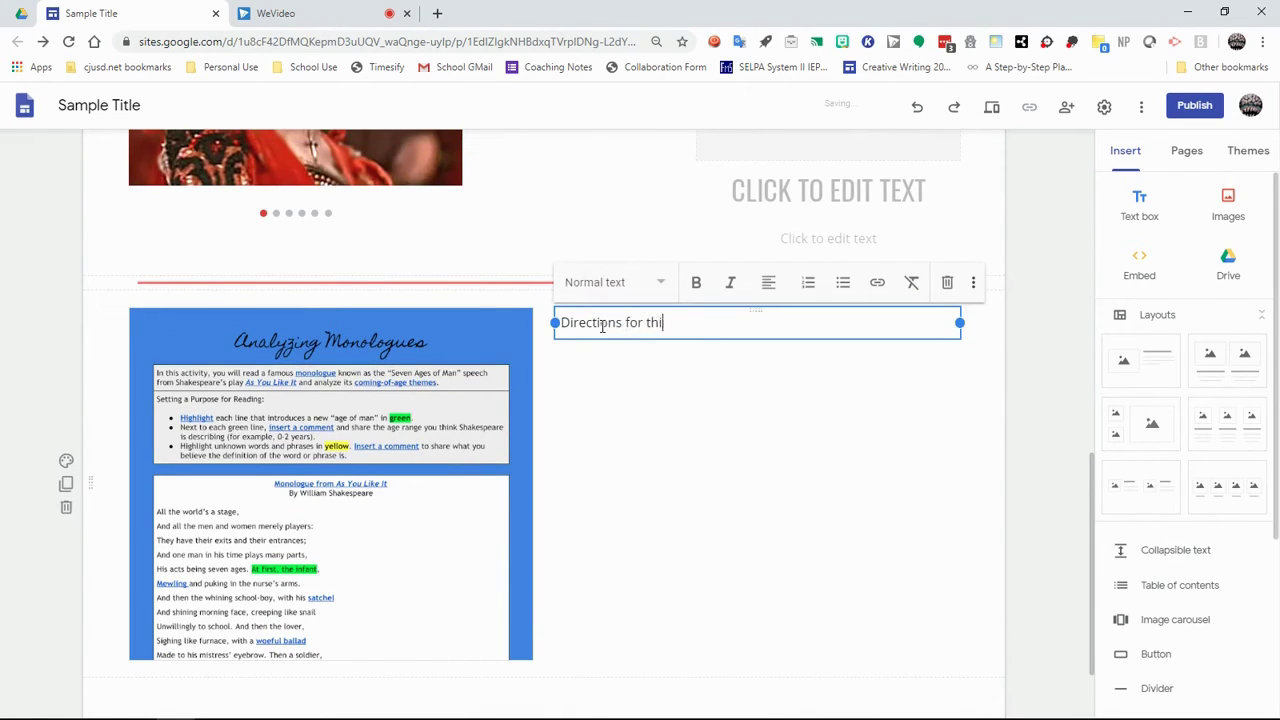
type("nment.")
left_click(1046, 294)
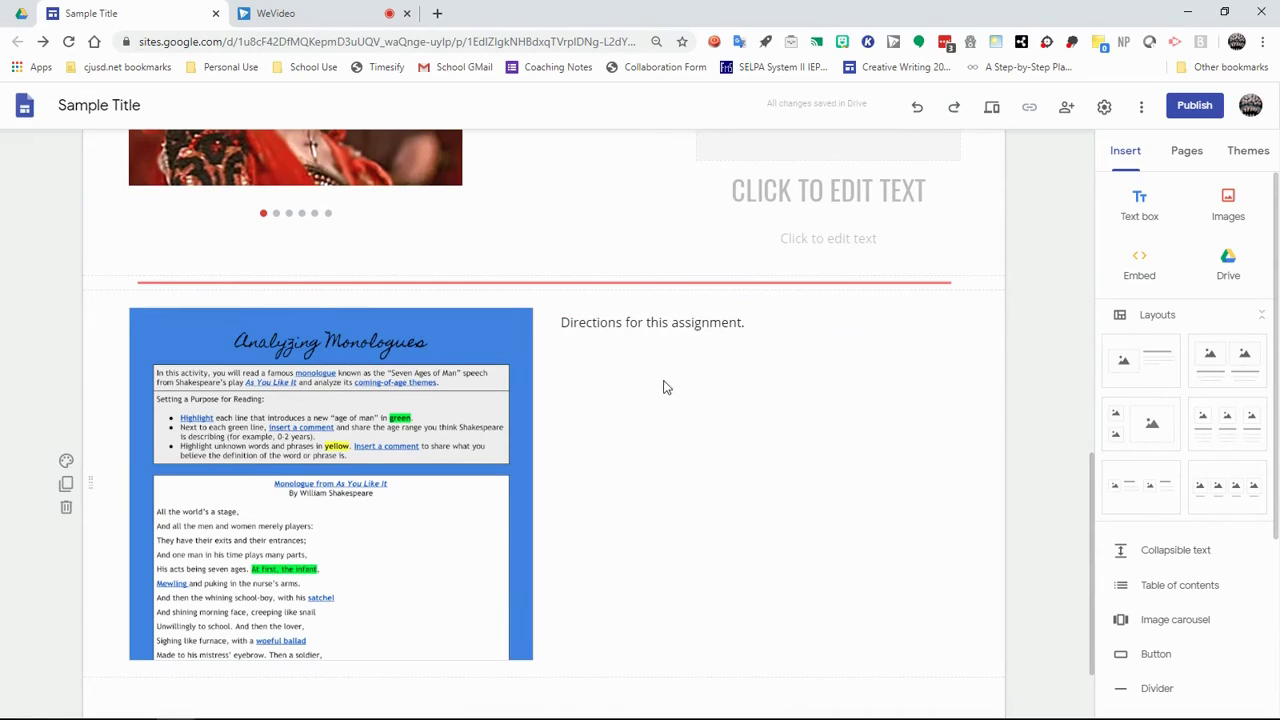
left_click(340, 369)
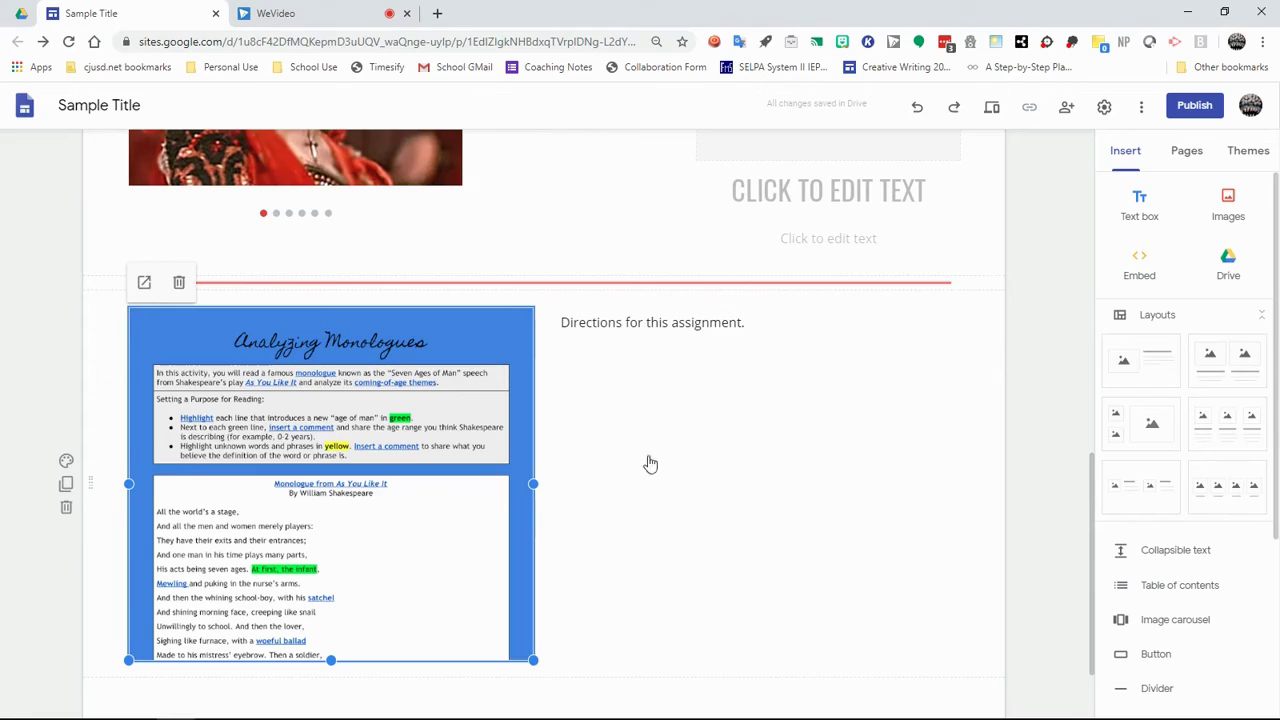
left_click(586, 486)
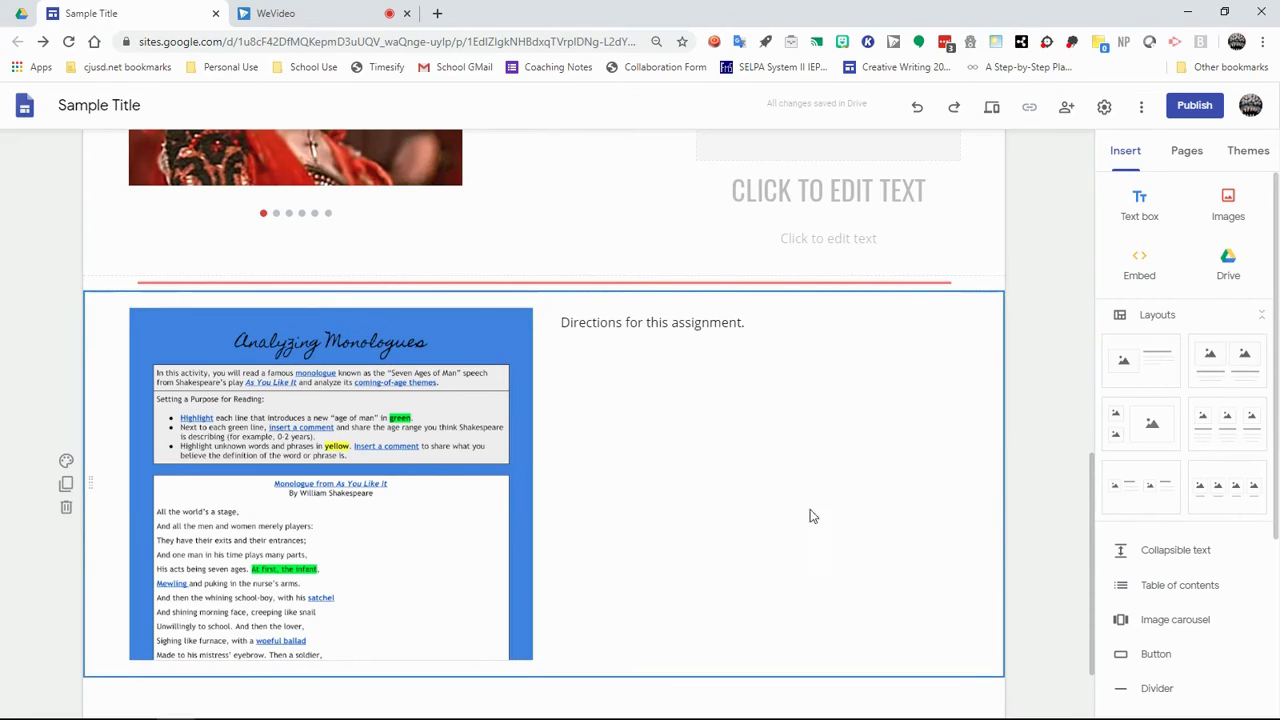
left_click(1066, 346)
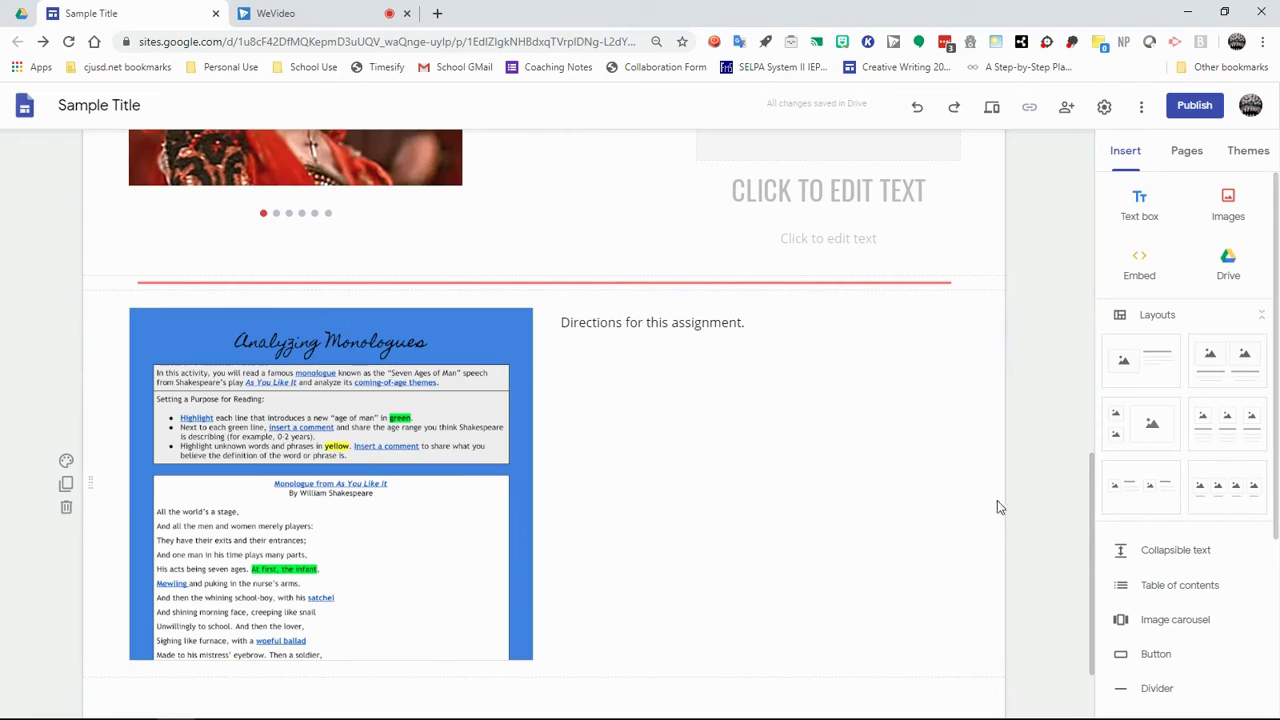
scroll(1071, 480, "down", 1)
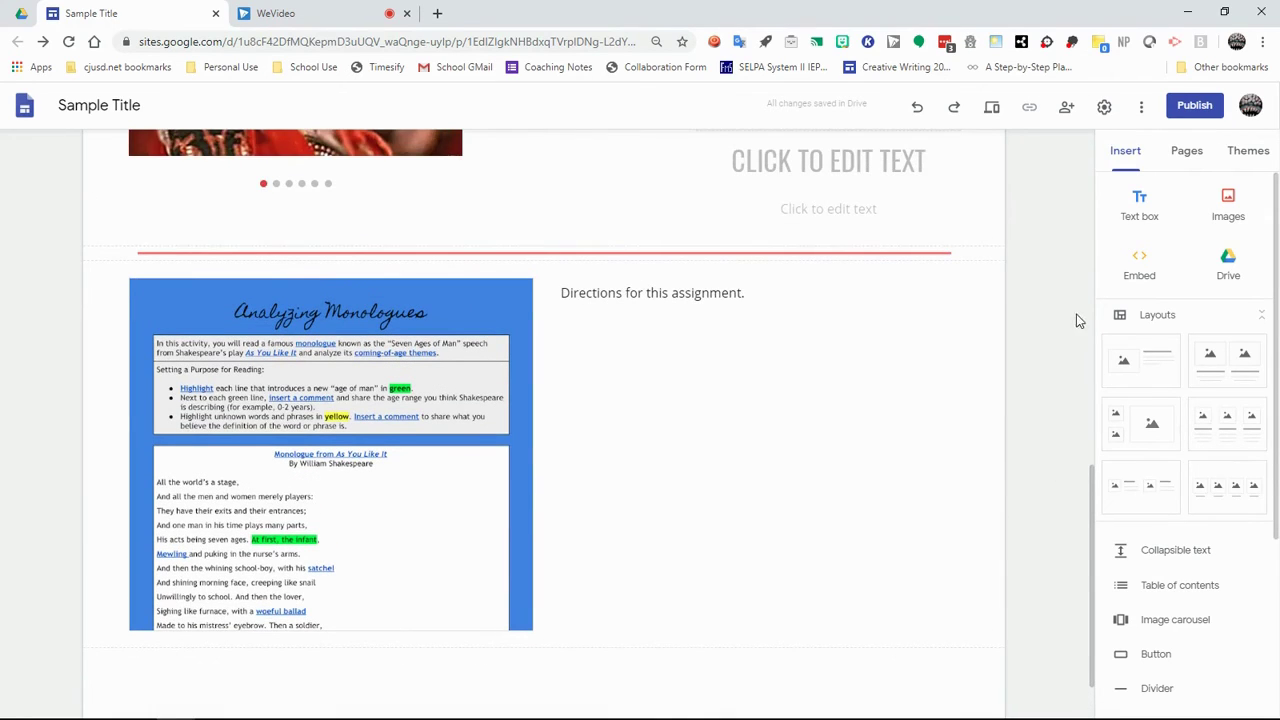
scroll(1226, 597, "down", 3)
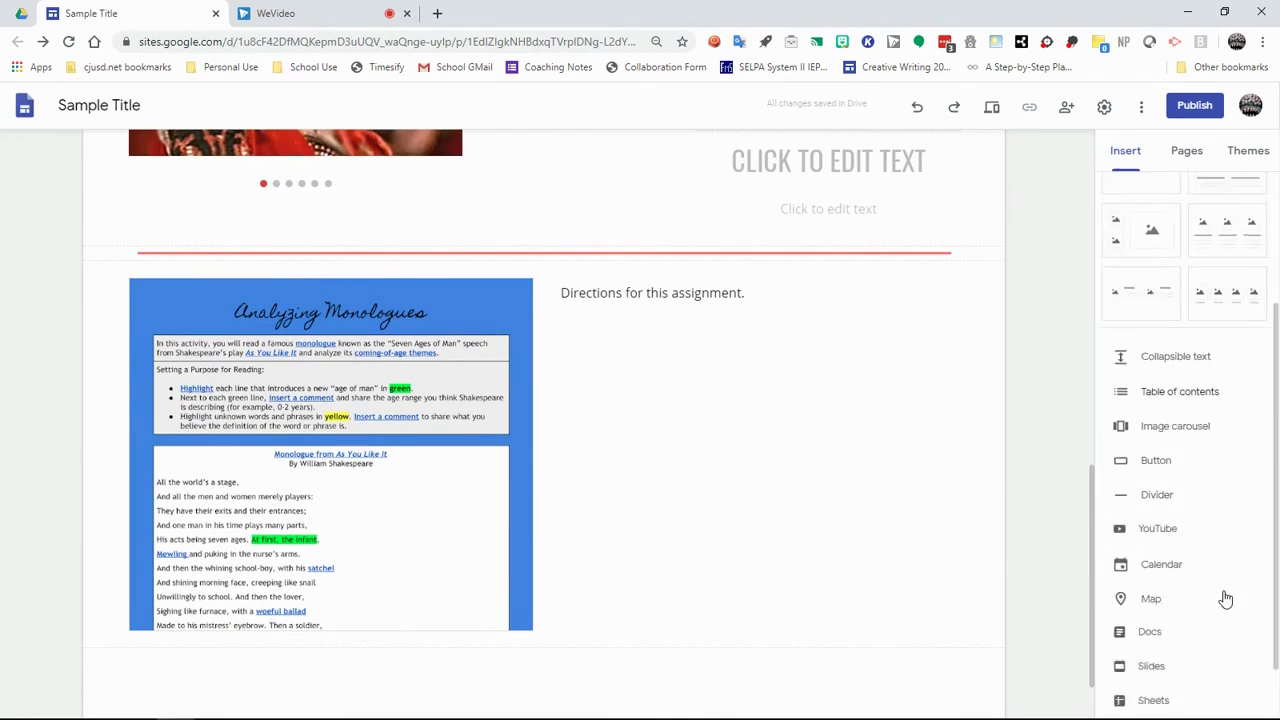
- Preview the About Me page in phone, tablet and large-screen layouts, and return to the editor
scroll(746, 466, "up", 8)
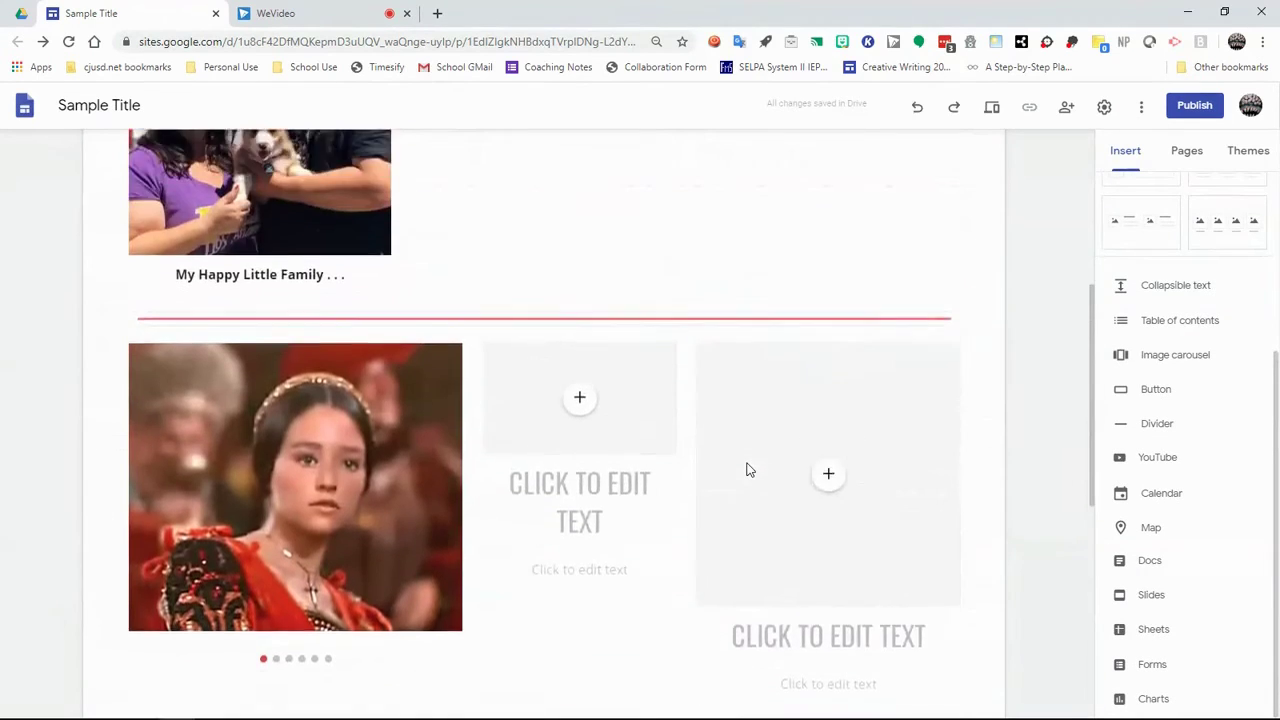
scroll(743, 470, "up", 1)
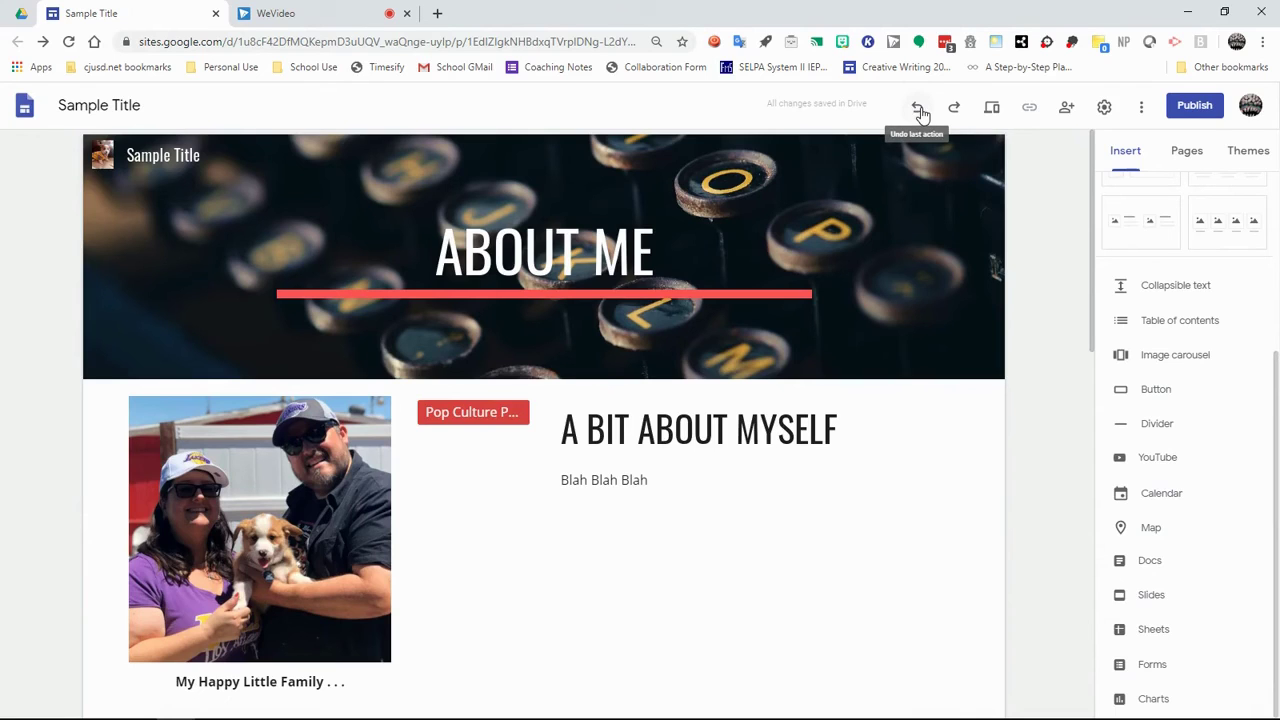
left_click(995, 109)
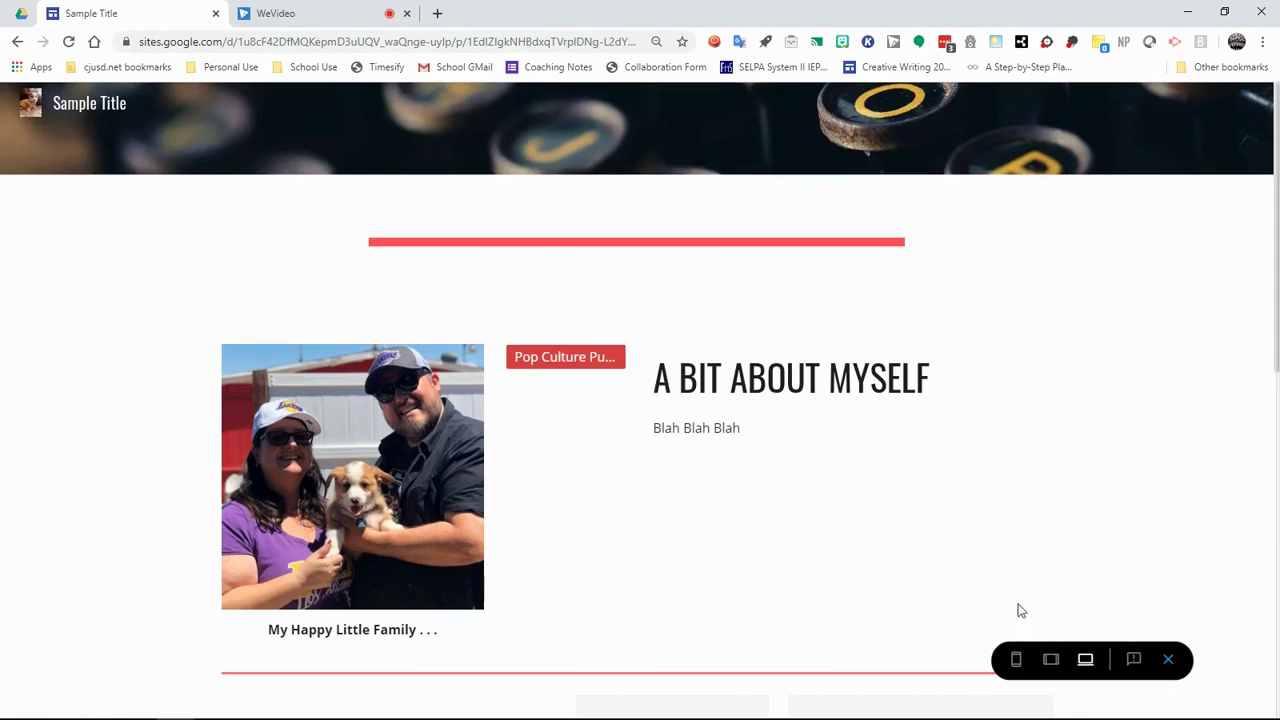
left_click(1016, 660)
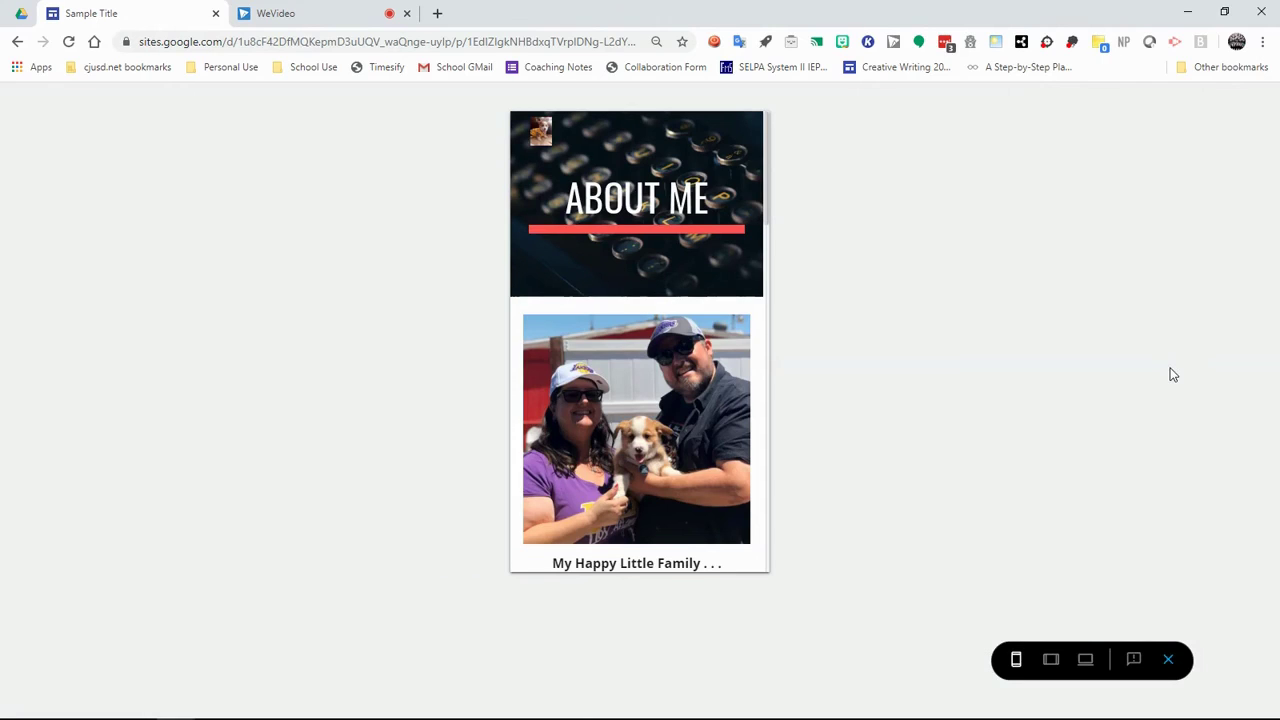
left_click(1048, 662)
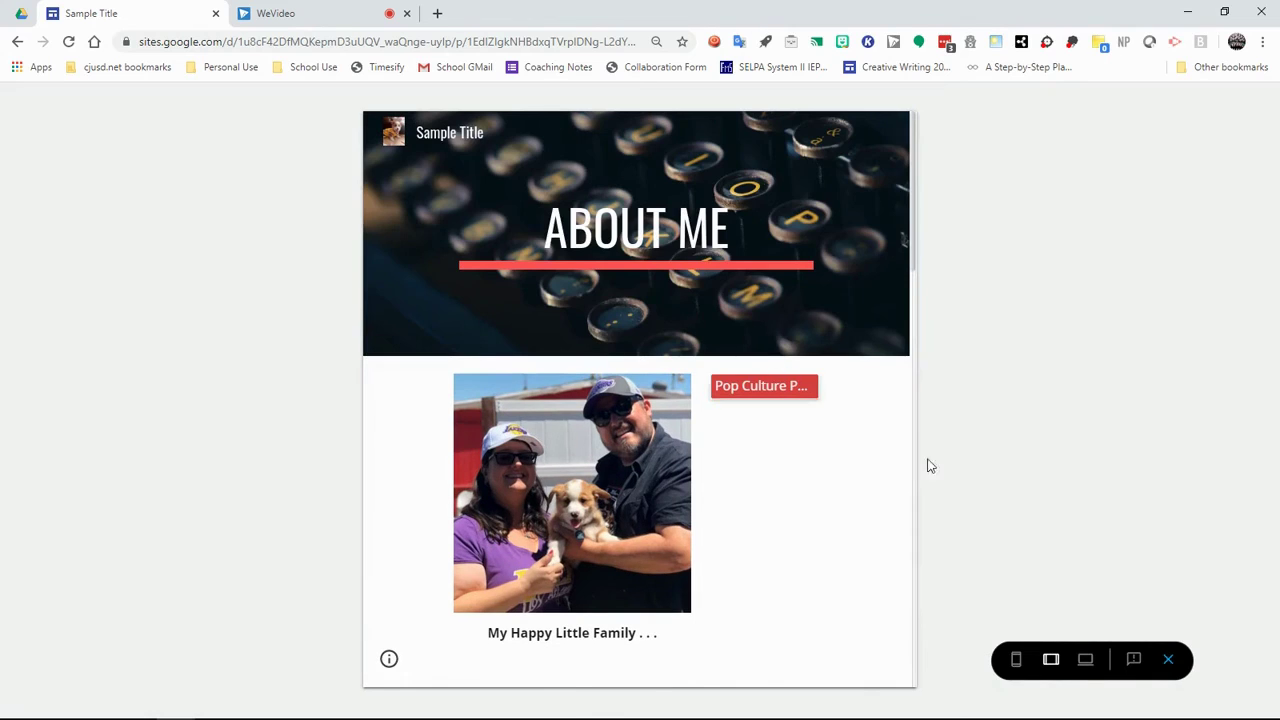
left_click(1086, 661)
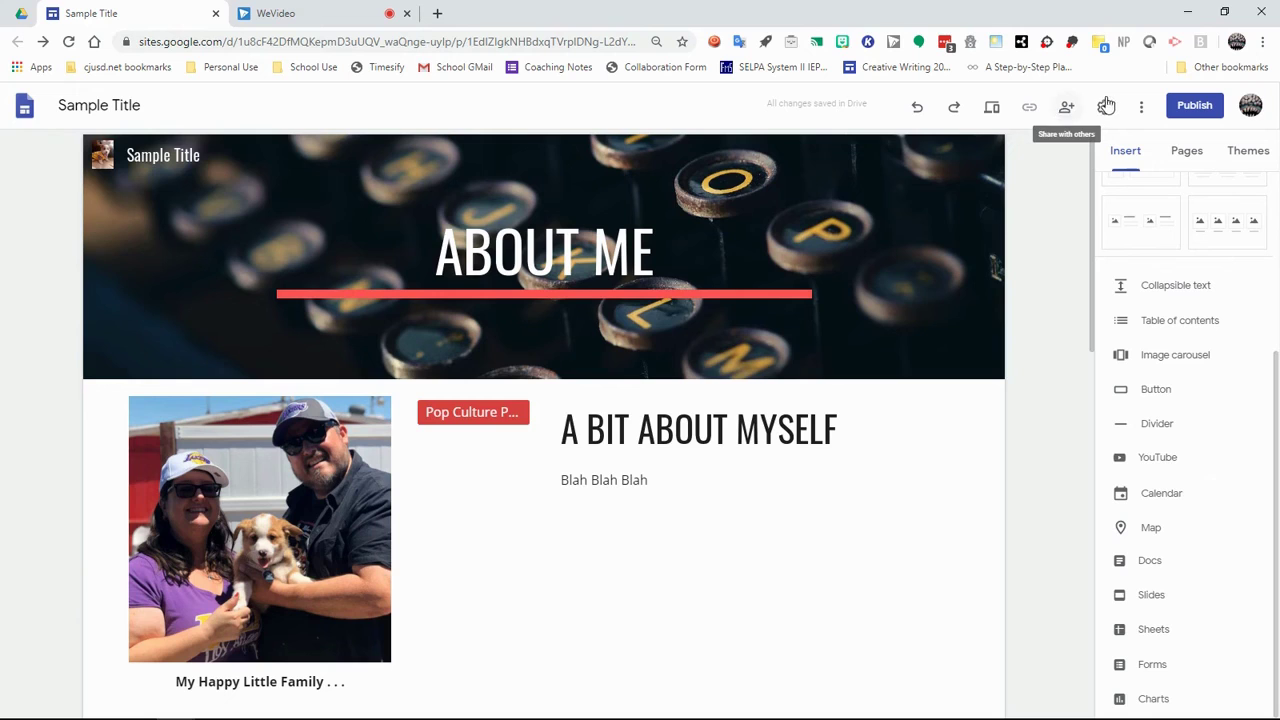
- Review the site settings for navigation mode and color, brand images, viewer tools and analytics, leaving them as they are
left_click(1105, 108)
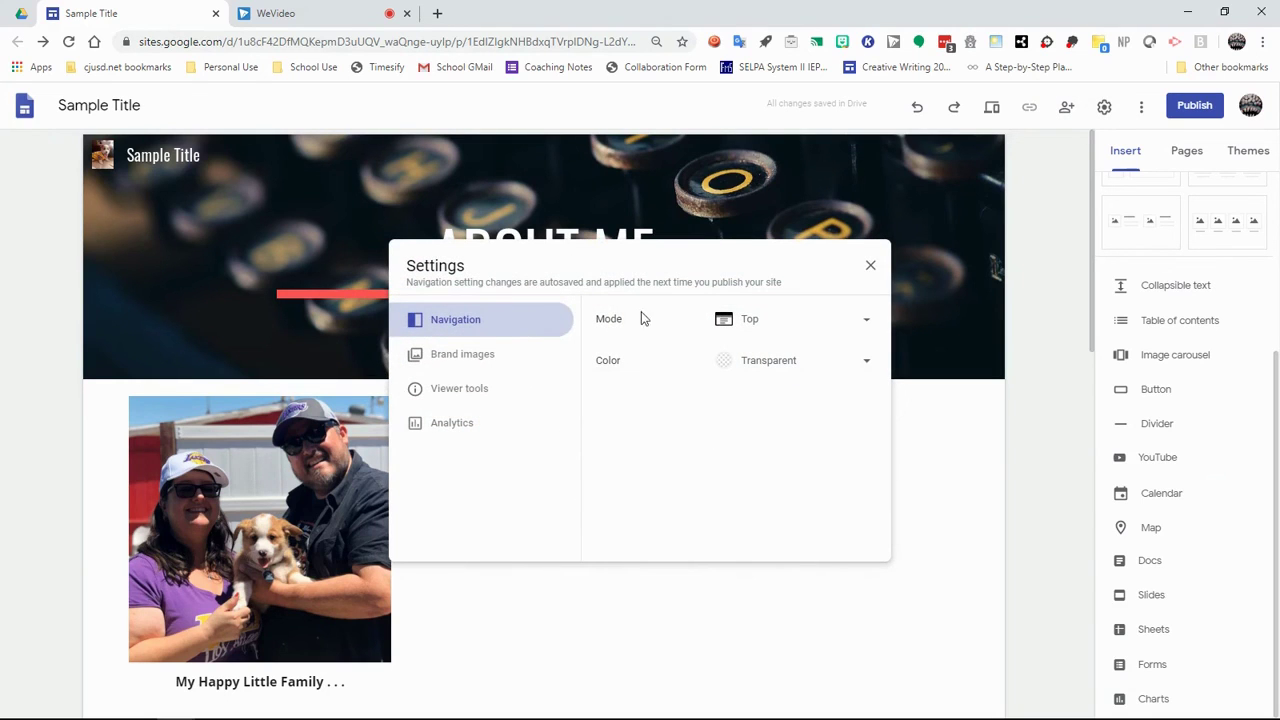
left_click(855, 323)
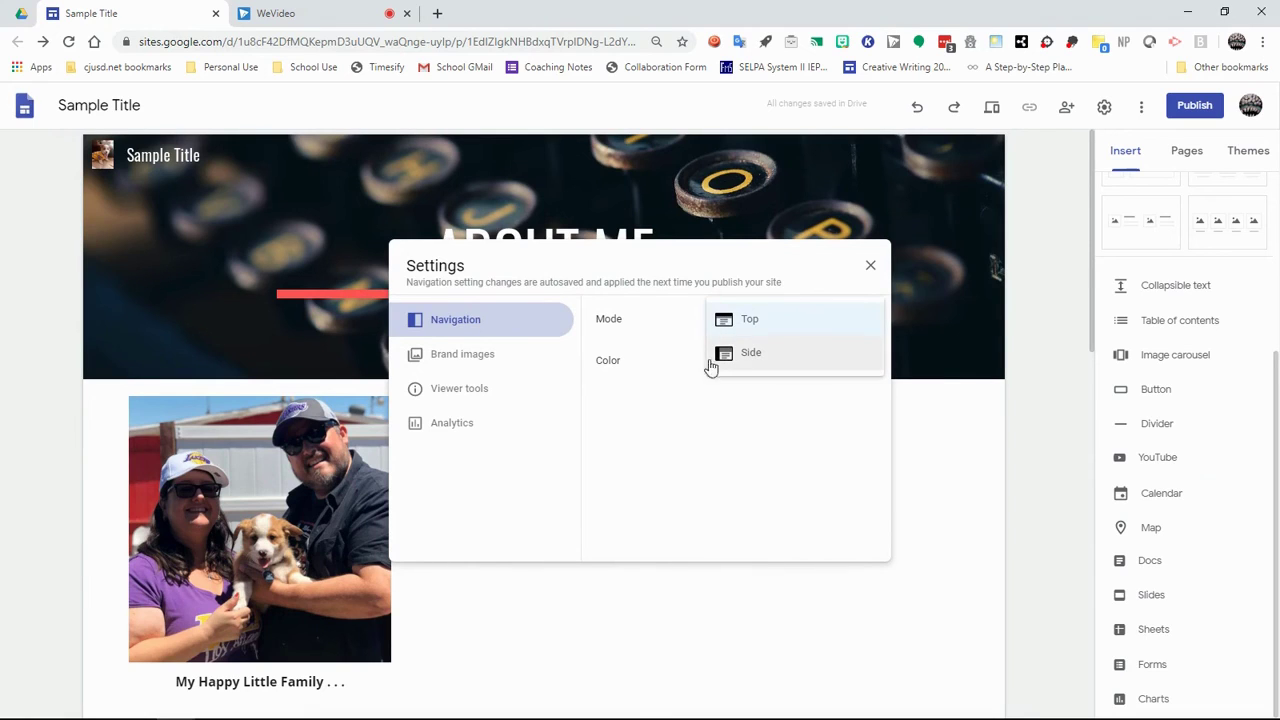
left_click(630, 366)
left_click(788, 361)
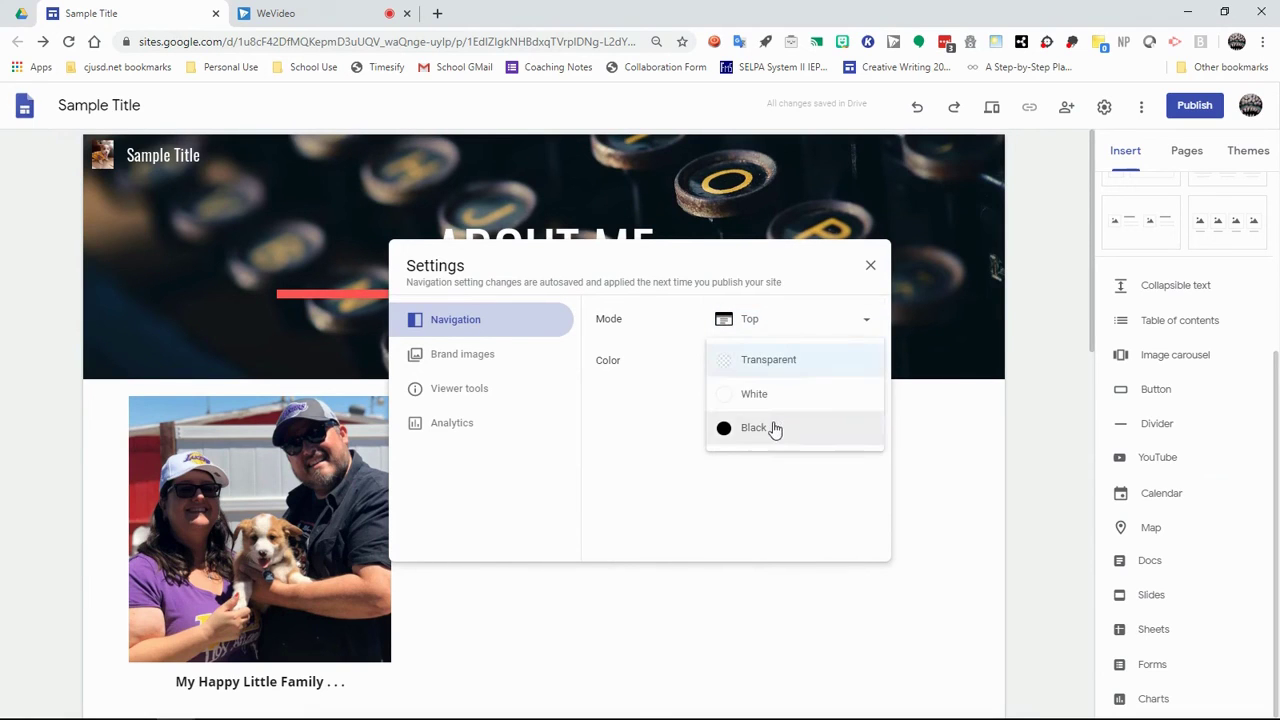
left_click(445, 355)
scroll(685, 400, "down", 2)
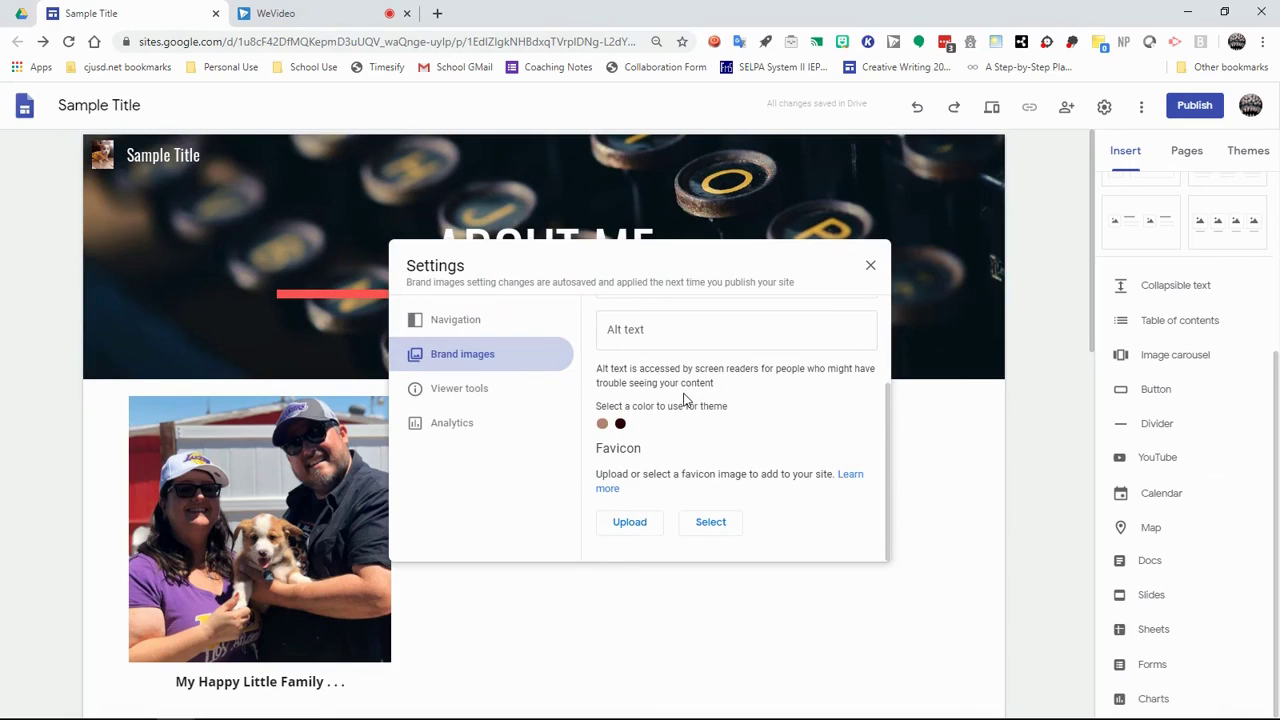
left_click(474, 390)
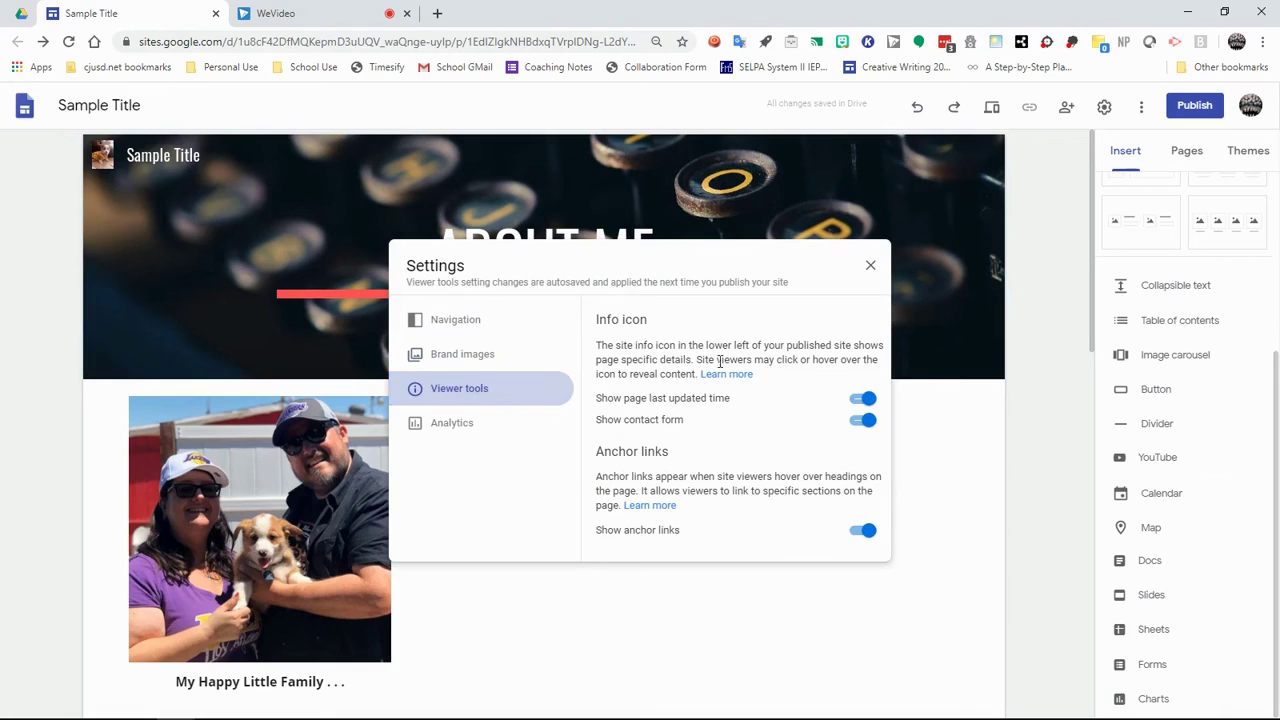
left_click(460, 425)
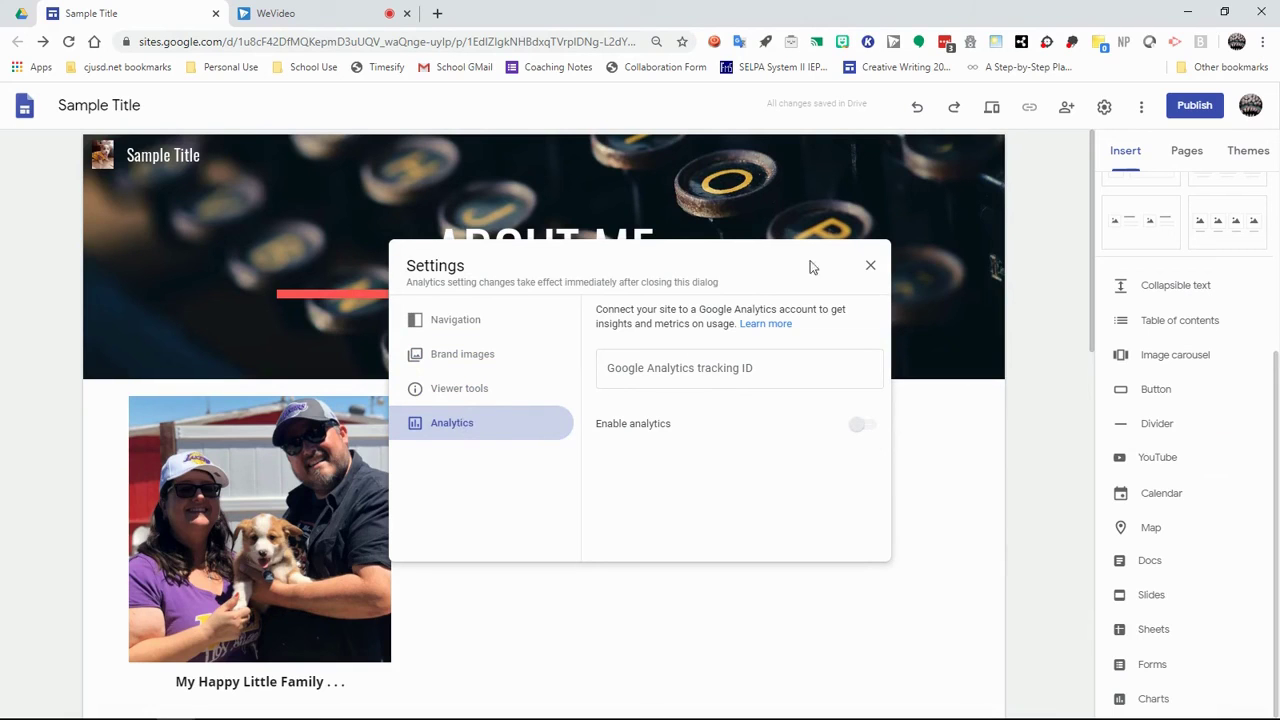
left_click(871, 266)
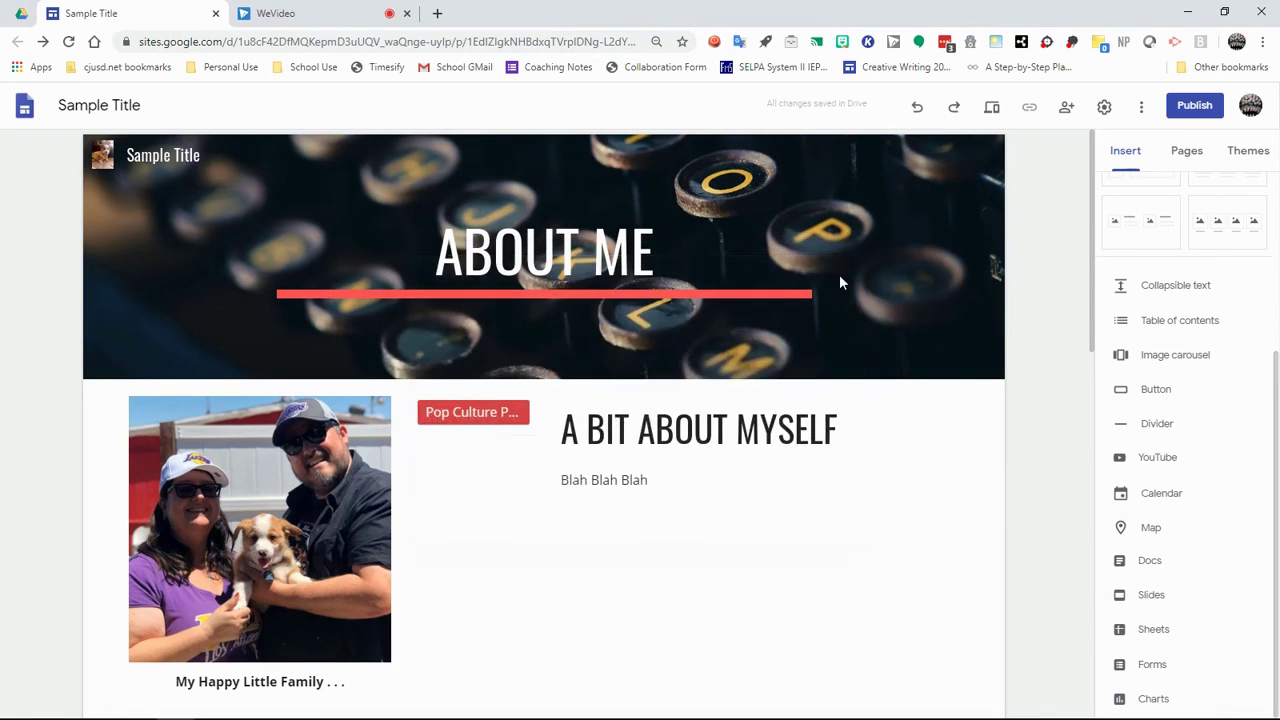
left_click(1142, 108)
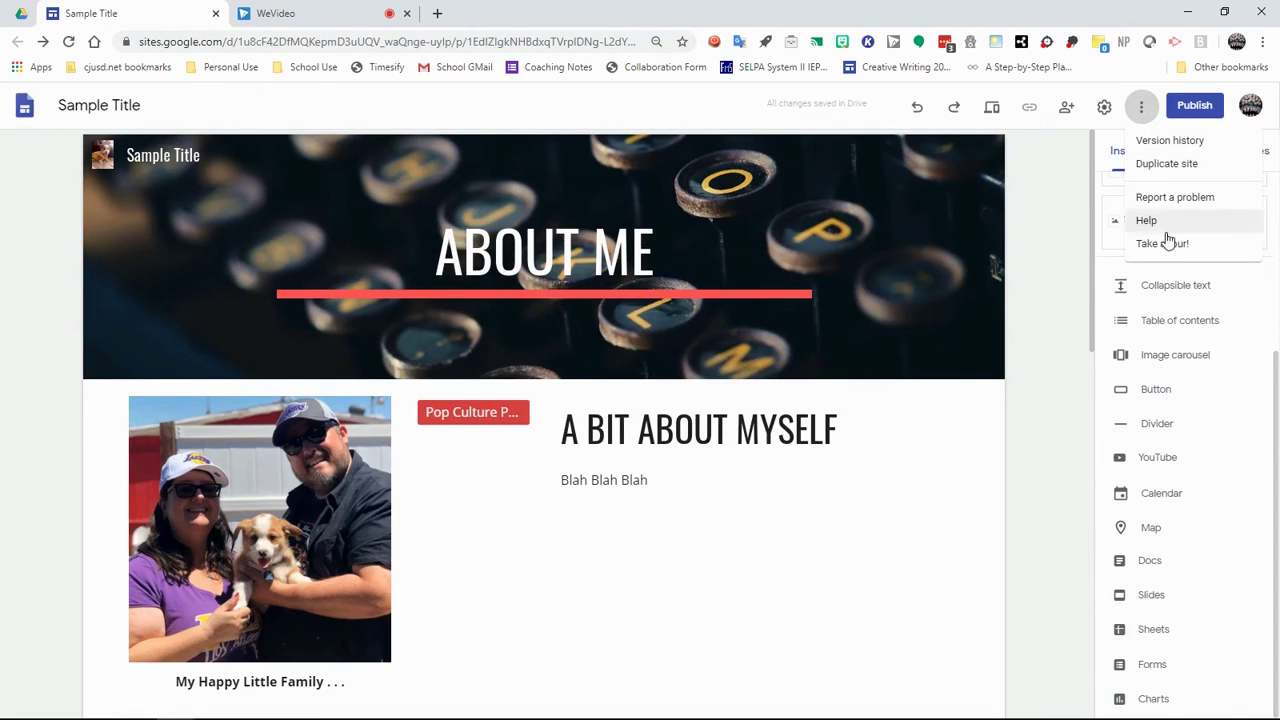
left_click(1141, 106)
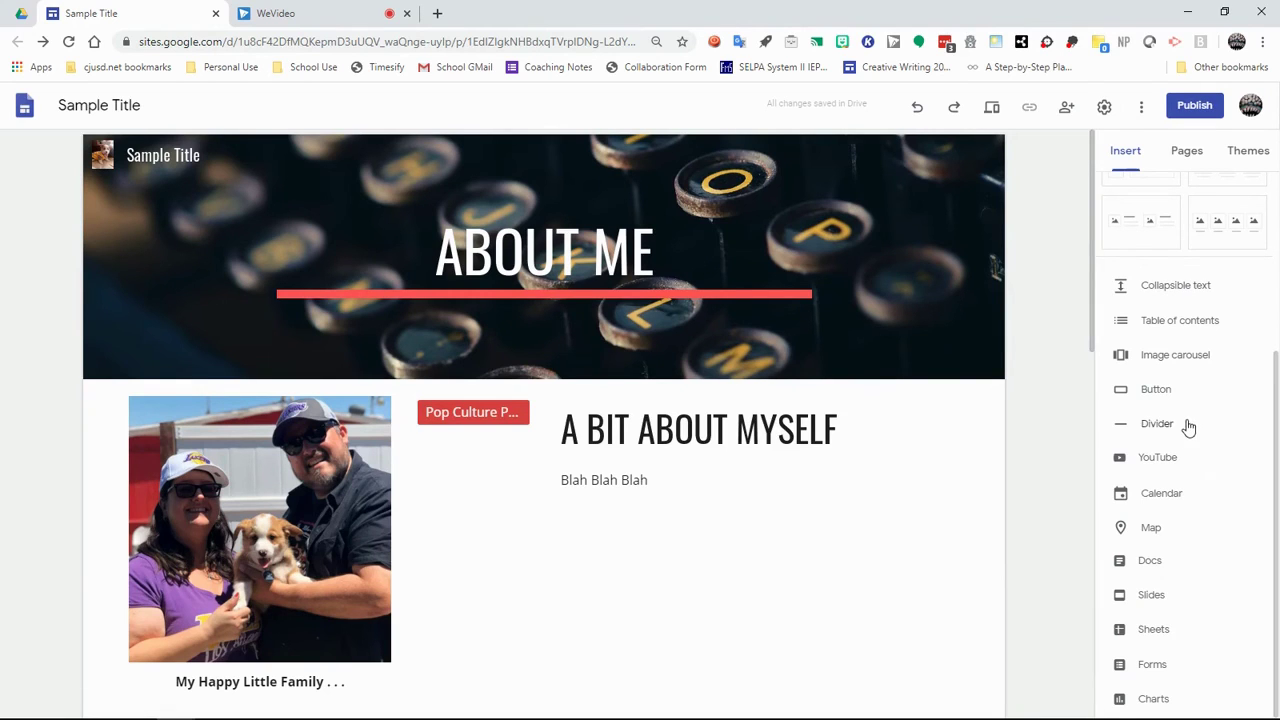
scroll(1185, 425, "up", 3)
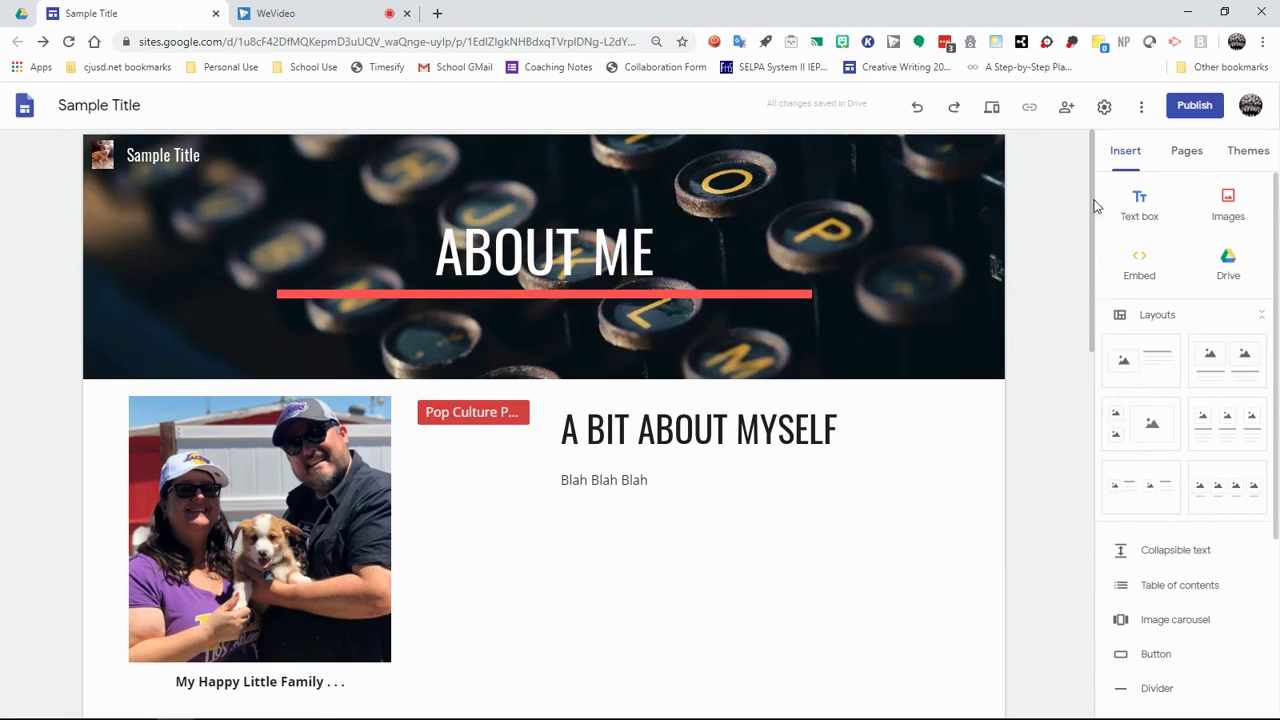